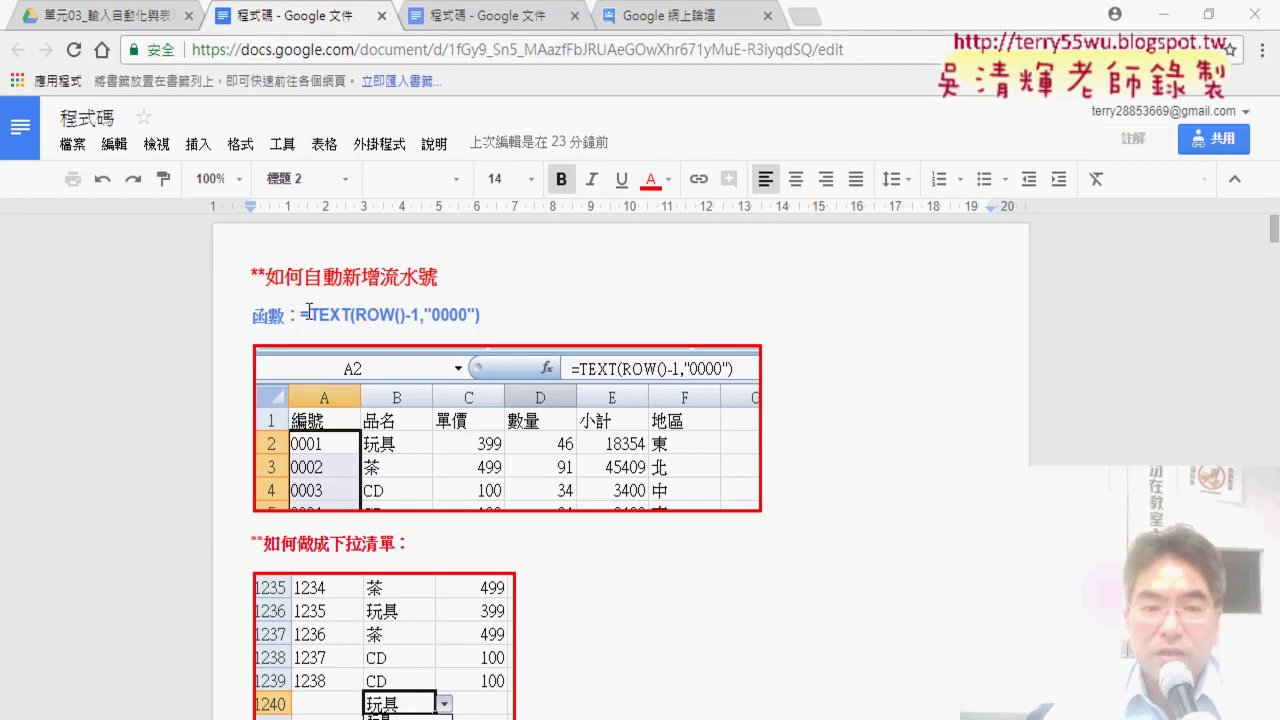
Review the Google Docs notes on TEXT/ROW serials, dropdowns, Remove Duplicates, Define Name and Data Validation
{"action": "left_click_drag", "start_coordinate": [309, 316], "coordinate": [481, 316]}
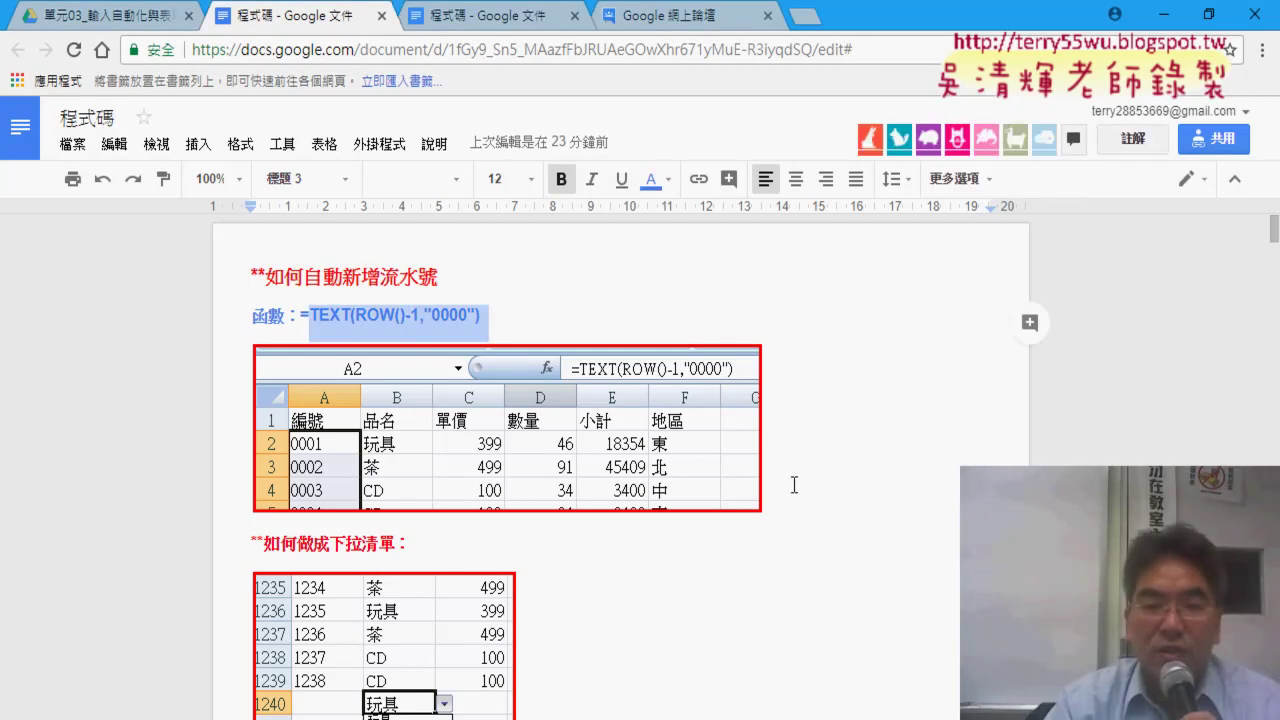
{"action": "scroll", "coordinate": [609, 491], "scroll_direction": "down", "scroll_amount": 3}
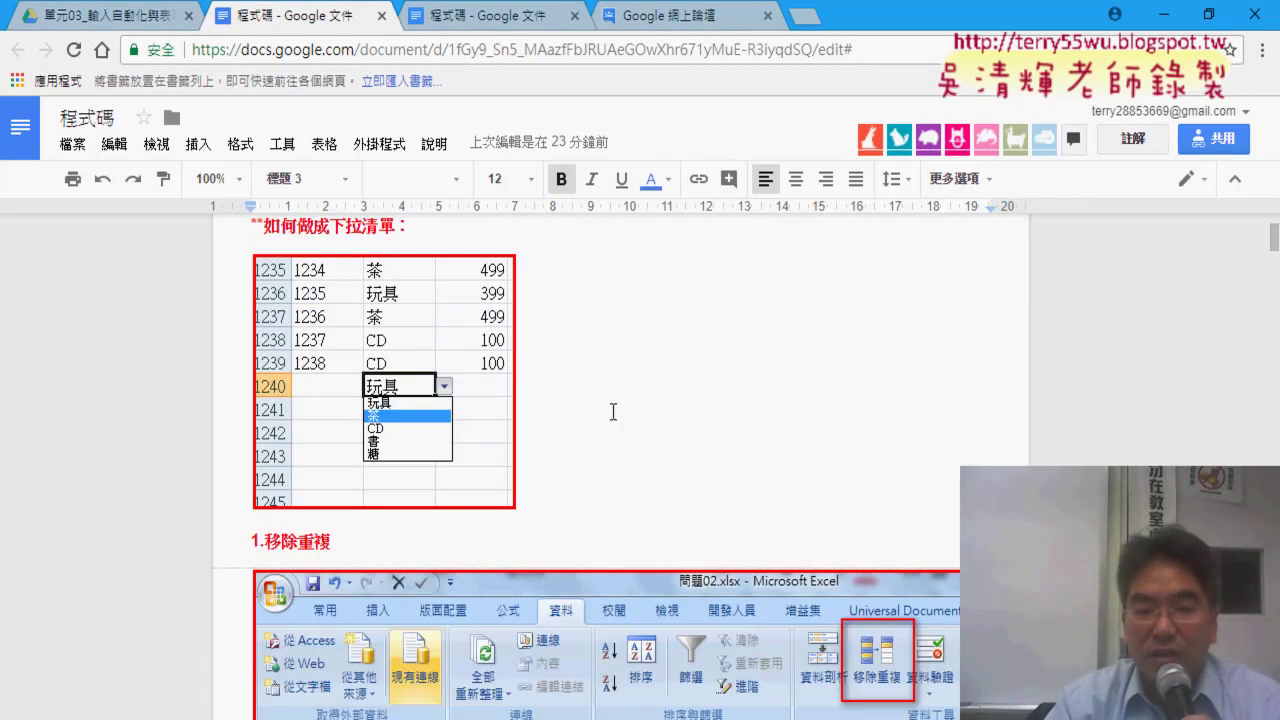
{"action": "scroll", "coordinate": [613, 412], "scroll_direction": "down", "scroll_amount": 3}
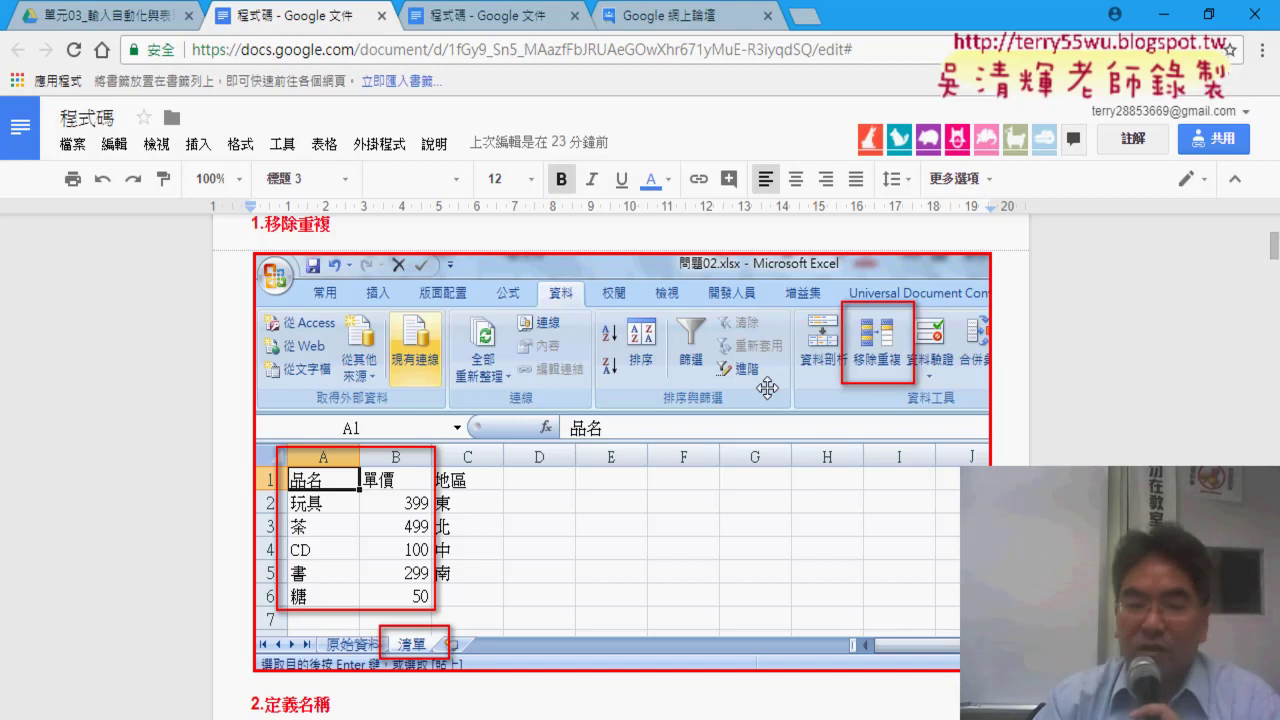
{"action": "scroll", "coordinate": [850, 485], "scroll_direction": "down", "scroll_amount": 3}
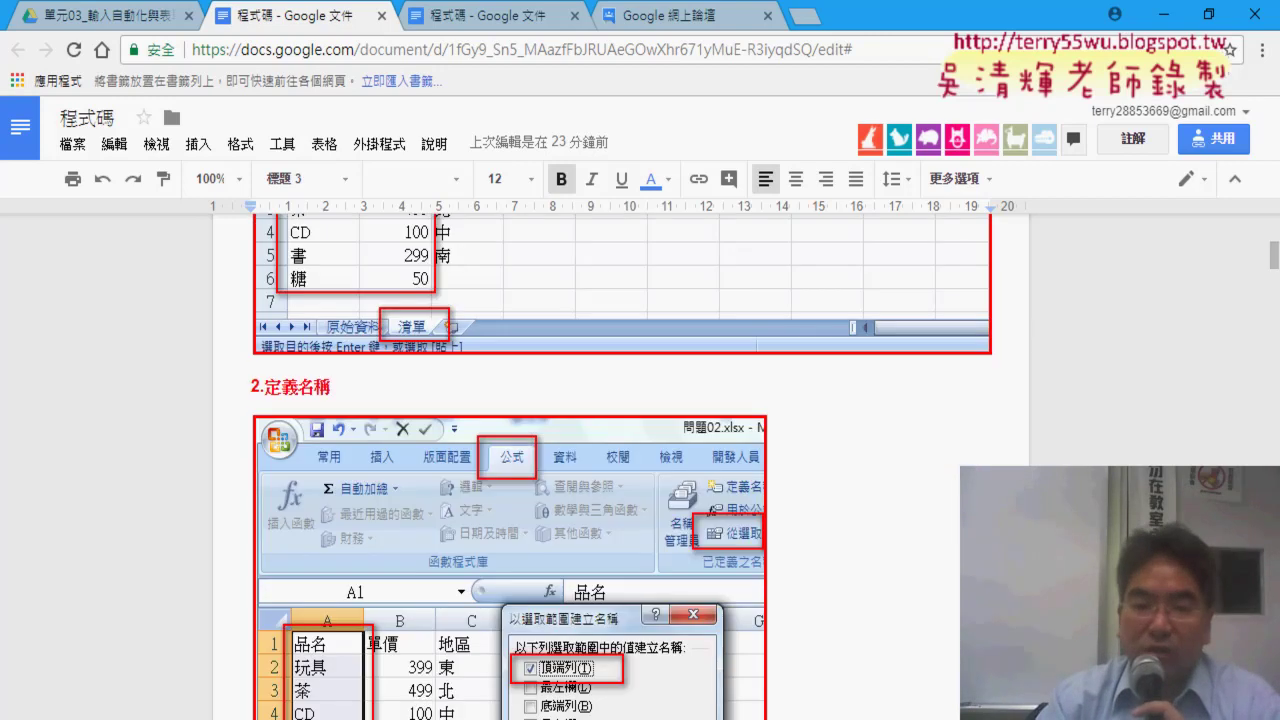
{"action": "scroll", "coordinate": [600, 273], "scroll_direction": "down", "scroll_amount": 3}
{"action": "scroll", "coordinate": [895, 436], "scroll_direction": "up", "scroll_amount": 1}
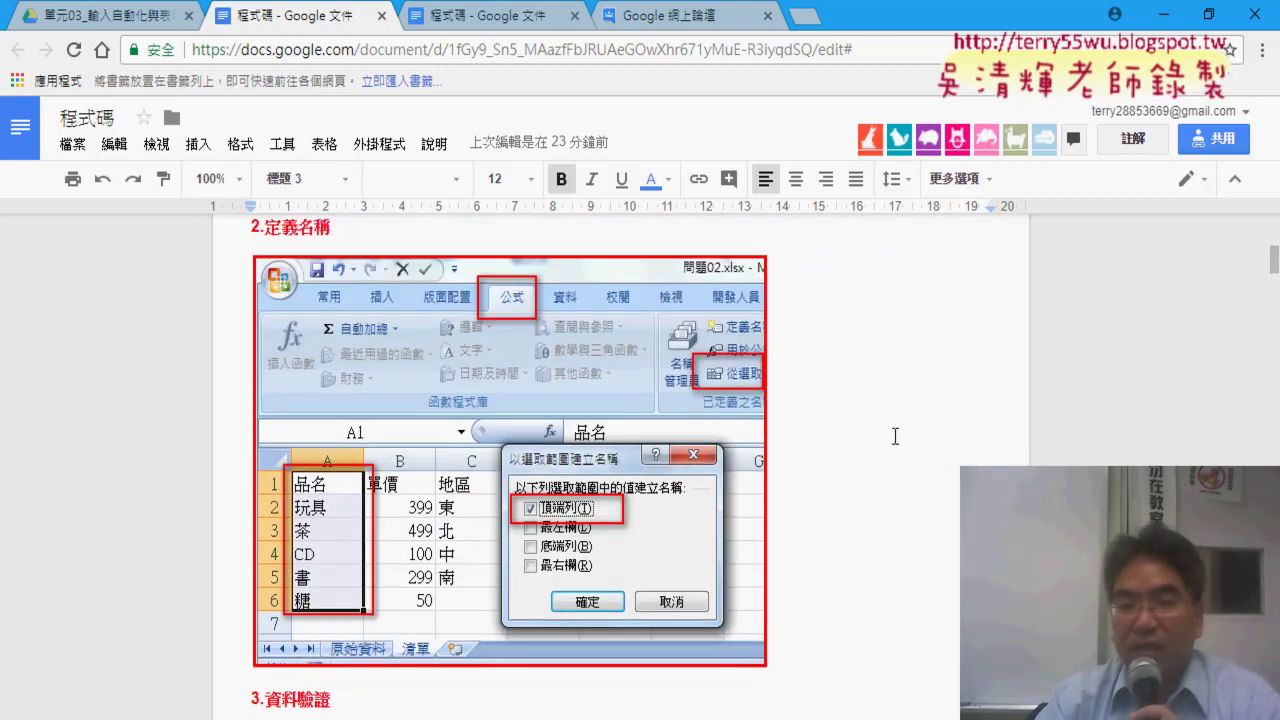
{"action": "scroll", "coordinate": [895, 436], "scroll_direction": "up", "scroll_amount": 3}
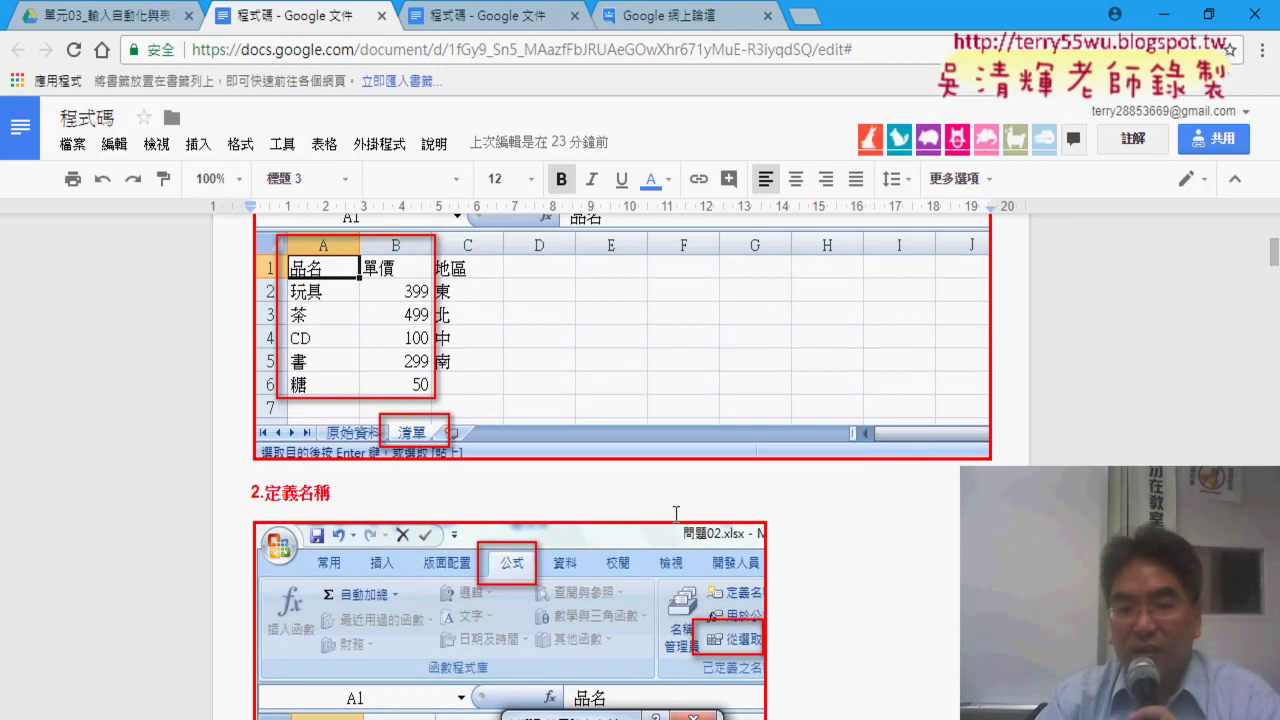
{"action": "scroll", "coordinate": [676, 513], "scroll_direction": "down", "scroll_amount": 2}
{"action": "scroll", "coordinate": [600, 400], "scroll_direction": "down", "scroll_amount": 1}
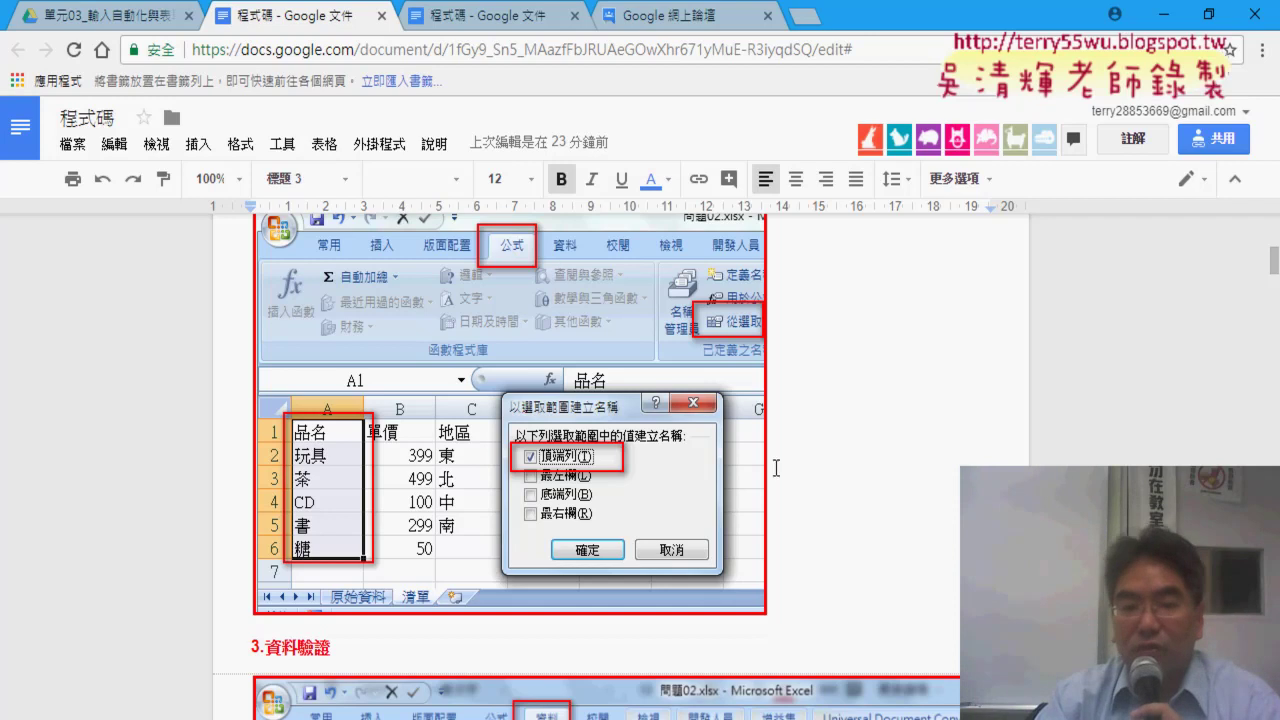
{"action": "scroll", "coordinate": [770, 469], "scroll_direction": "down", "scroll_amount": 2}
{"action": "scroll", "coordinate": [567, 399], "scroll_direction": "up", "scroll_amount": 1}
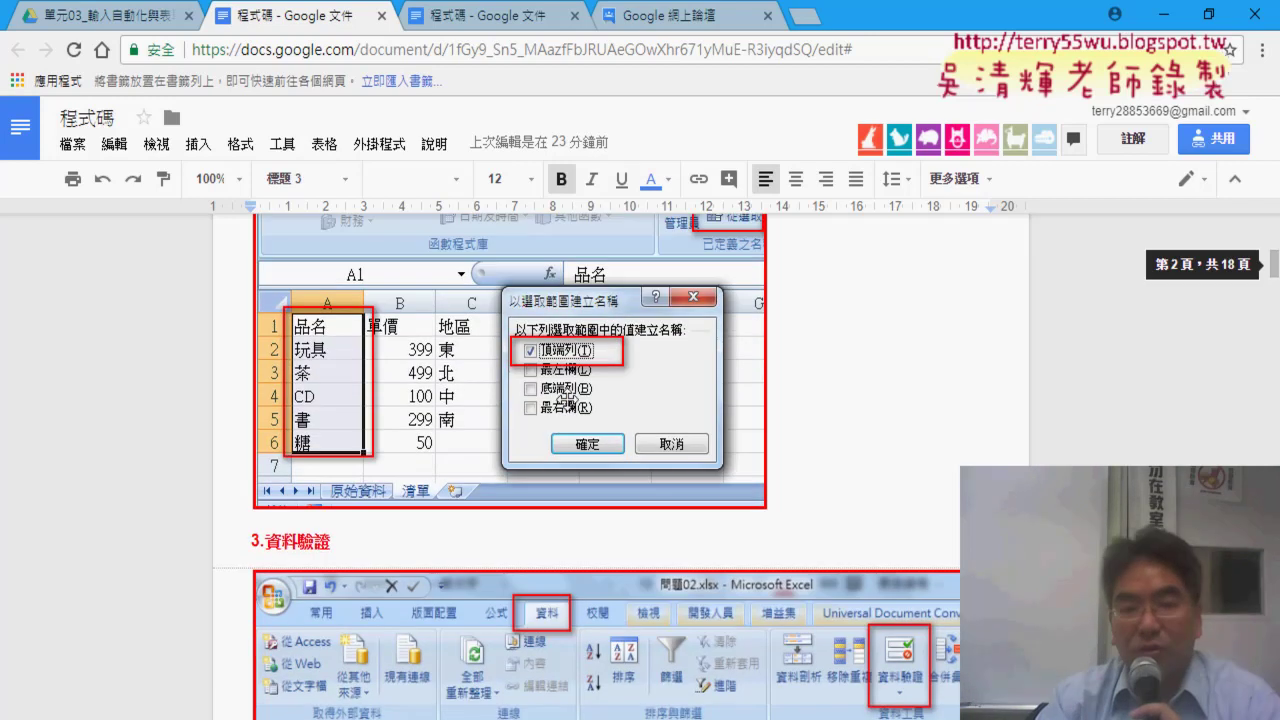
{"action": "scroll", "coordinate": [470, 358], "scroll_direction": "down", "scroll_amount": 2}
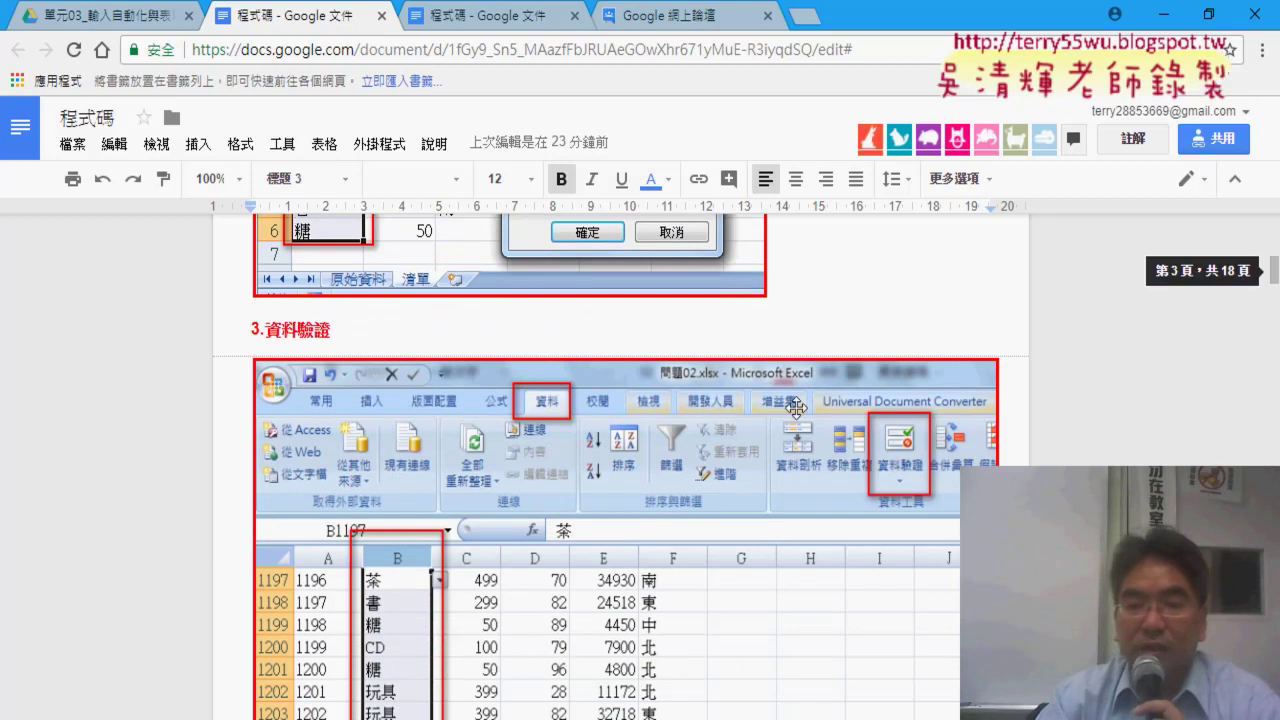
{"action": "scroll", "coordinate": [506, 405], "scroll_direction": "down", "scroll_amount": 2}
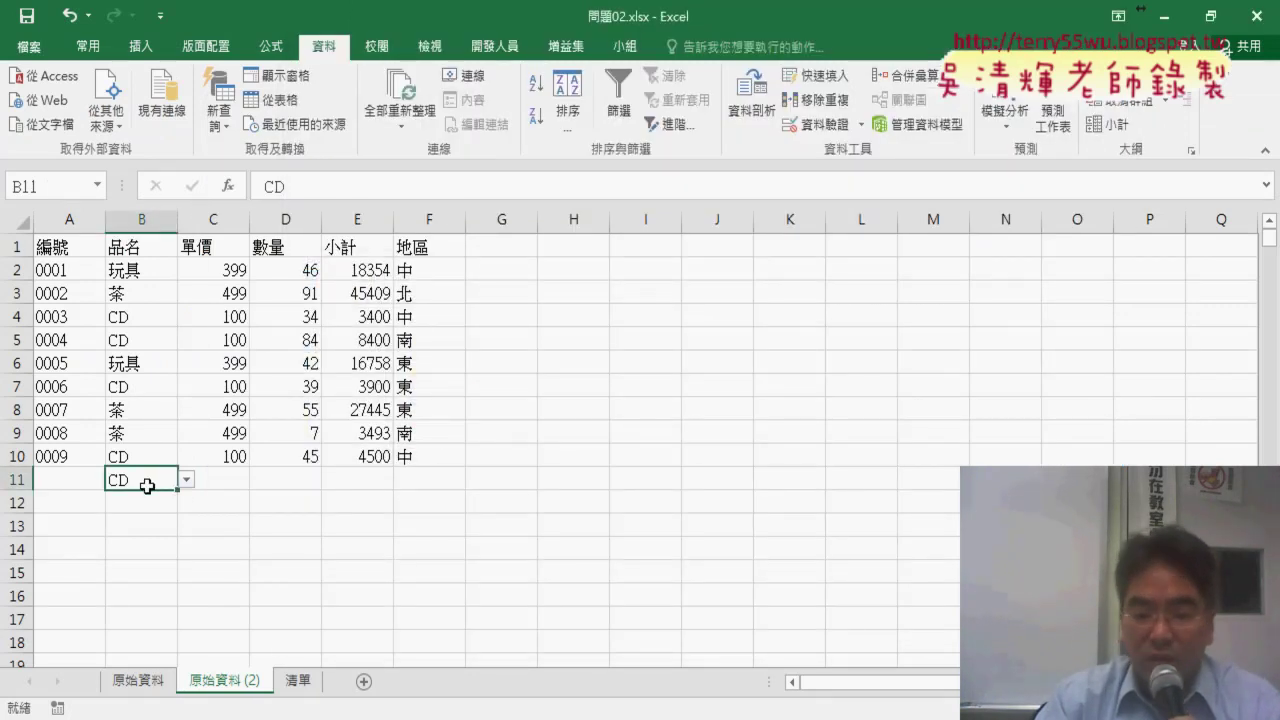
Clear B11 and choose 玩具 from its product dropdown
{"action": "key", "text": "Delete"}
{"action": "left_click", "coordinate": [186, 479]}
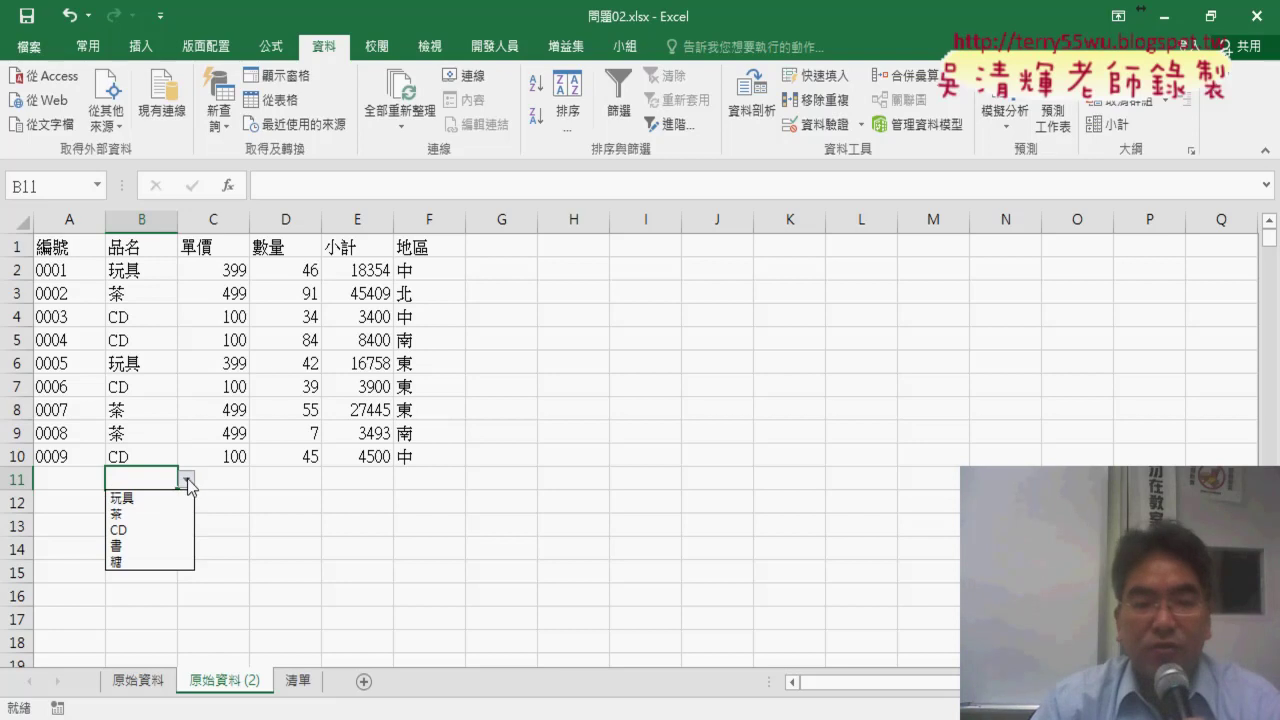
{"action": "left_click", "coordinate": [140, 500]}
Fill A10's =TEXT(ROW()-1,"0000") formula down into A11, giving serial 0010
{"action": "left_click", "coordinate": [47, 482]}
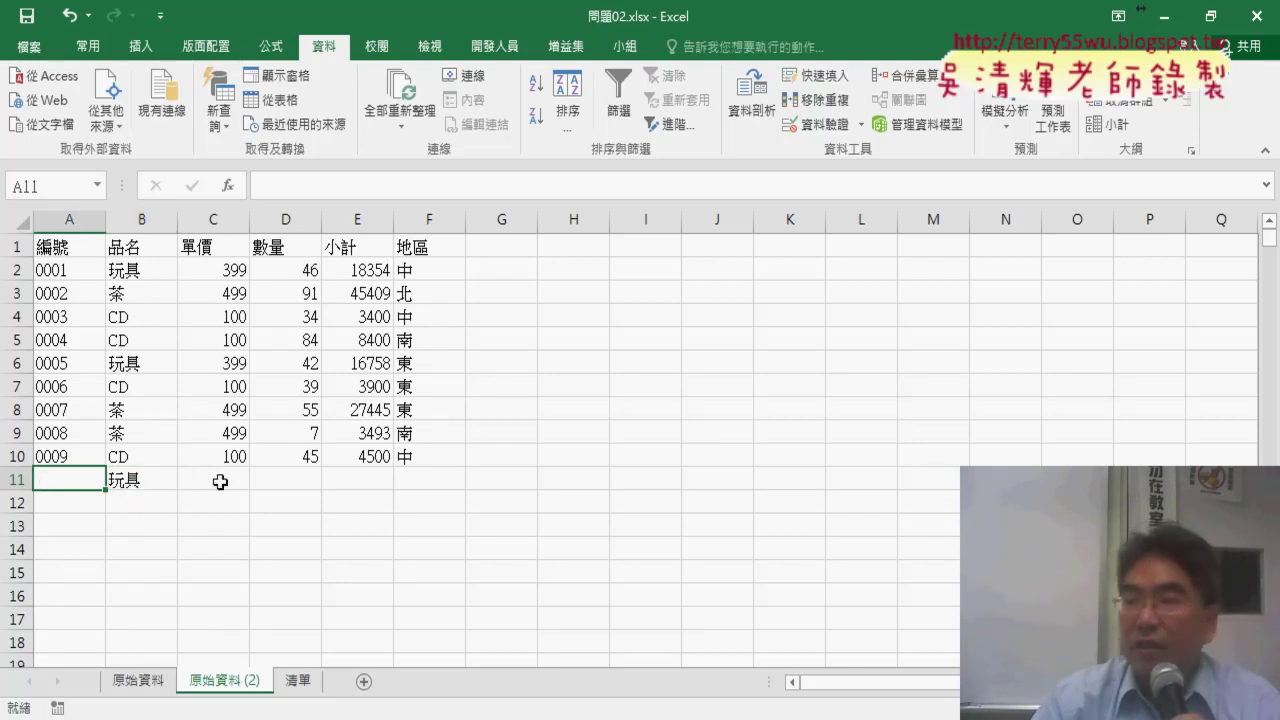
{"action": "left_click", "coordinate": [220, 482]}
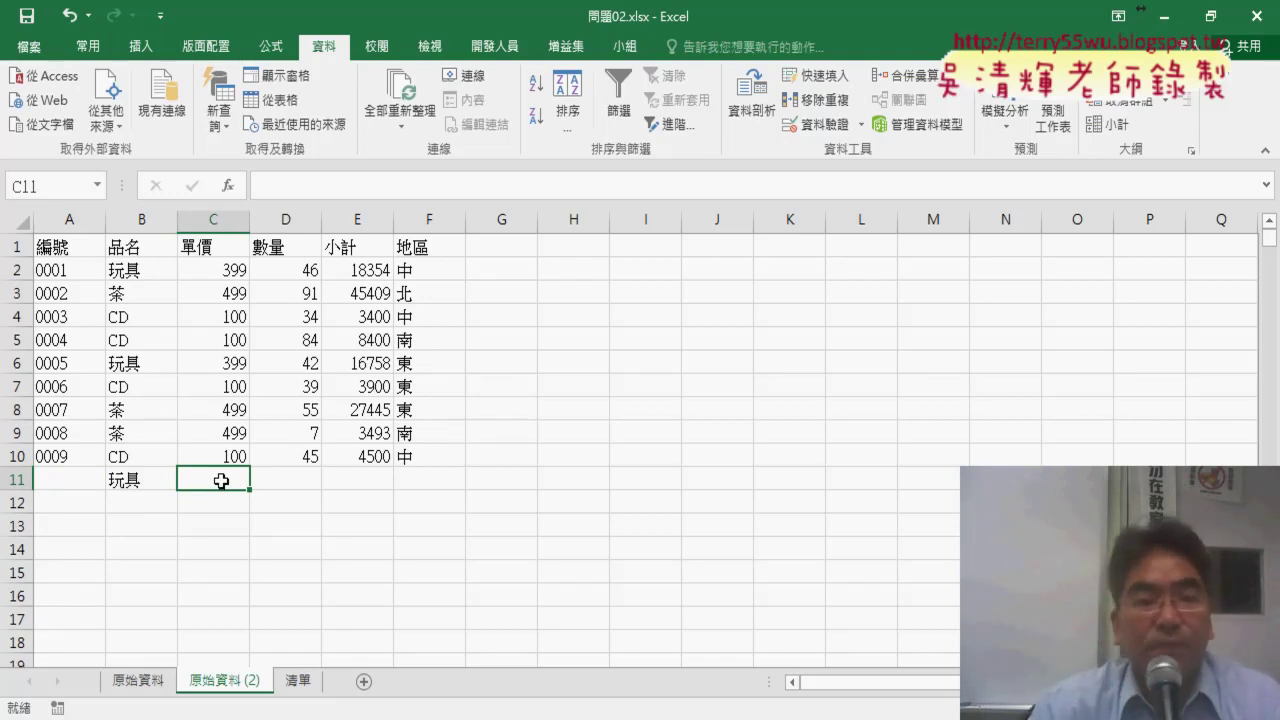
{"action": "left_click", "coordinate": [67, 479]}
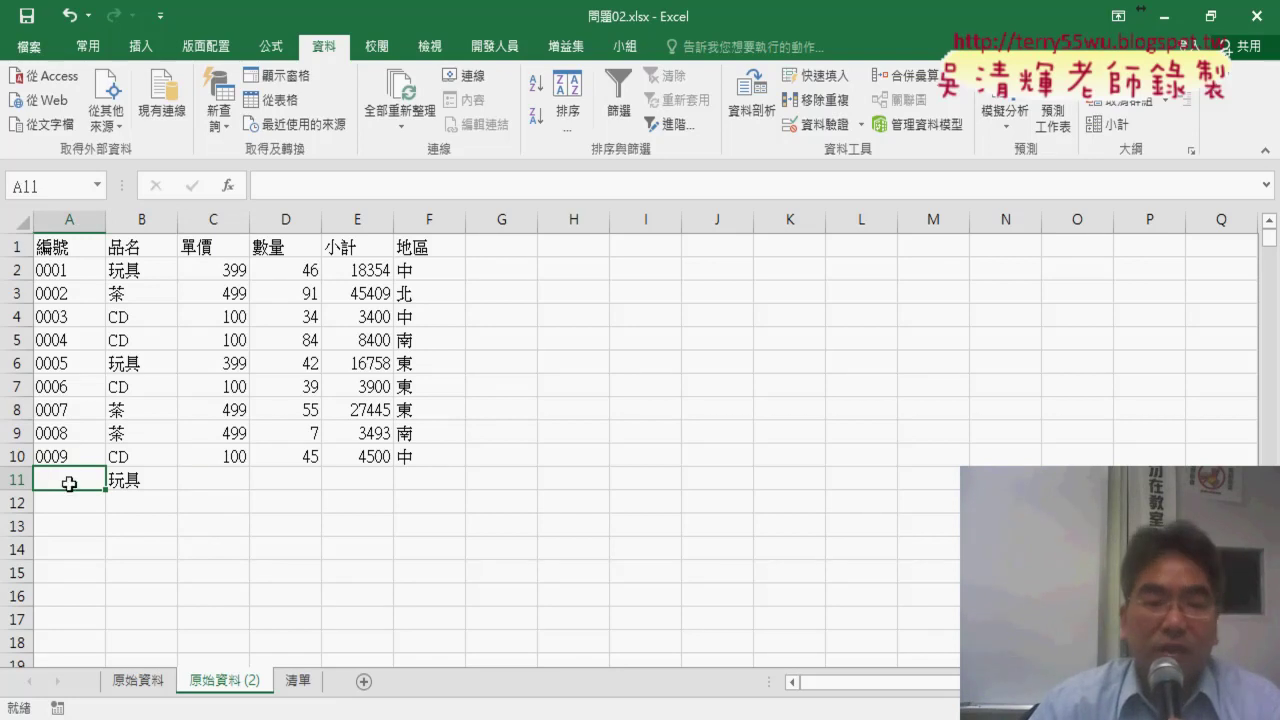
{"action": "left_click", "coordinate": [74, 455]}
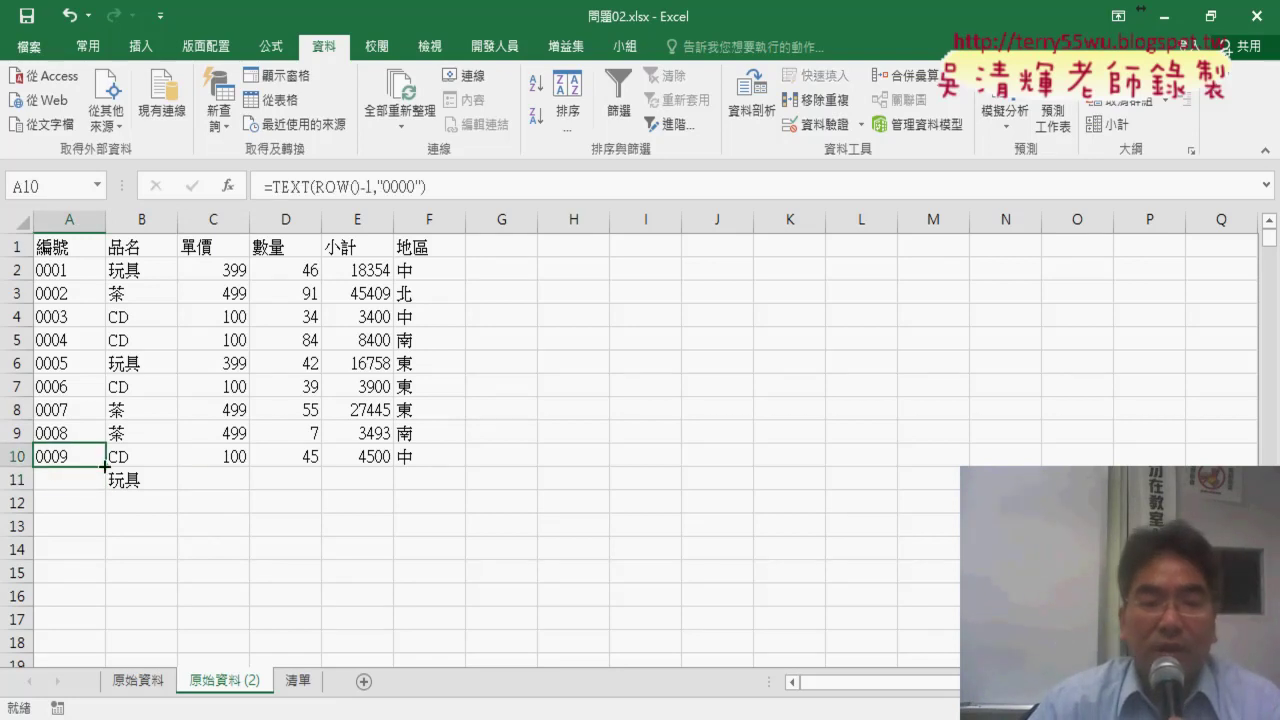
{"action": "left_click_drag", "start_coordinate": [104, 466], "coordinate": [104, 486]}
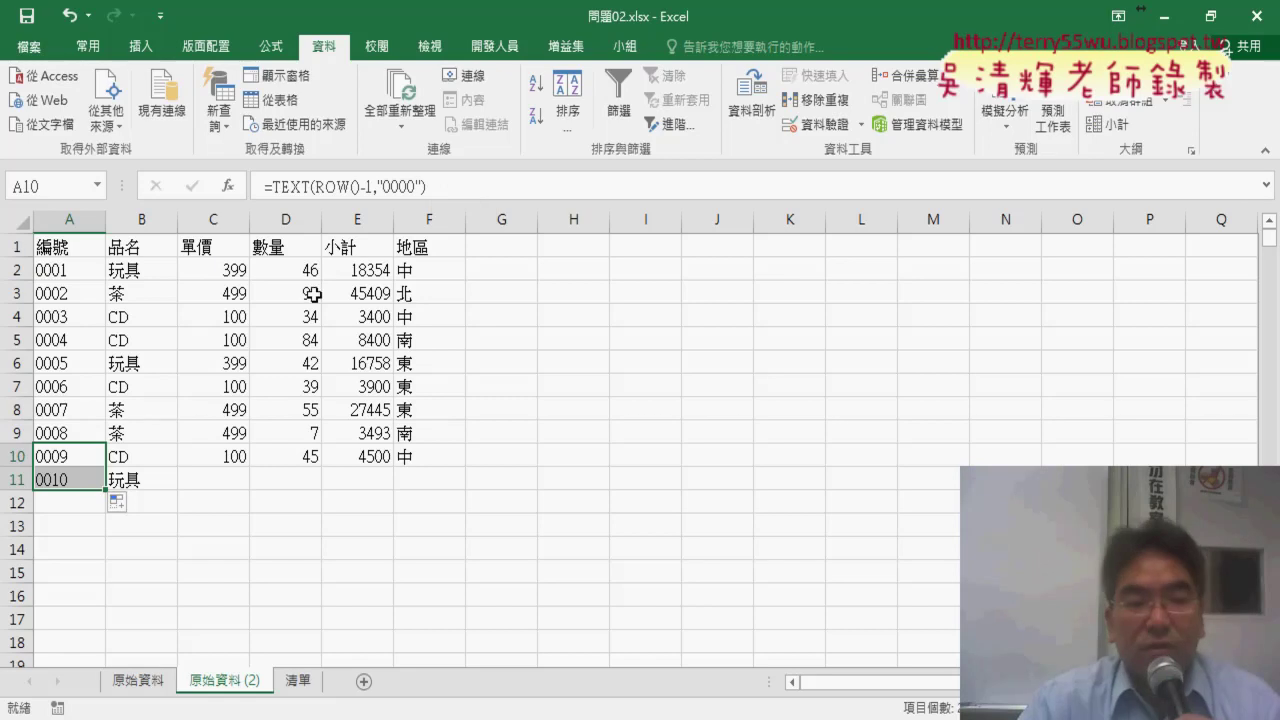
{"action": "left_click", "coordinate": [74, 484]}
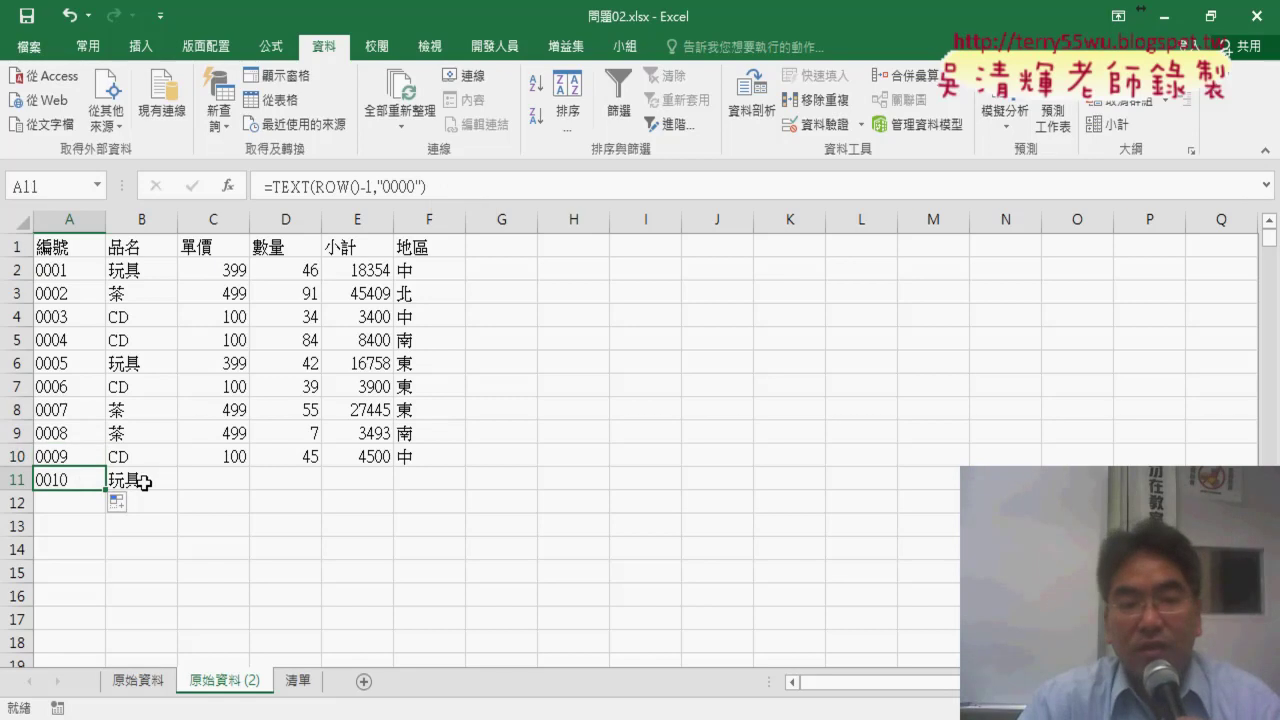
{"action": "left_click", "coordinate": [146, 483]}
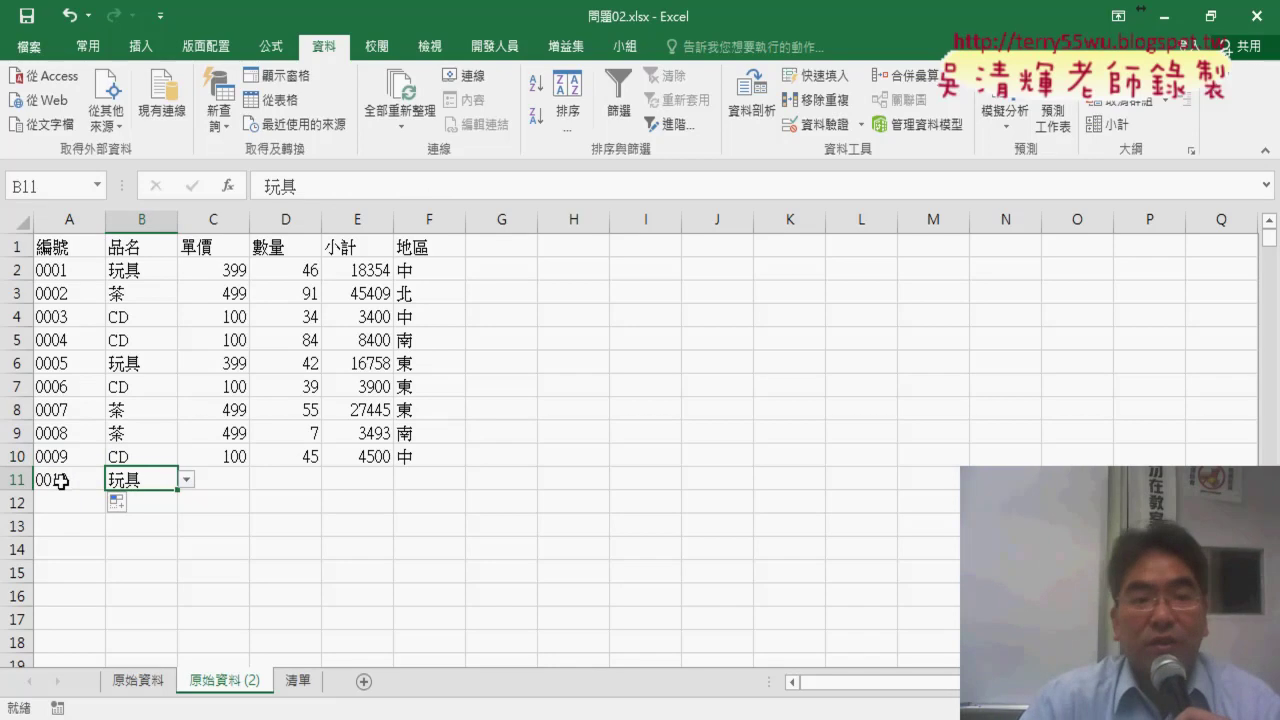
{"action": "left_click", "coordinate": [62, 481]}
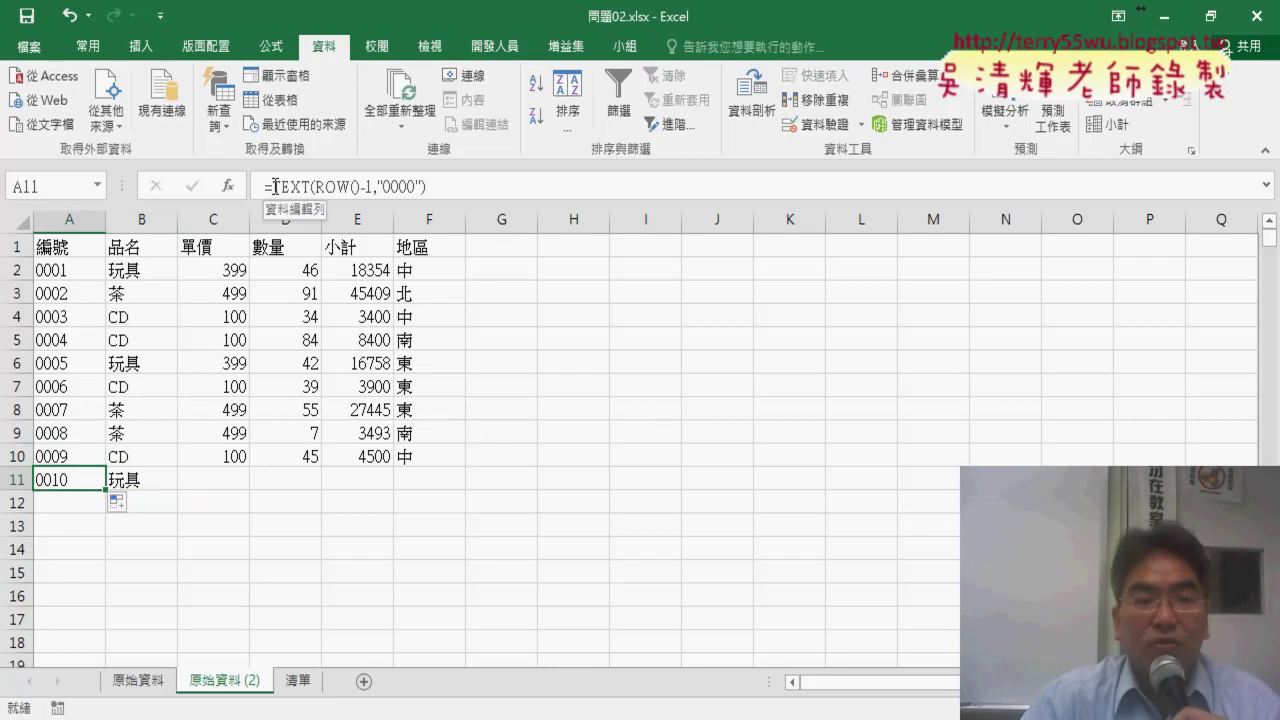
Cut the TEXT(...) part from A11's formula and start an IF function testing B11
{"action": "left_click_drag", "start_coordinate": [272, 187], "coordinate": [429, 187]}
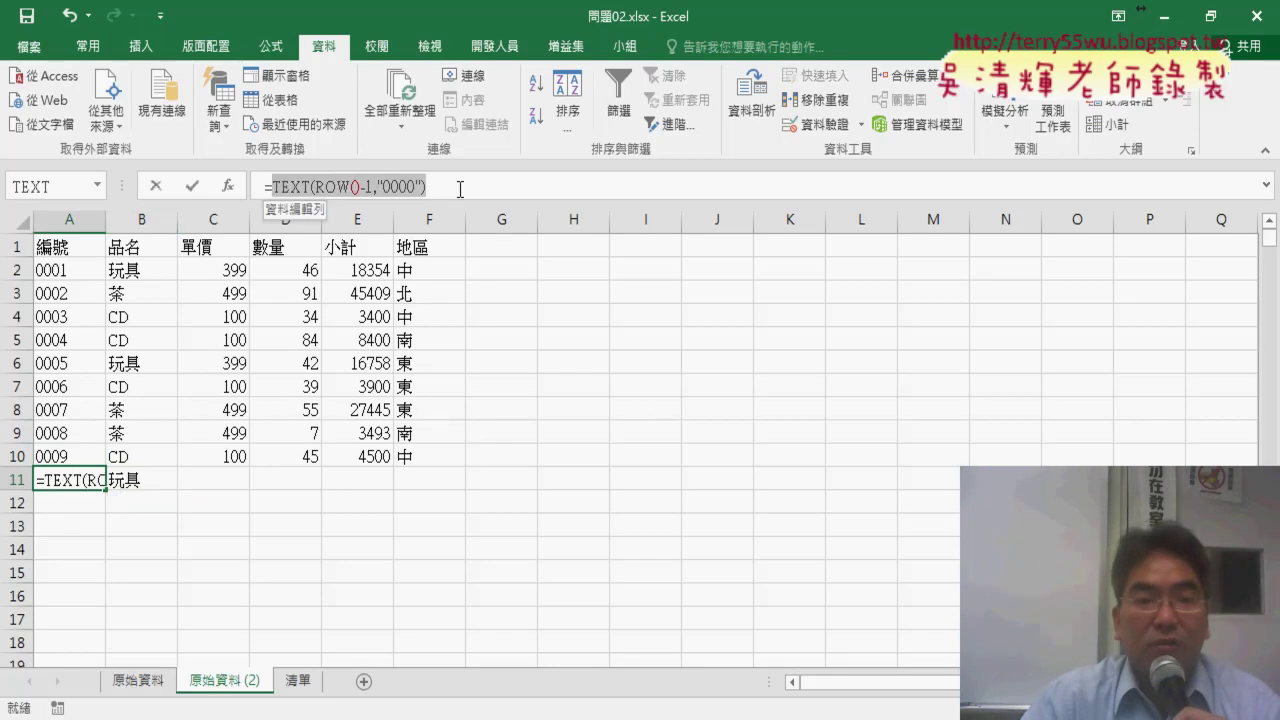
{"action": "right_click", "coordinate": [403, 190]}
{"action": "left_click", "coordinate": [441, 207]}
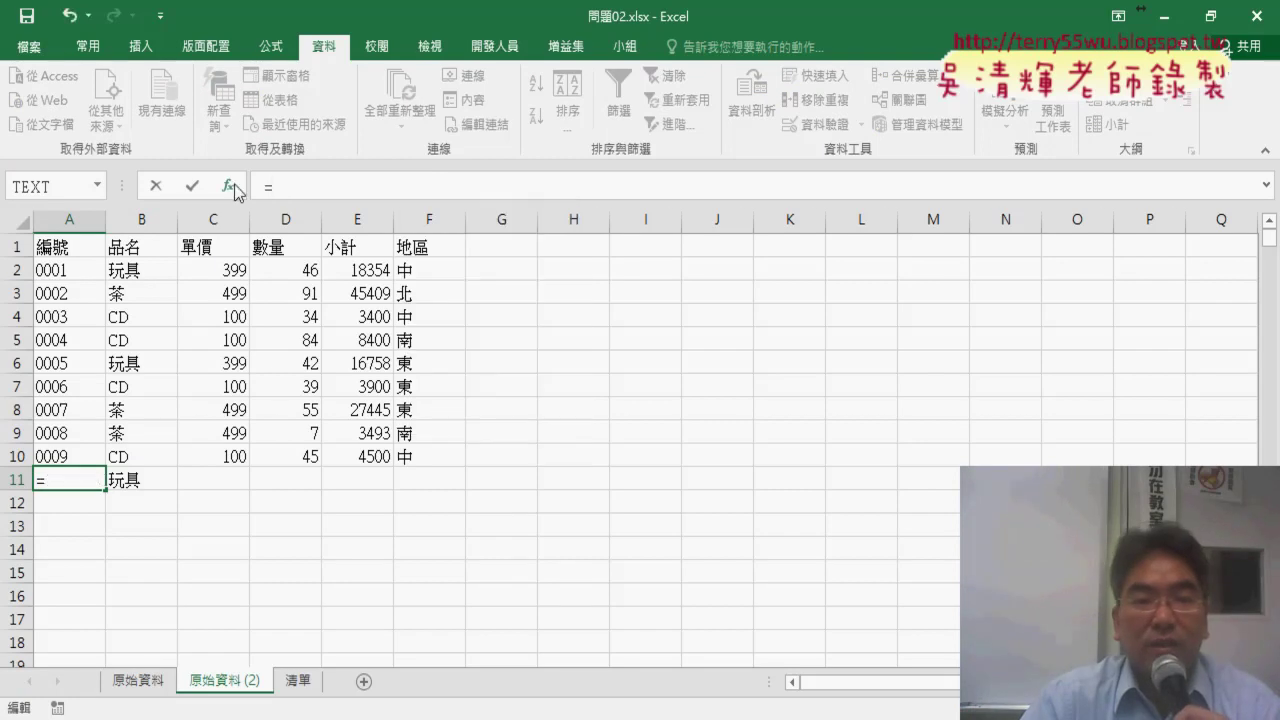
{"action": "left_click", "coordinate": [232, 188]}
{"action": "left_click", "coordinate": [787, 258]}
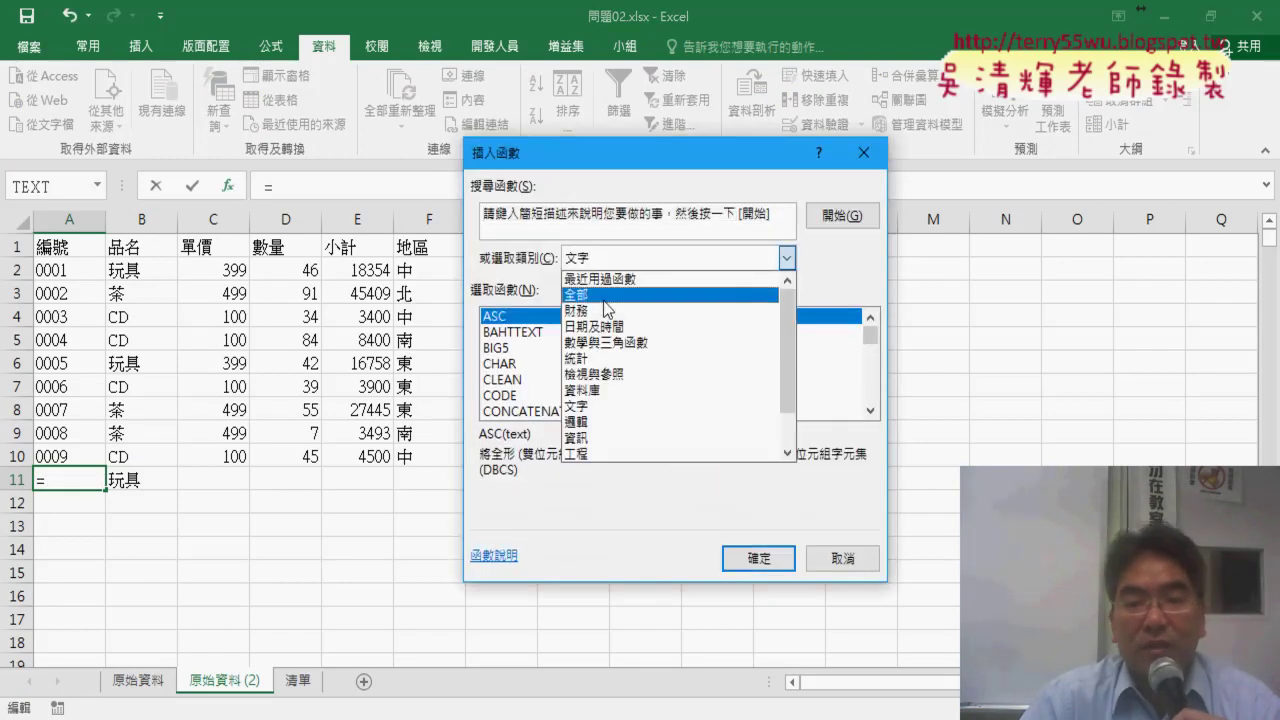
{"action": "left_click", "coordinate": [594, 422]}
{"action": "double_click", "coordinate": [500, 348]}
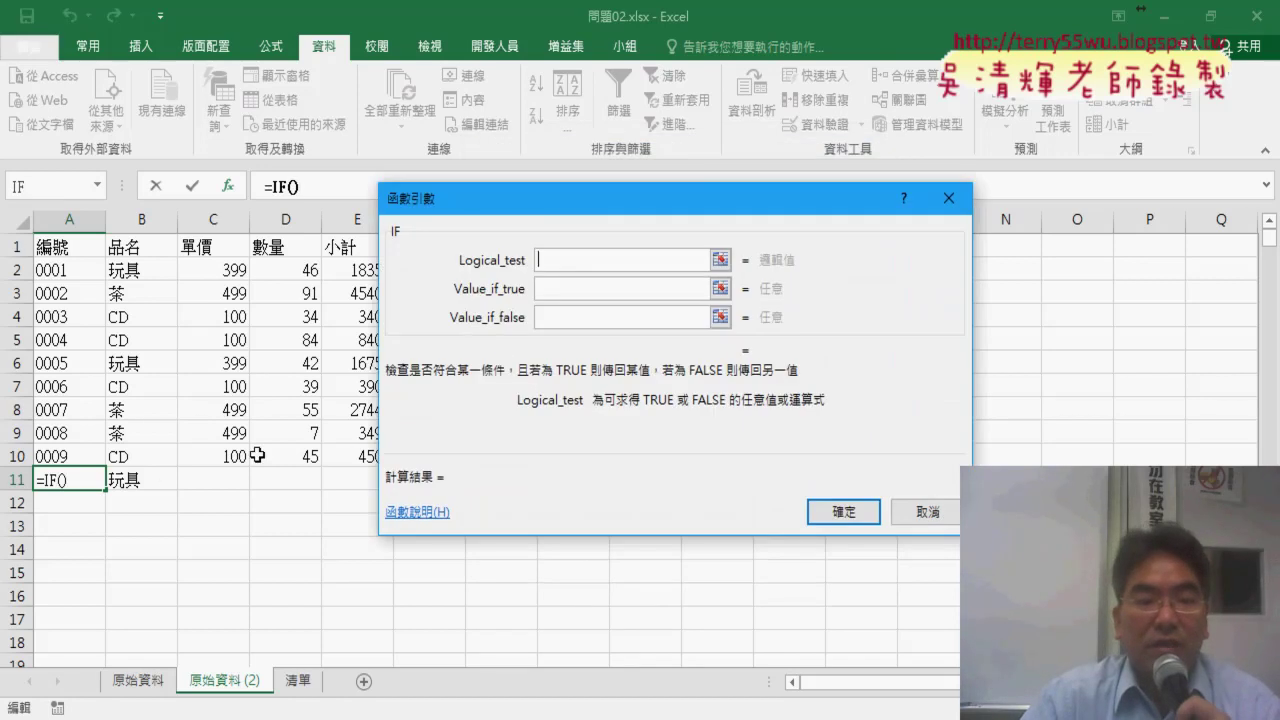
{"action": "left_click", "coordinate": [161, 480]}
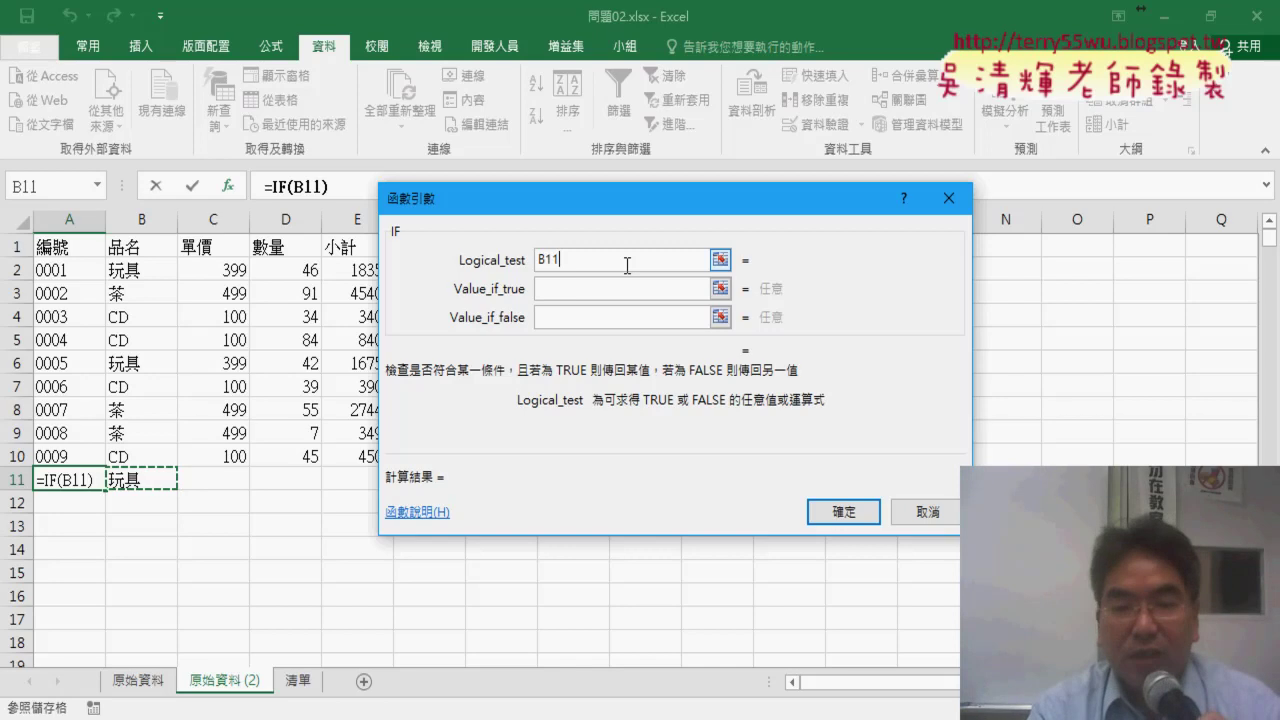
Enter IF arguments B11="", "" and TEXT(ROW()-1,"0000") in the Function Arguments dialog
{"action": "type", "text": "ㄦ"}
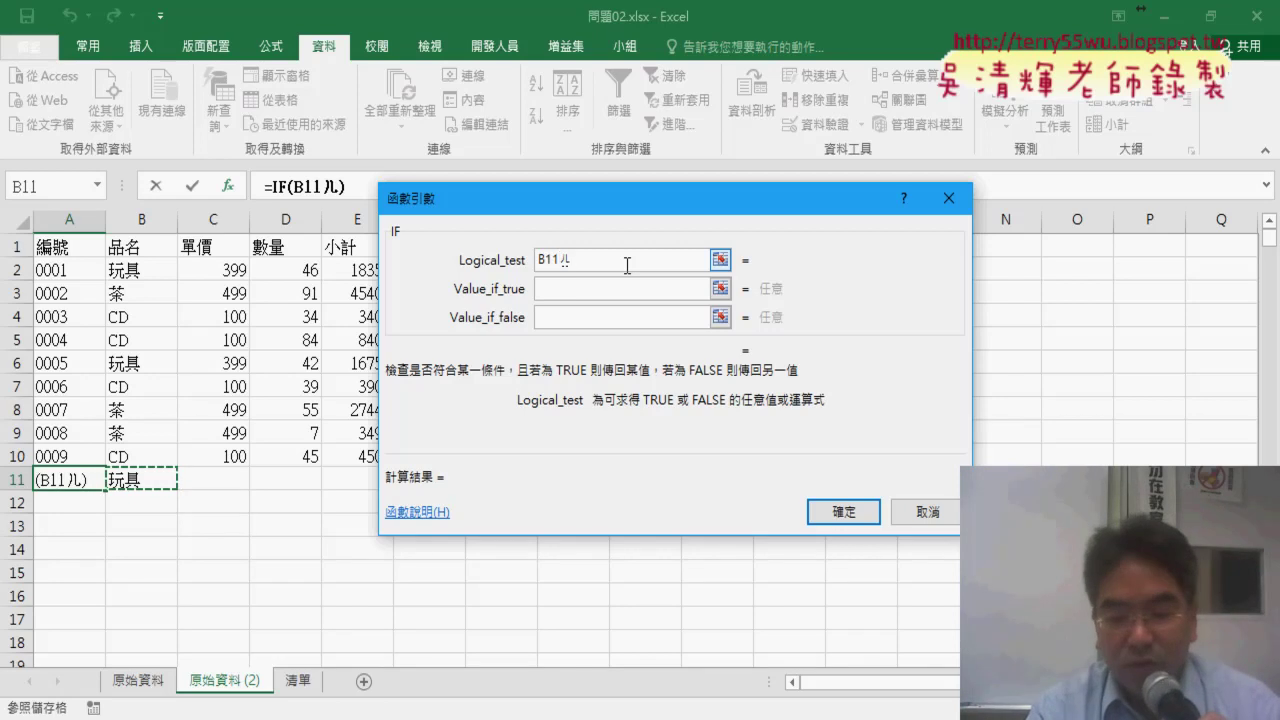
{"action": "key", "text": "BackSpace"}
{"action": "type", "text": "="}
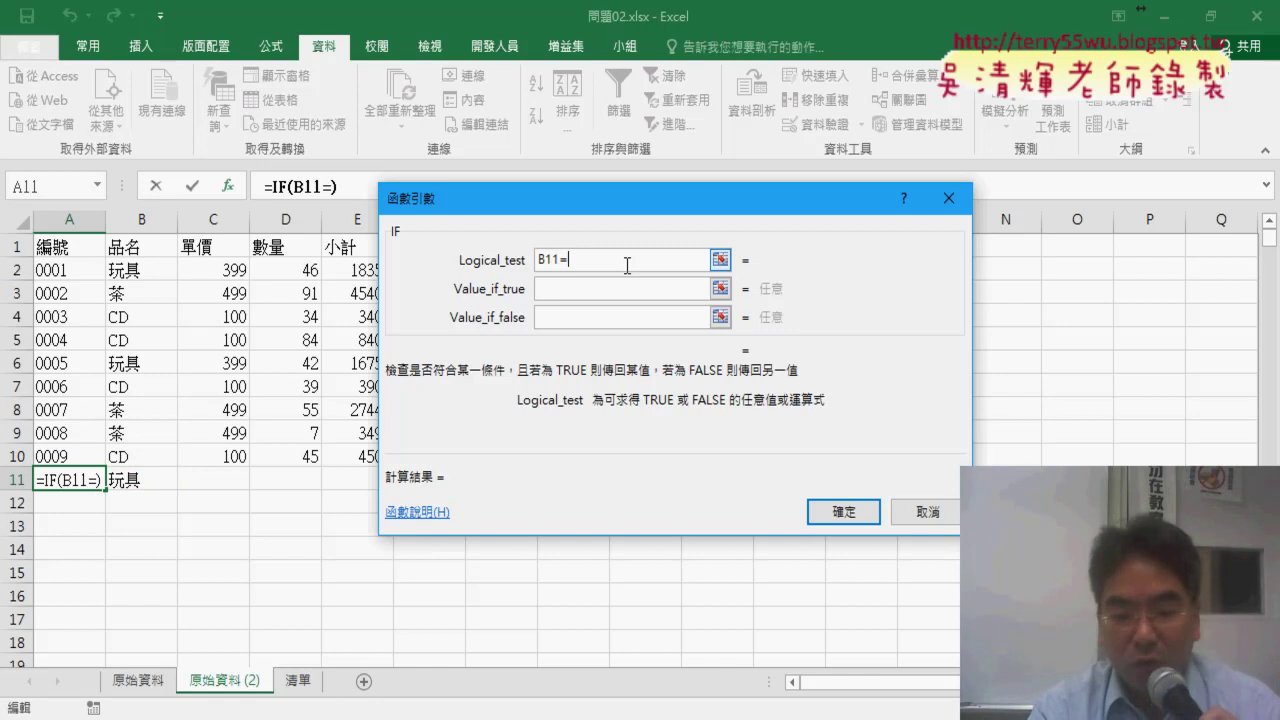
{"action": "type", "text": "\"\""}
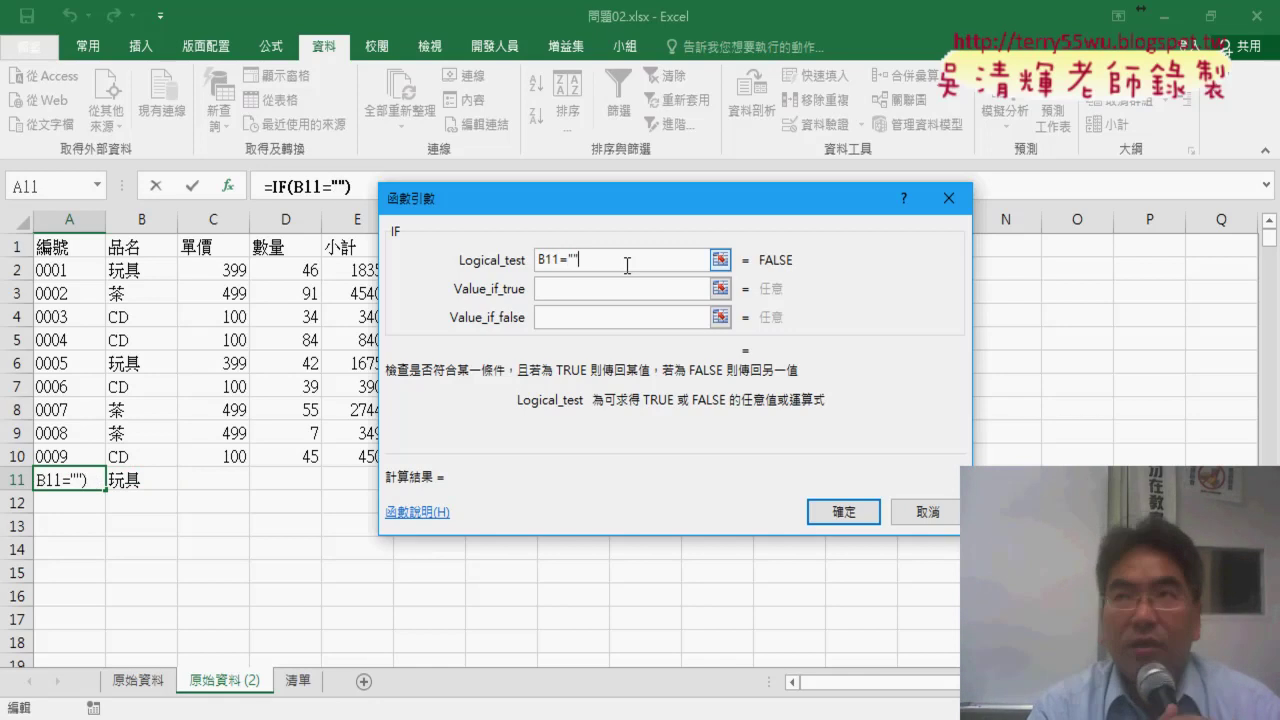
{"action": "key", "text": "Tab"}
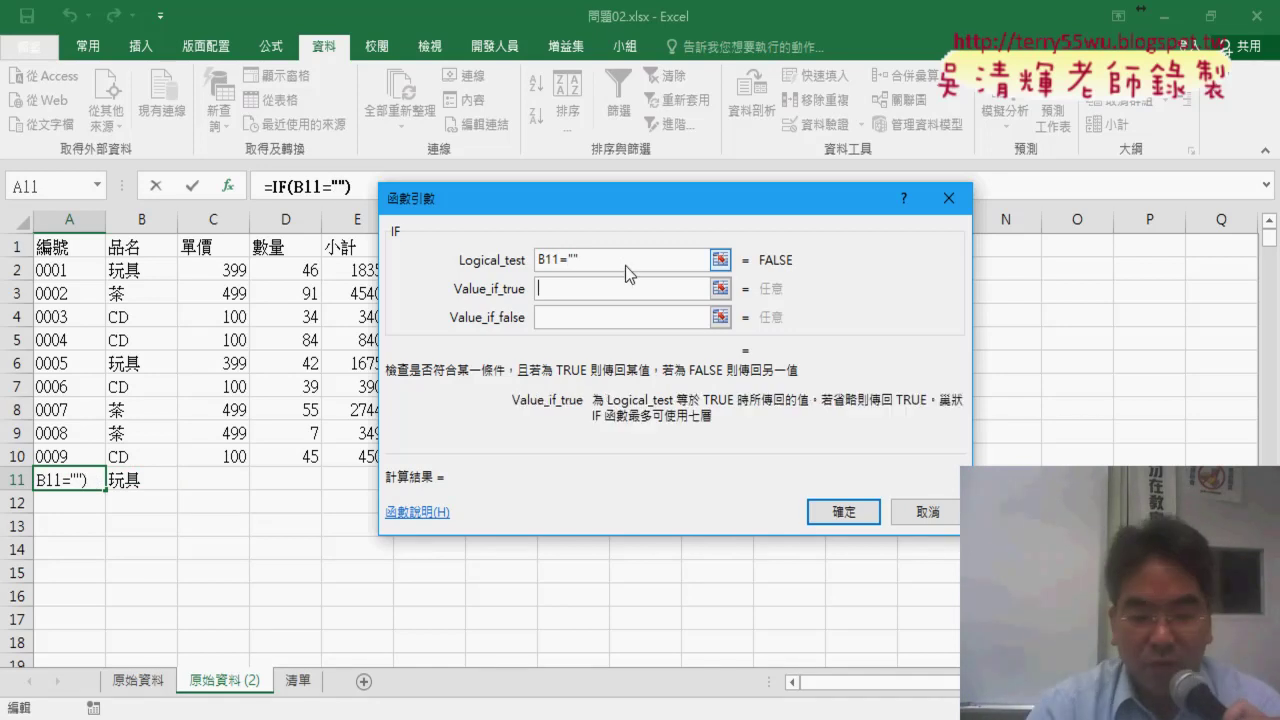
{"action": "type", "text": "\"\""}
{"action": "key", "text": "Tab"}
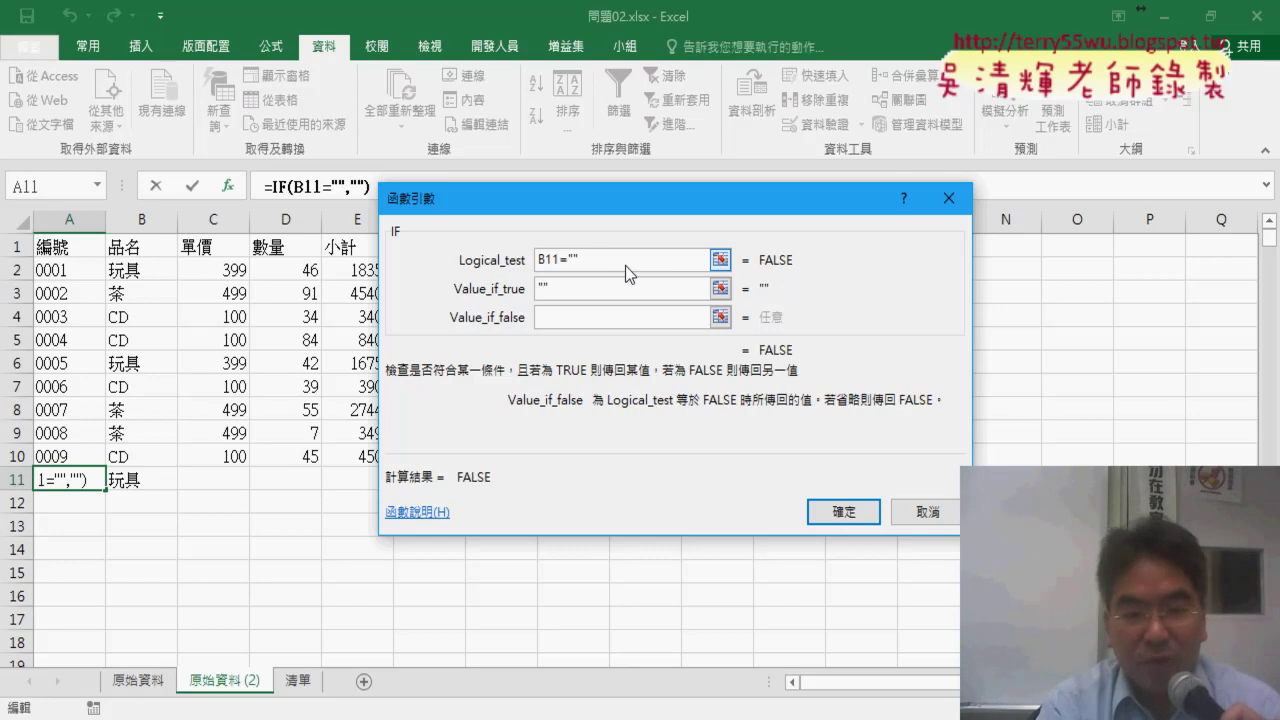
{"action": "type", "text": "TEXT(ROW()-1,\"0000\")"}
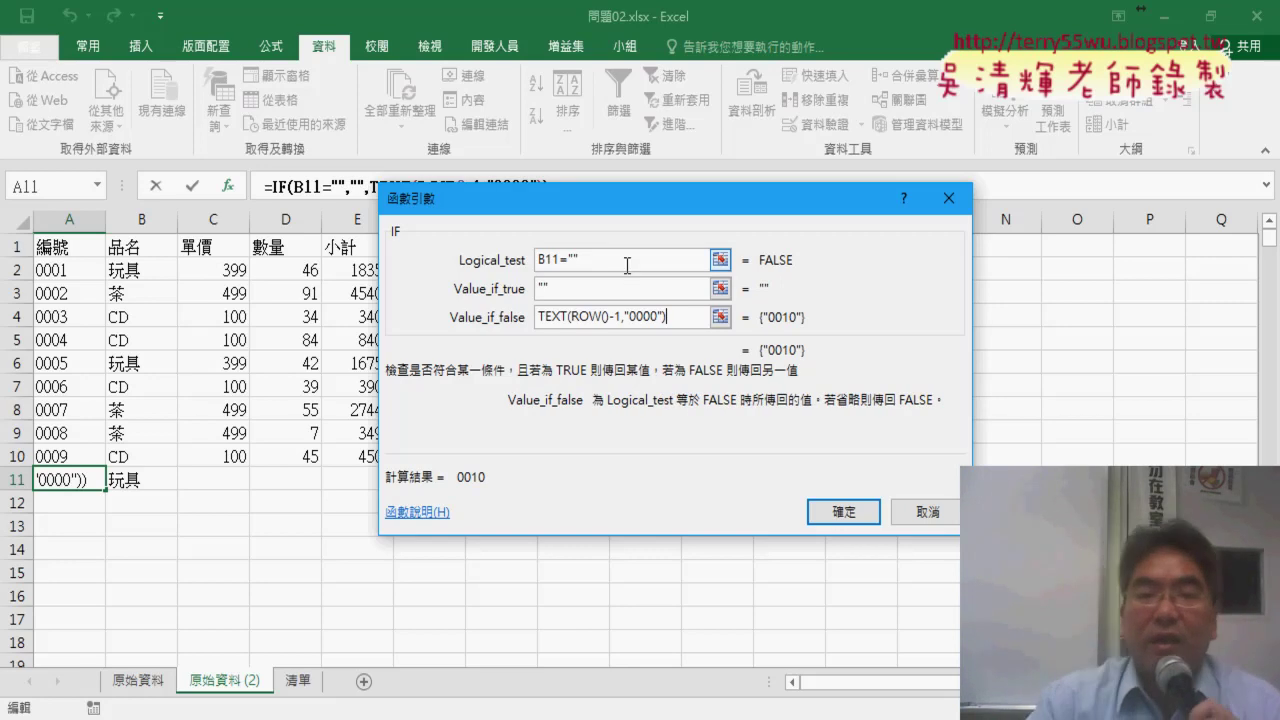
Revise the arguments to B11<>"", TEXT(ROW()-1,"0000") if true, and "" if false
{"action": "left_click", "coordinate": [565, 258]}
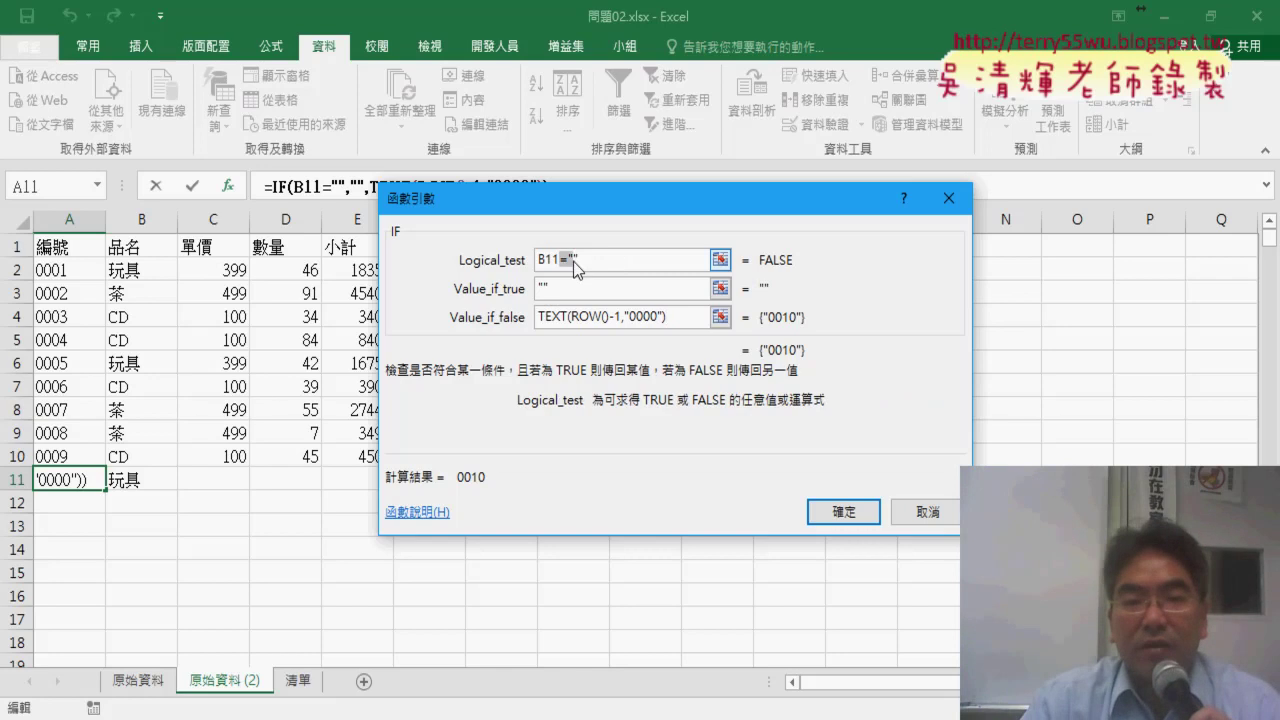
{"action": "left_click_drag", "start_coordinate": [577, 270], "coordinate": [568, 262]}
{"action": "type", "text": "<>"}
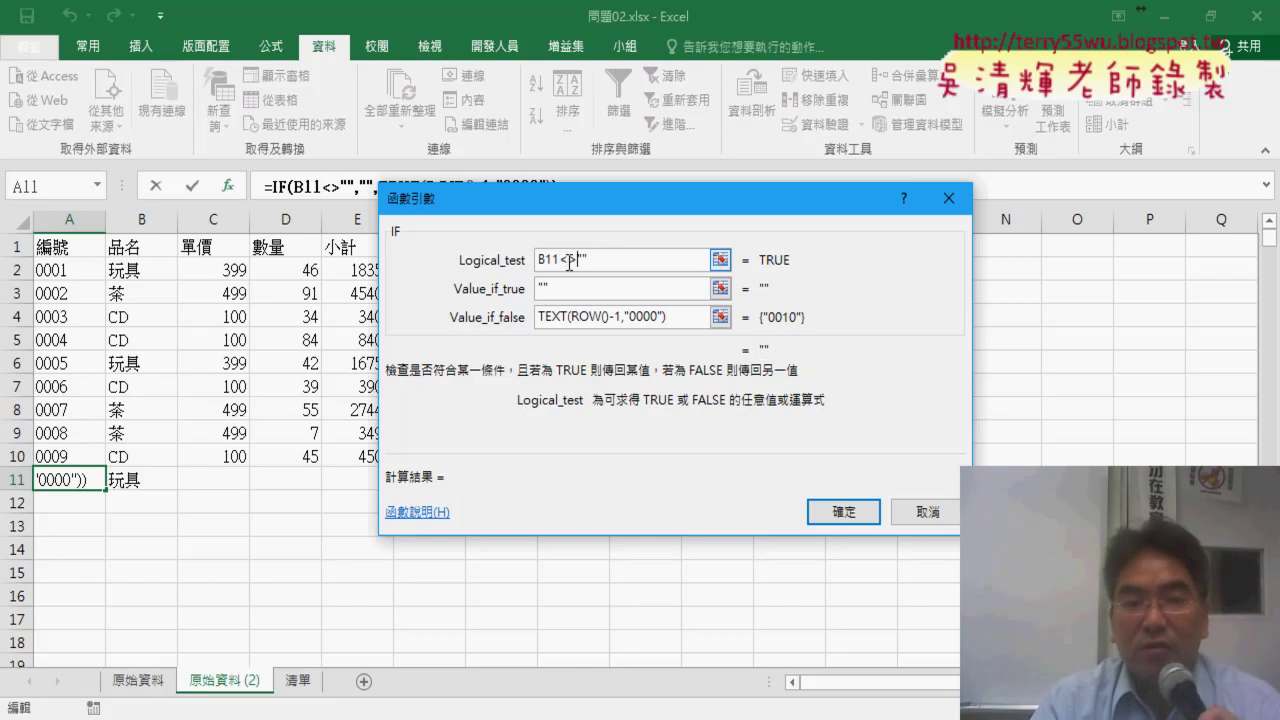
{"action": "double_click", "coordinate": [573, 291]}
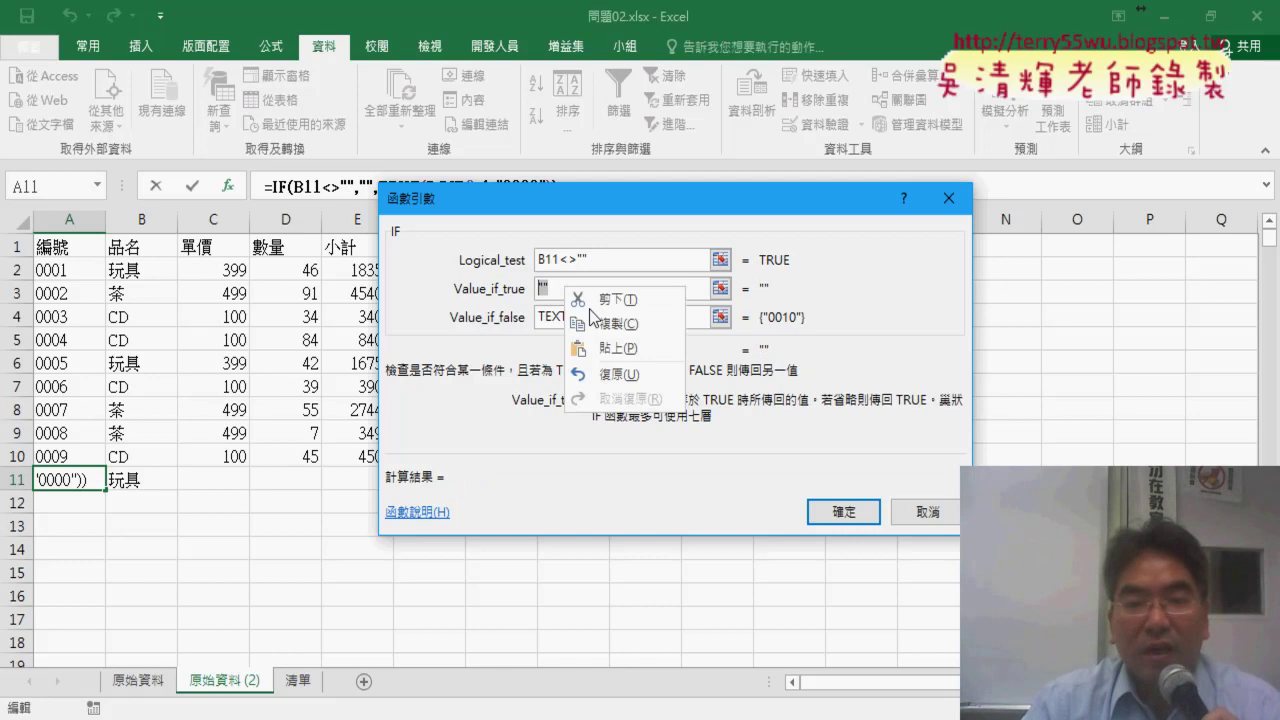
{"action": "right_click", "coordinate": [565, 282]}
{"action": "left_click", "coordinate": [600, 352]}
{"action": "left_click_drag", "start_coordinate": [670, 317], "coordinate": [538, 317]}
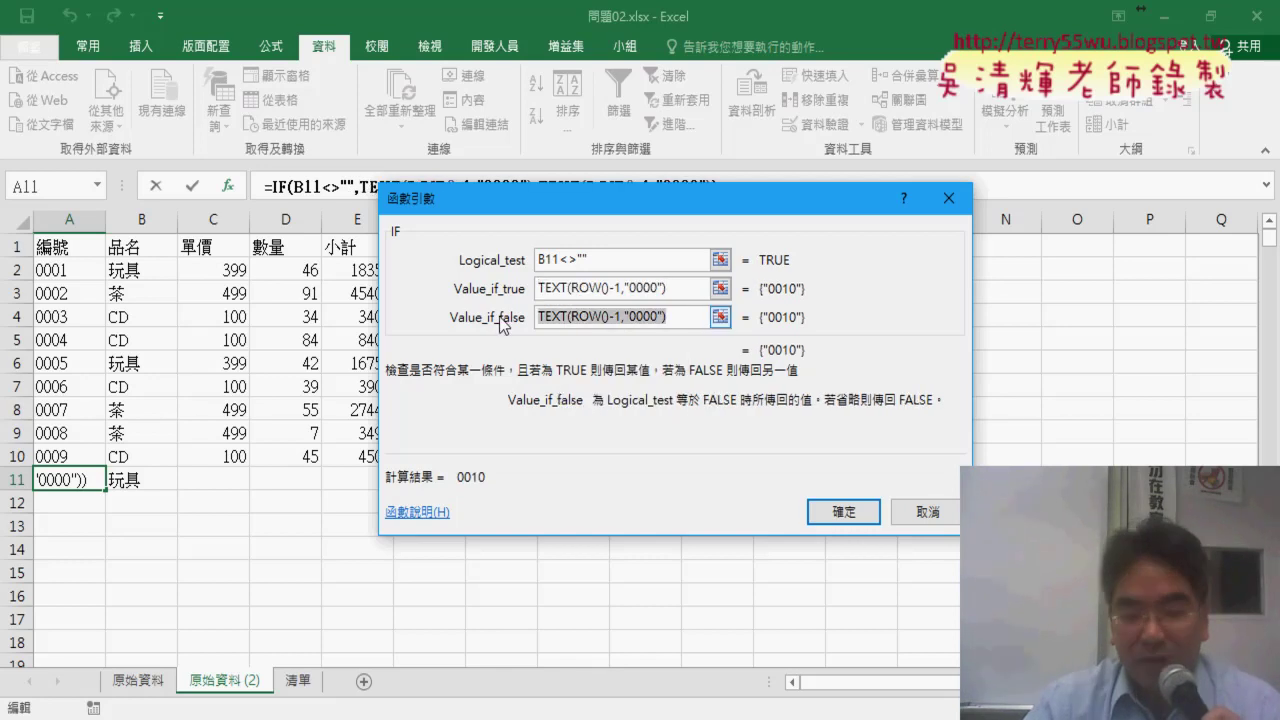
{"action": "type", "text": "\"\""}
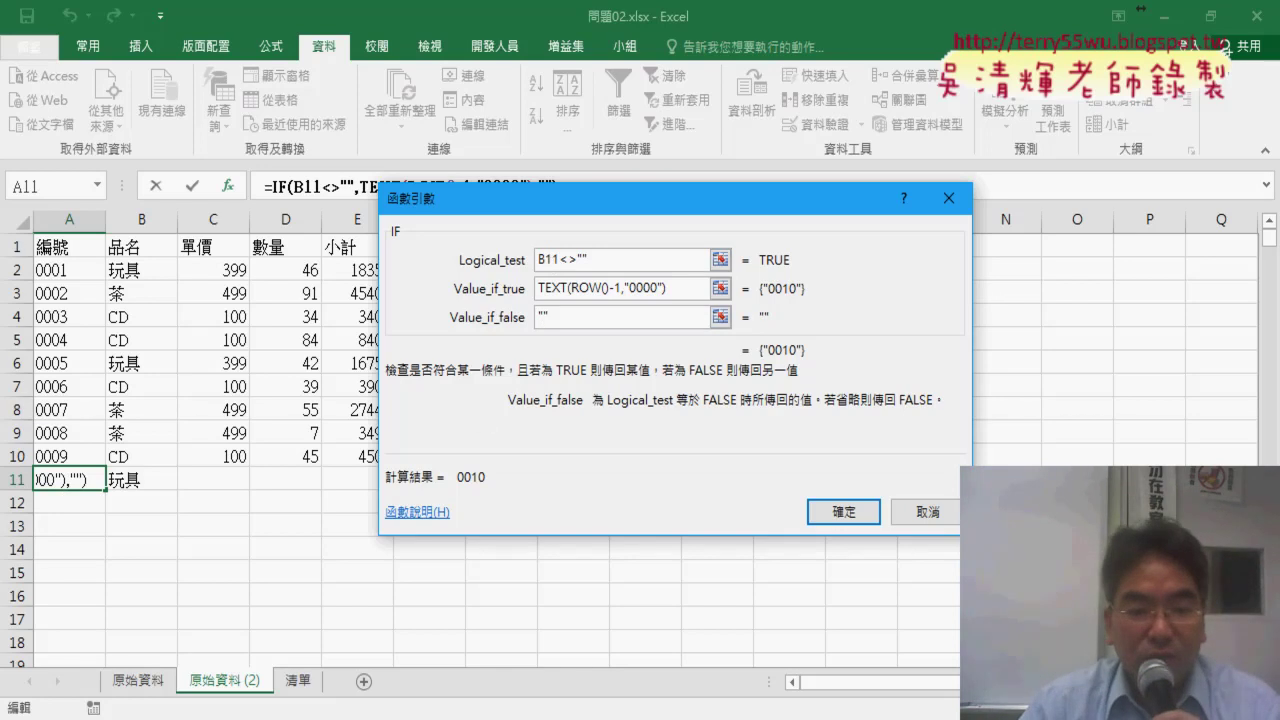
Compare with the B2="" test in the Google Docs notes, then return to Excel
{"action": "mouse_move", "coordinate": [320, 712]}
{"action": "left_click", "coordinate": [324, 690]}
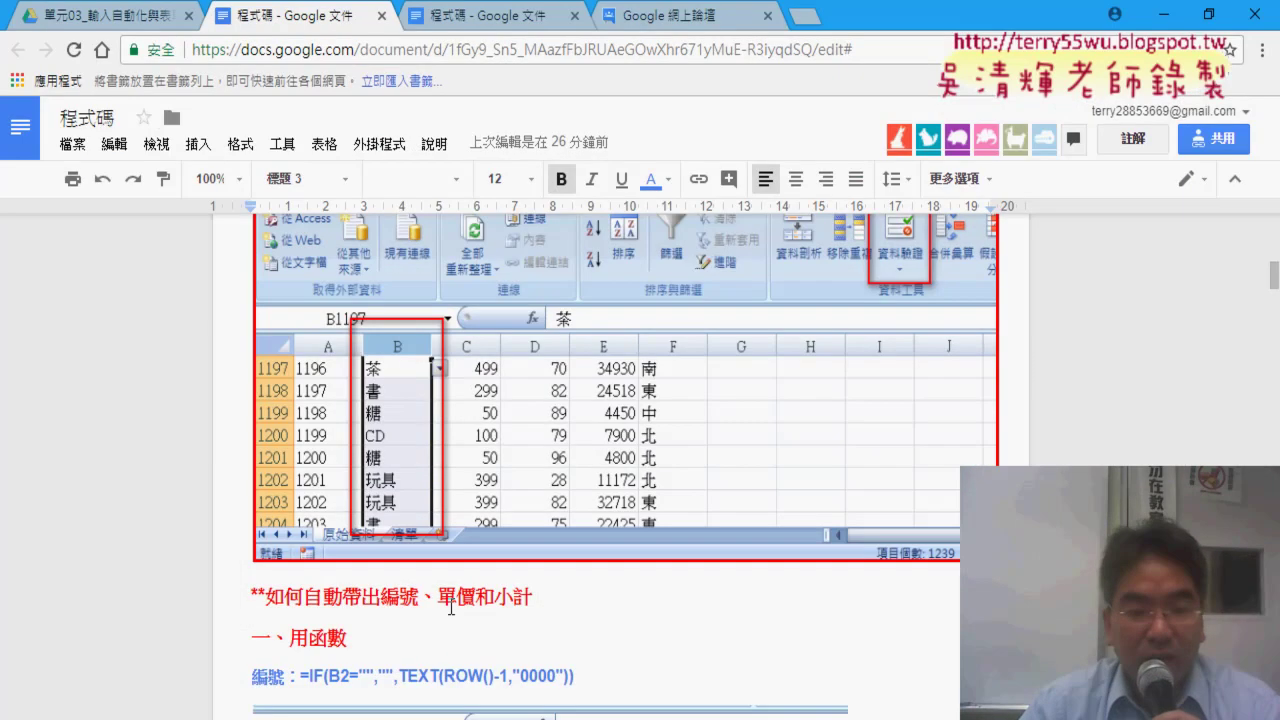
{"action": "scroll", "coordinate": [468, 605], "scroll_direction": "down", "scroll_amount": 1}
{"action": "left_click_drag", "start_coordinate": [329, 571], "coordinate": [374, 572]}
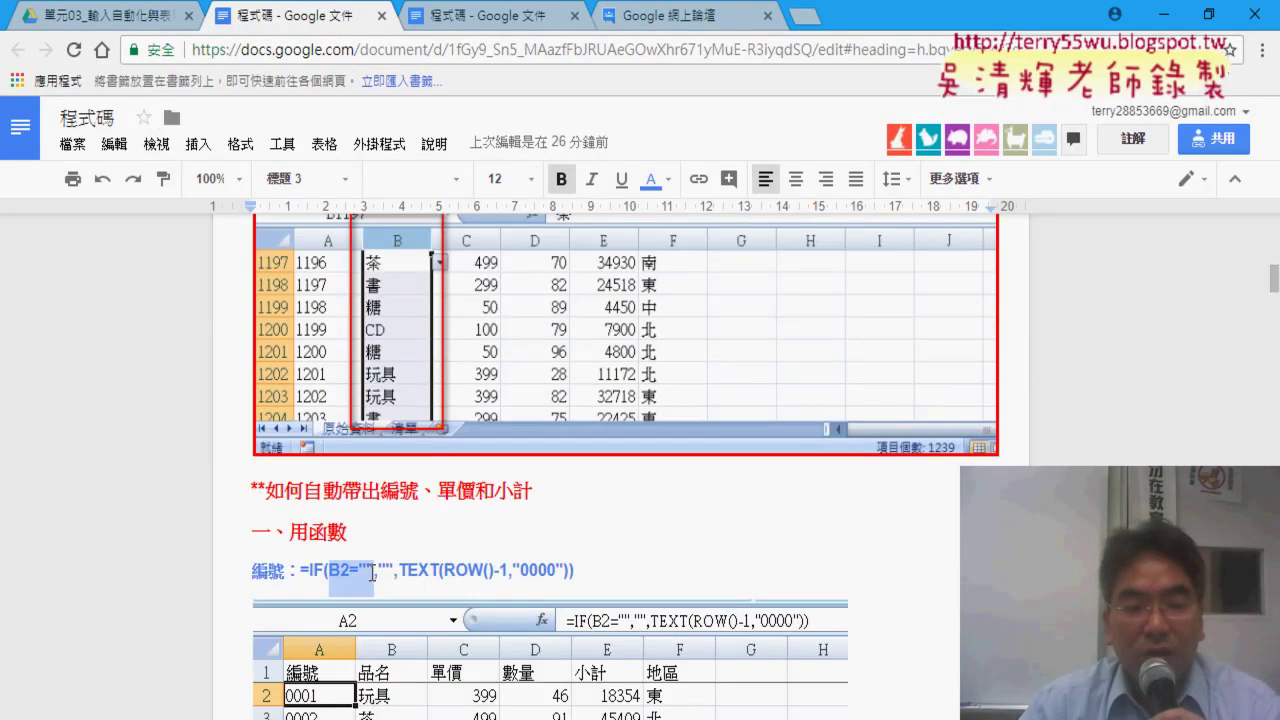
{"action": "left_click", "coordinate": [1165, 16]}
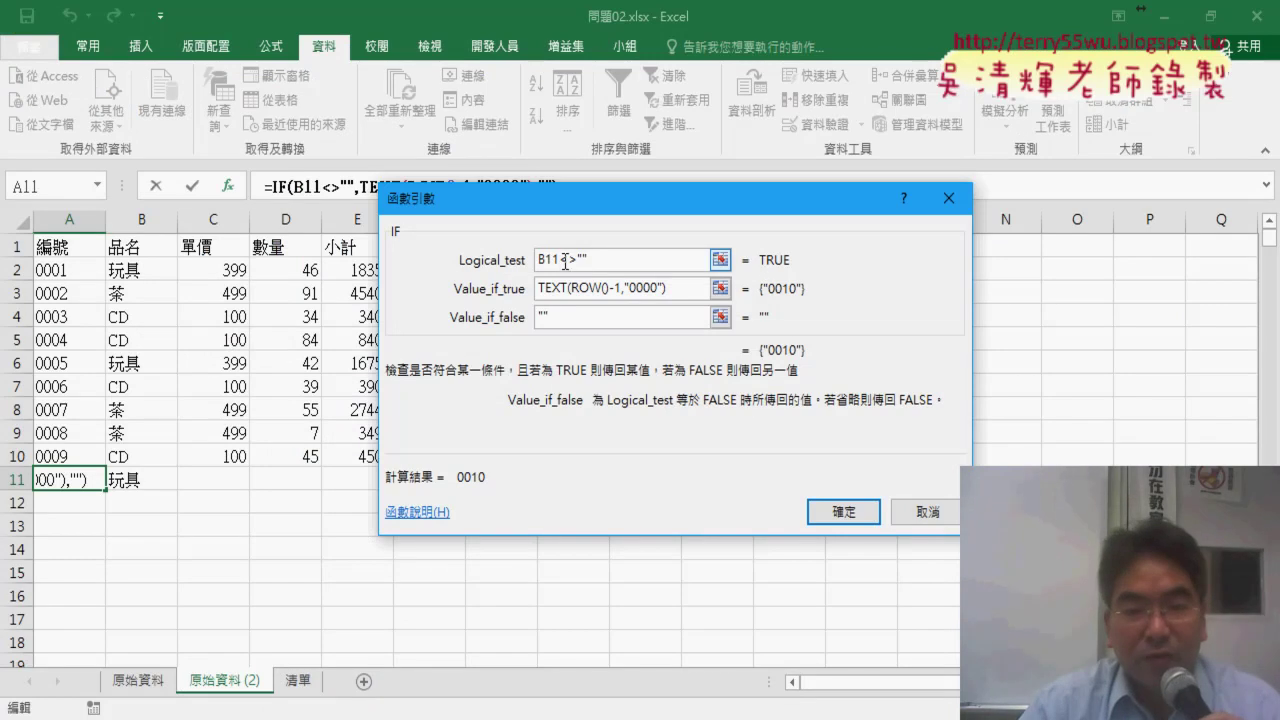
Restore the B11="" test, make true "" and false TEXT(ROW()-1,"0000"), then confirm
{"action": "left_click_drag", "start_coordinate": [559, 260], "coordinate": [580, 260]}
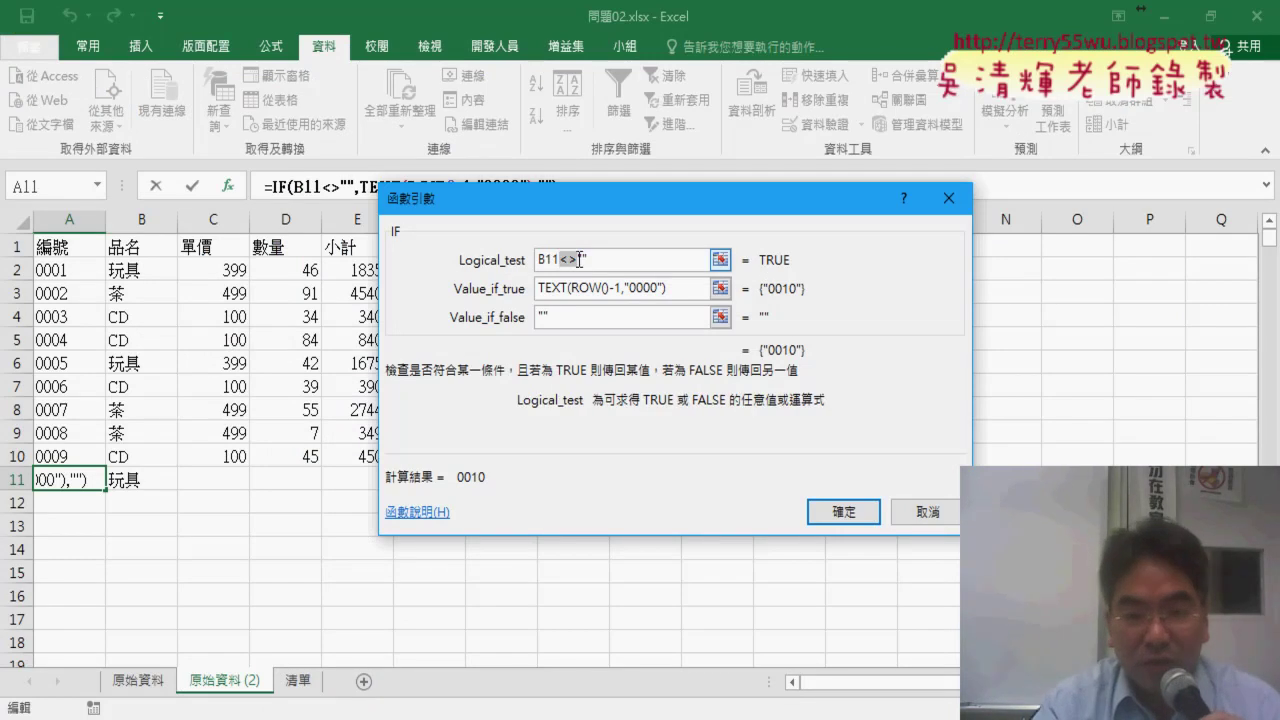
{"action": "type", "text": "="}
{"action": "left_click_drag", "start_coordinate": [668, 288], "coordinate": [538, 288]}
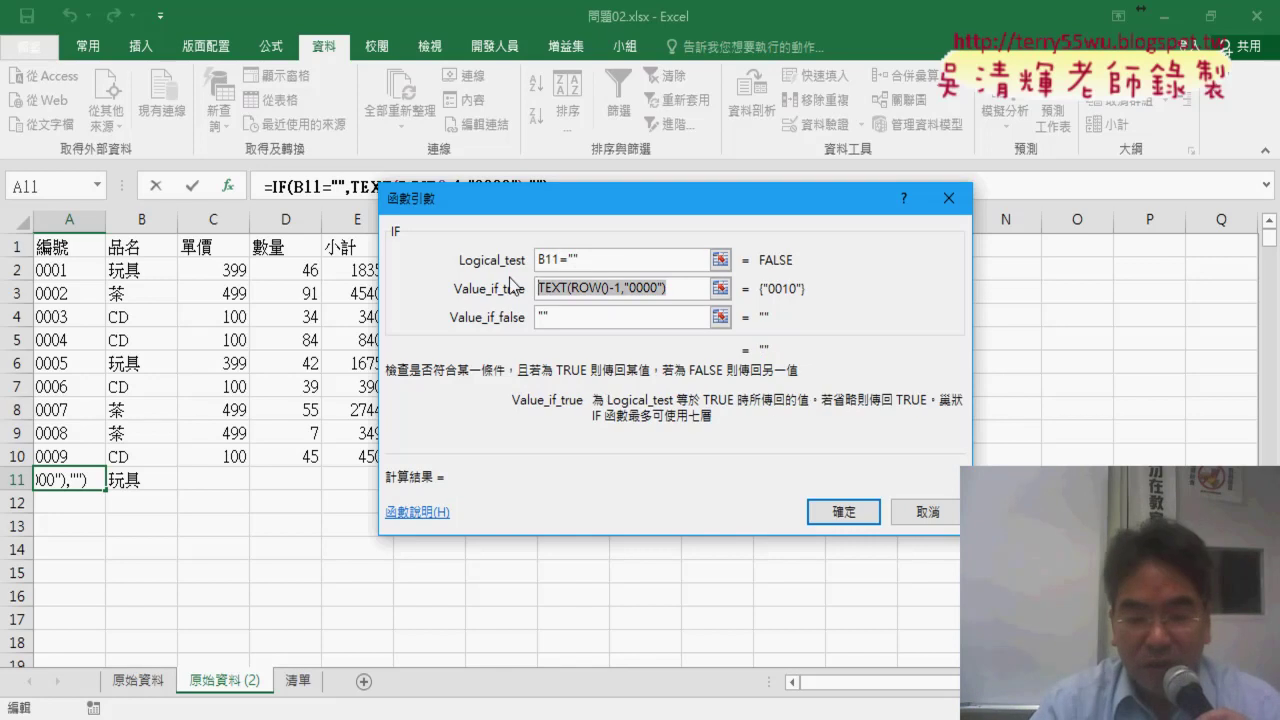
{"action": "type", "text": "\"\""}
{"action": "key", "text": "Tab"}
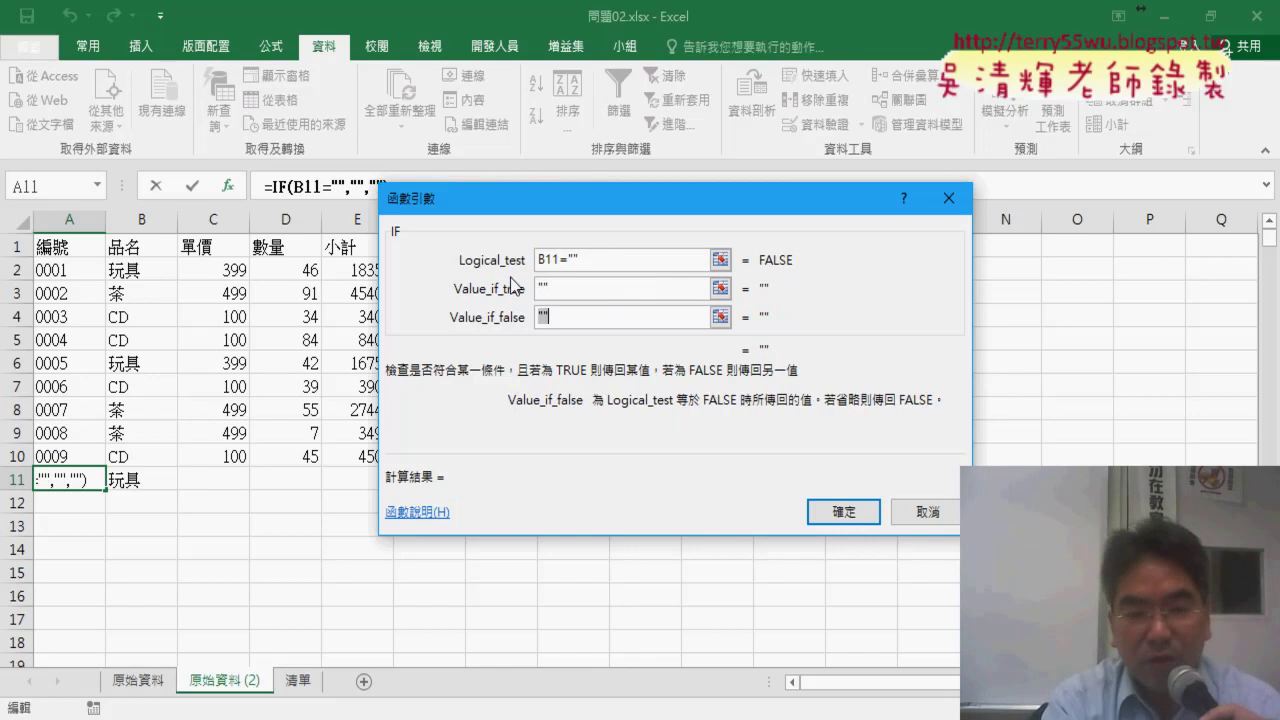
{"action": "type", "text": "TEXT(ROW()-1,\"0000\")"}
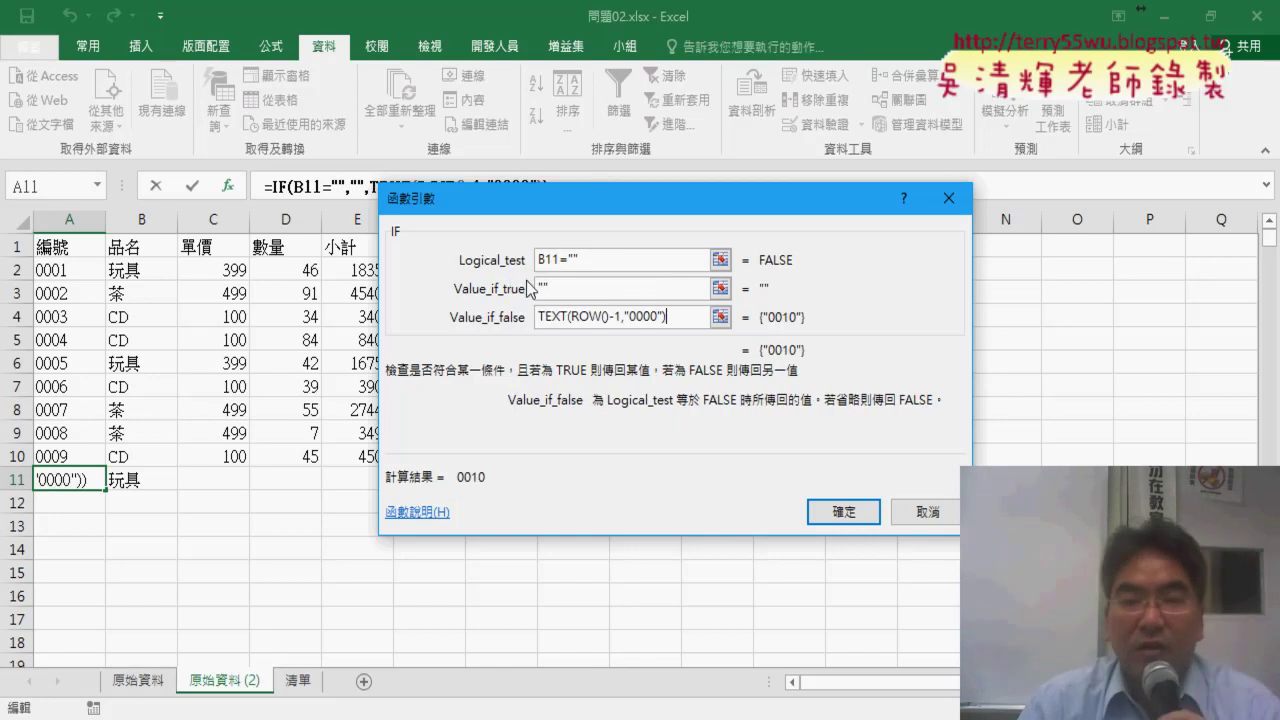
{"action": "left_click", "coordinate": [845, 512]}
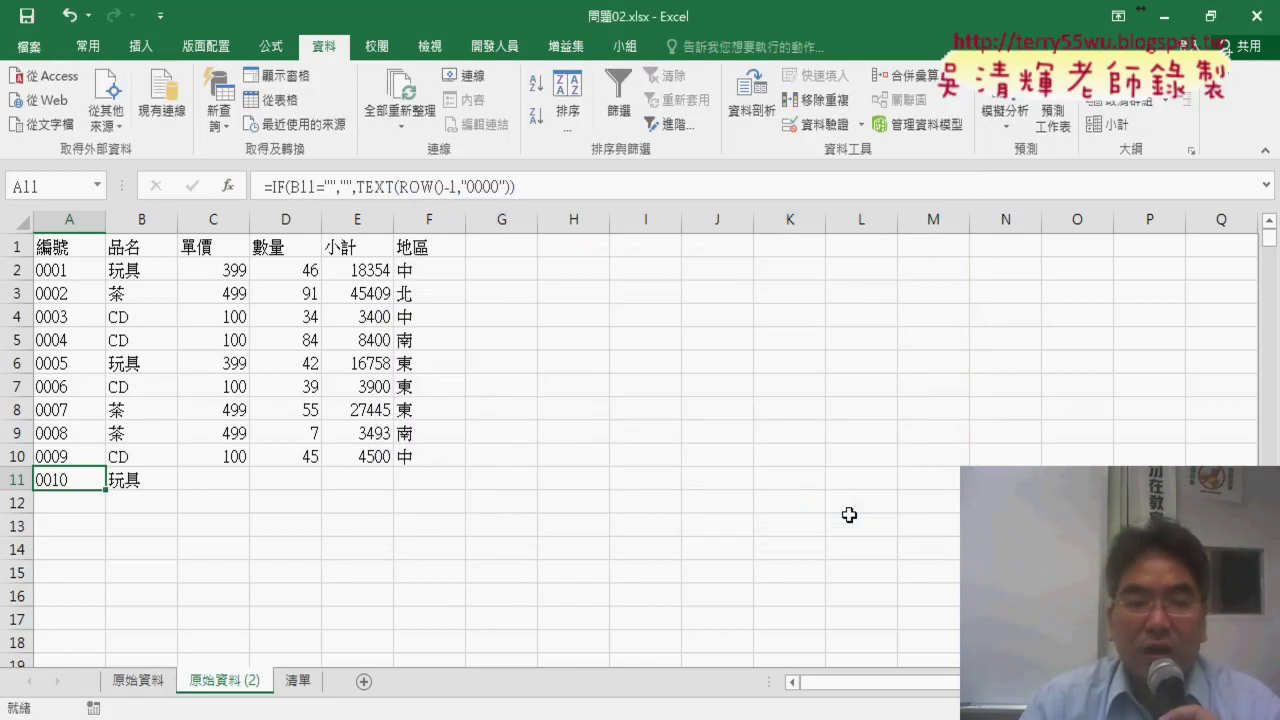
Set B11 to CD and fill the IF serial formula from A11 down to A20
{"action": "left_click", "coordinate": [143, 481]}
{"action": "key", "text": "Delete"}
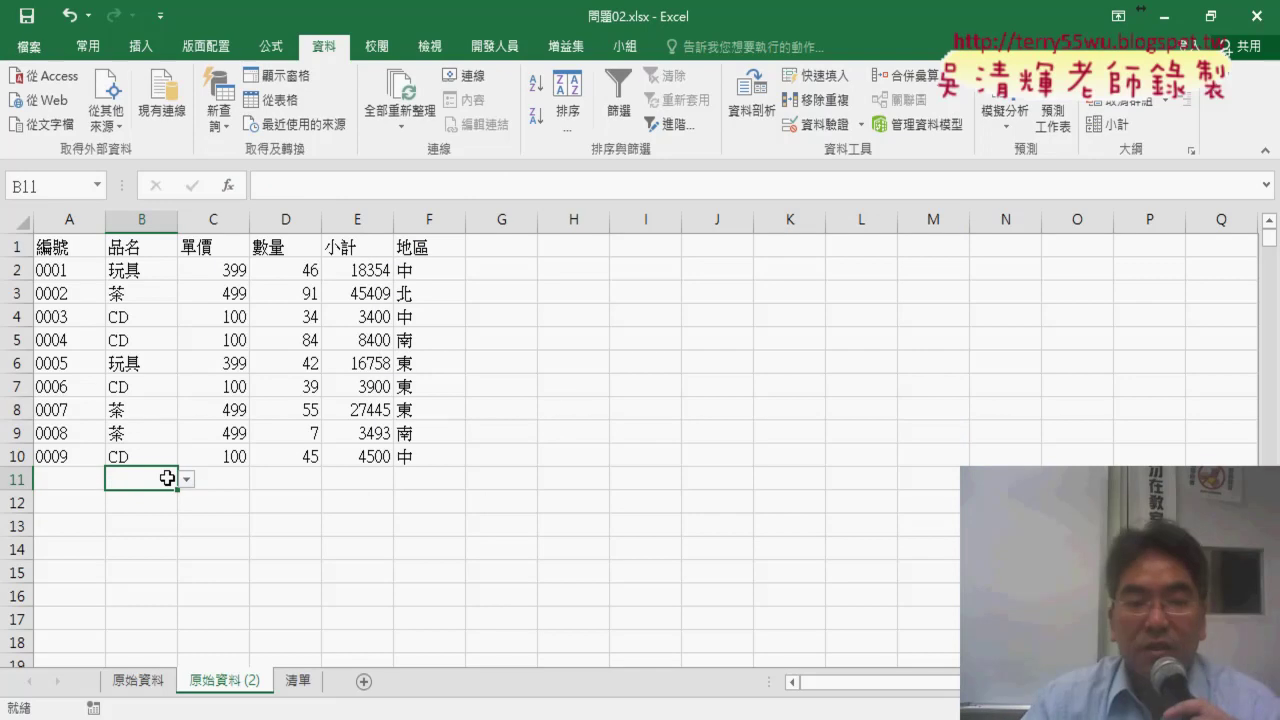
{"action": "left_click", "coordinate": [186, 480]}
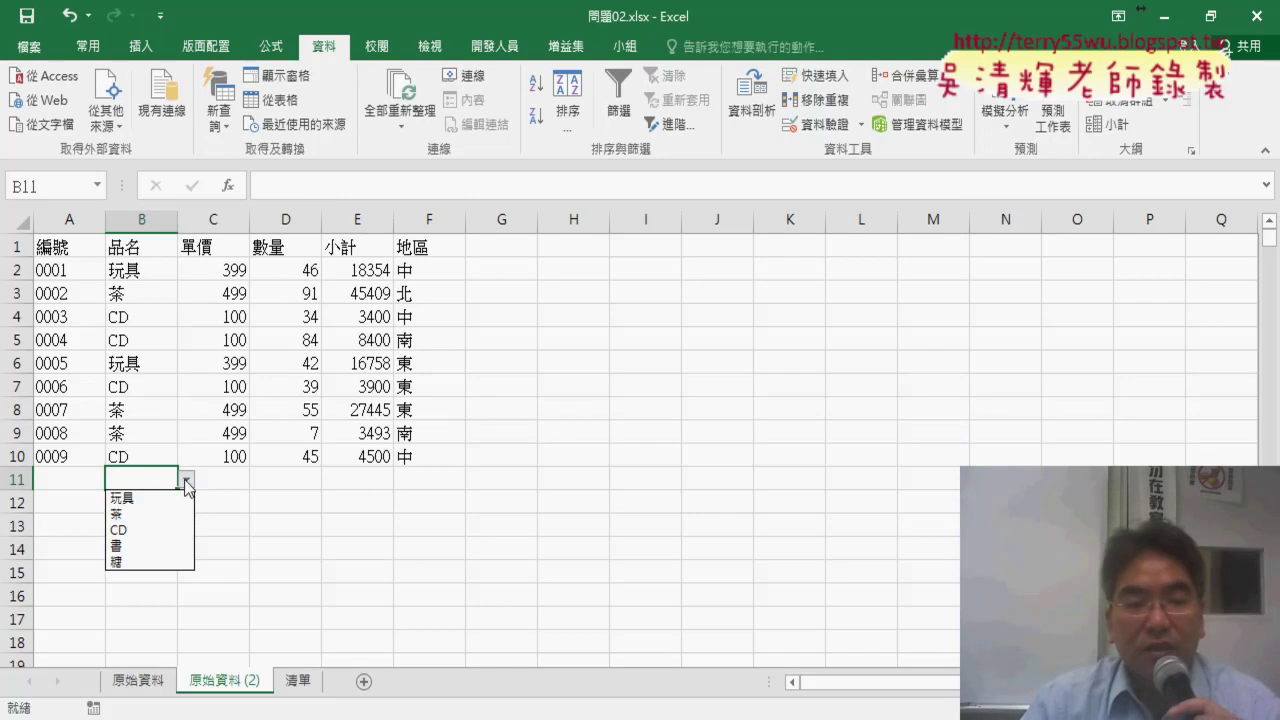
{"action": "left_click", "coordinate": [164, 526]}
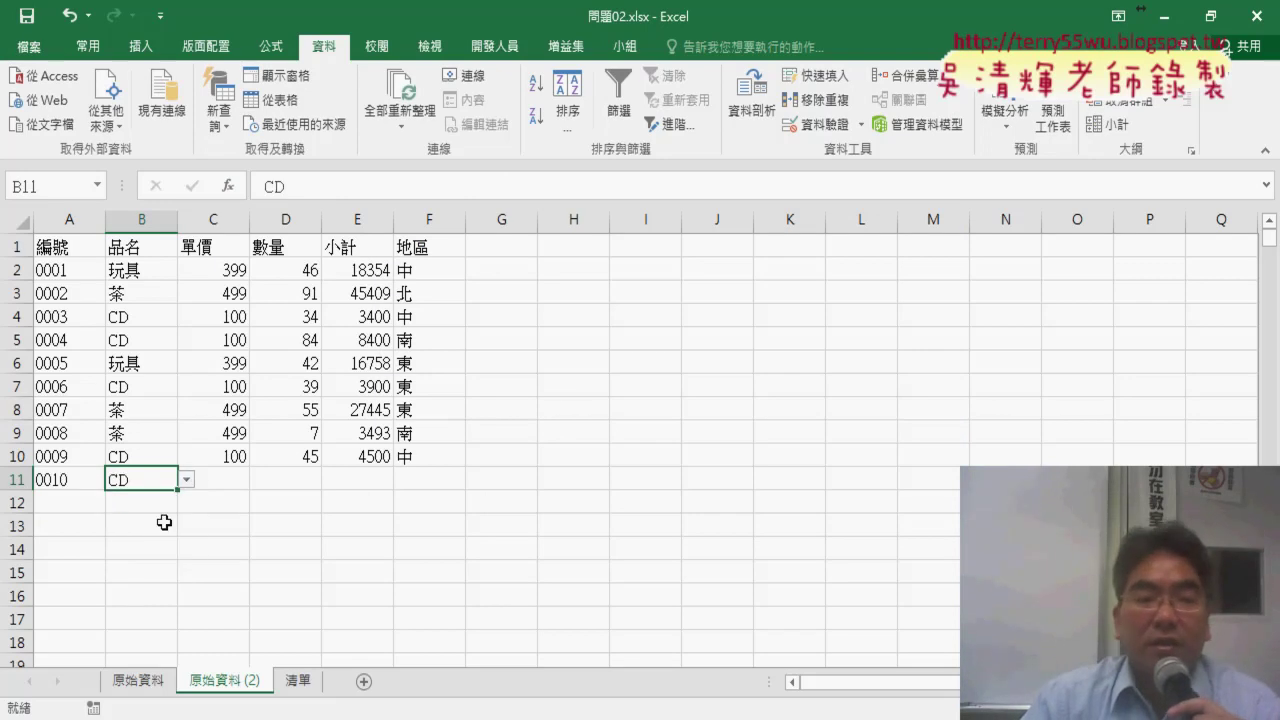
{"action": "left_click", "coordinate": [70, 480]}
{"action": "mouse_move", "coordinate": [105, 490]}
{"action": "left_mouse_down"}
{"action": "mouse_move", "coordinate": [102, 655]}
{"action": "mouse_move", "coordinate": [102, 618]}
{"action": "left_mouse_up"}
Choose 書 for B12, giving serial 0011, and test then clear 玩具 in B13
{"action": "left_click", "coordinate": [140, 410]}
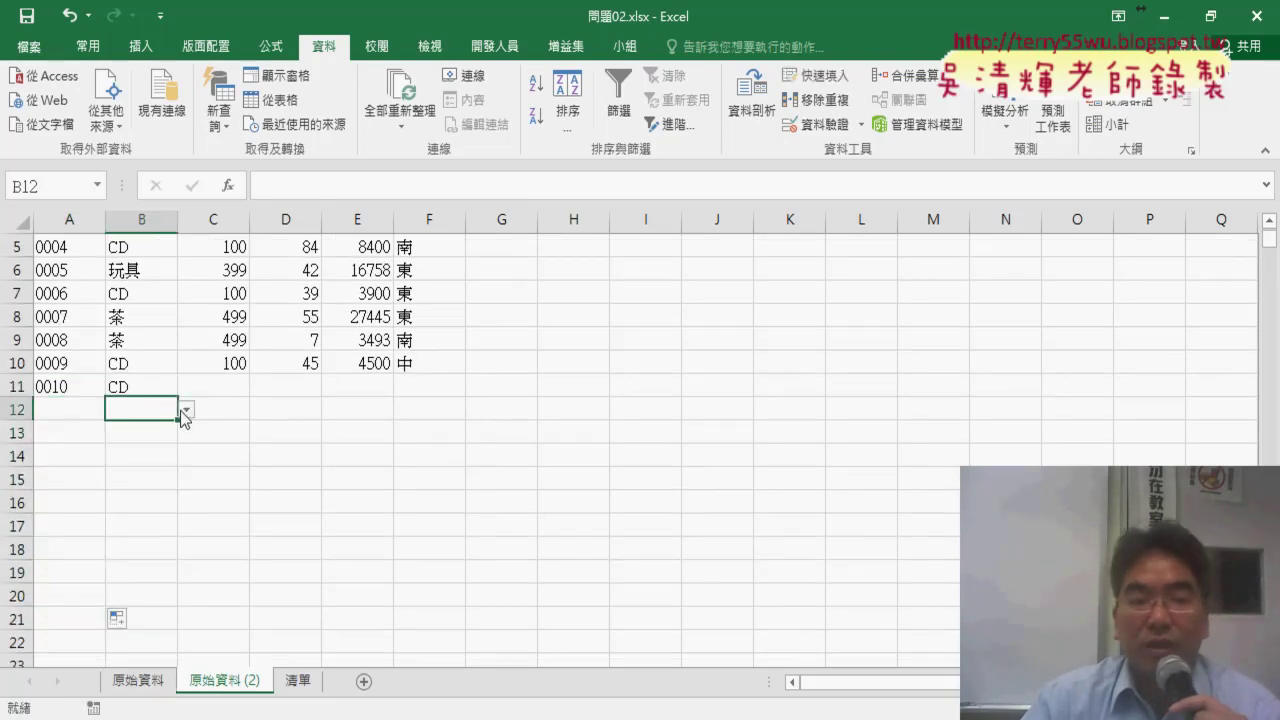
{"action": "left_click", "coordinate": [186, 410]}
{"action": "left_click", "coordinate": [178, 475]}
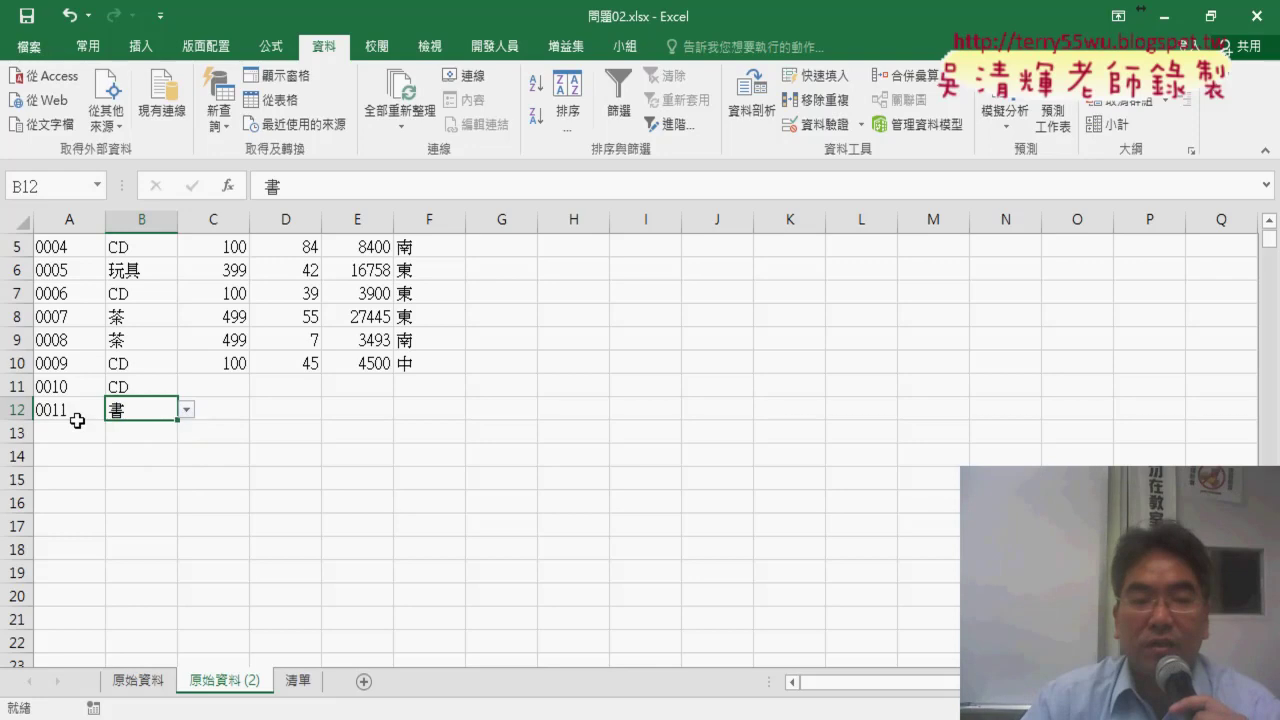
{"action": "left_click", "coordinate": [140, 433]}
{"action": "left_click", "coordinate": [186, 433]}
{"action": "left_click", "coordinate": [140, 448]}
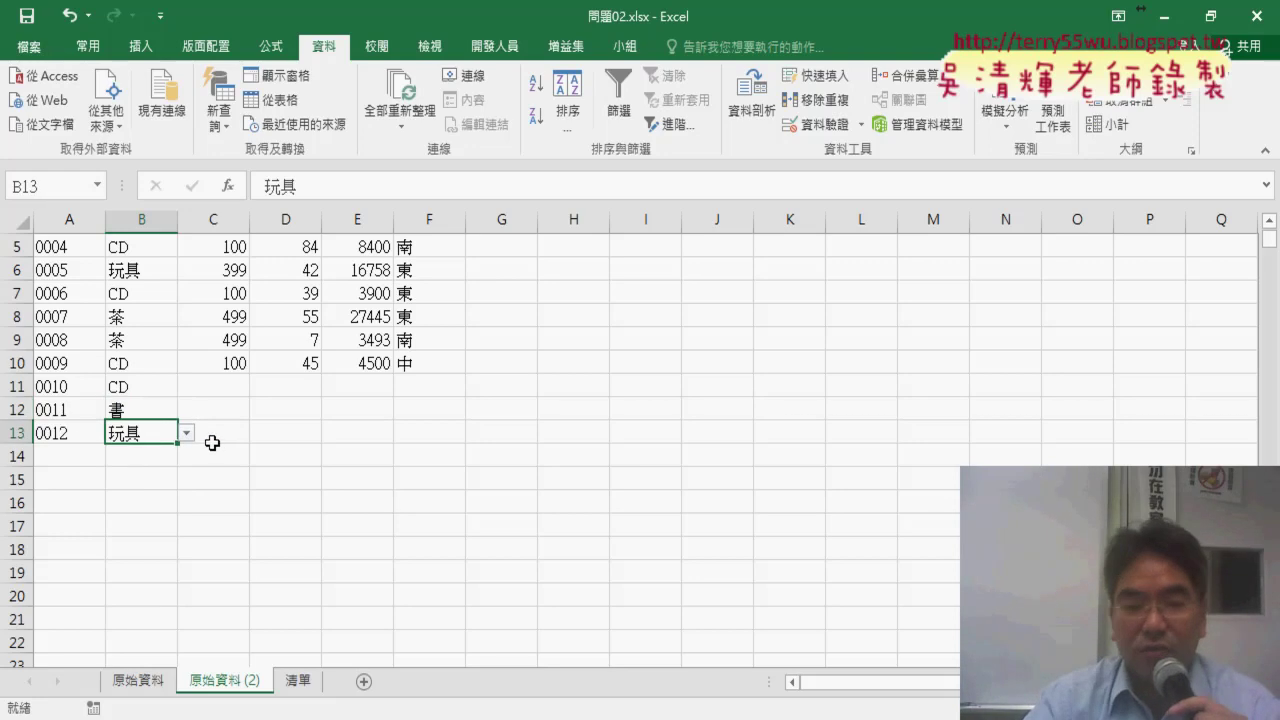
{"action": "key", "text": "Delete"}
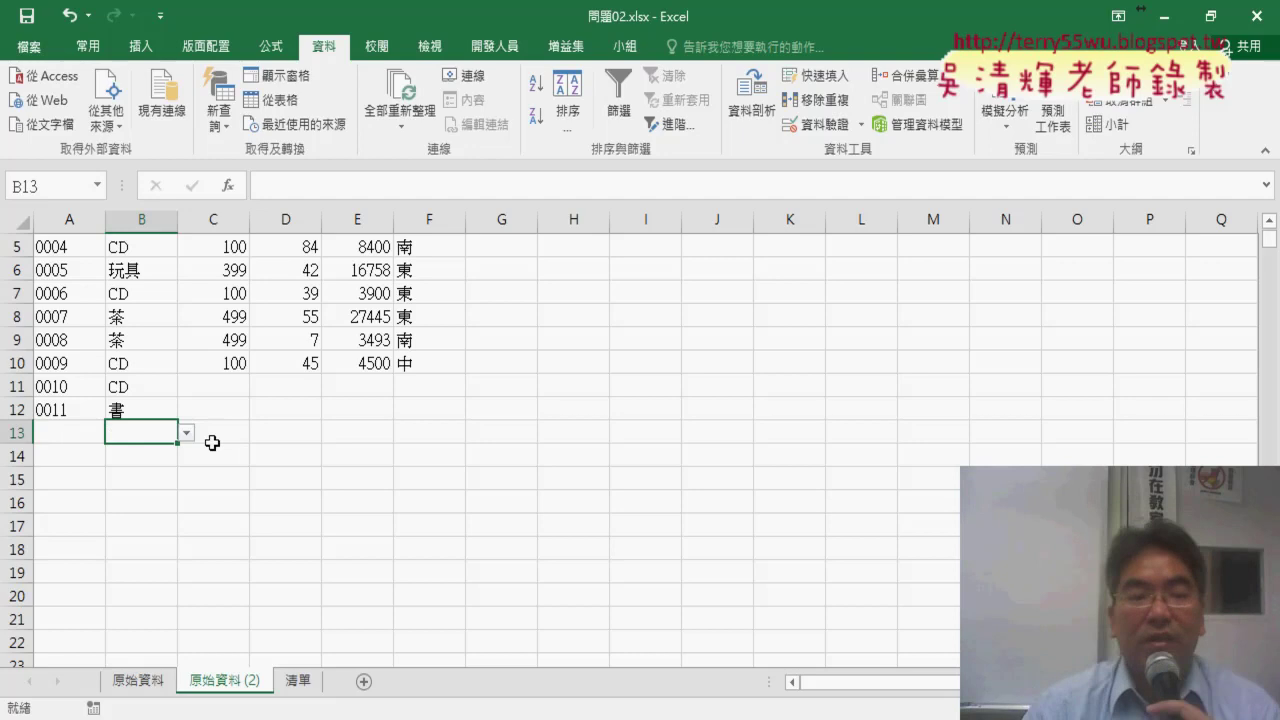
{"action": "left_click", "coordinate": [220, 383]}
{"action": "scroll", "coordinate": [353, 485], "scroll_direction": "up", "scroll_amount": 2}
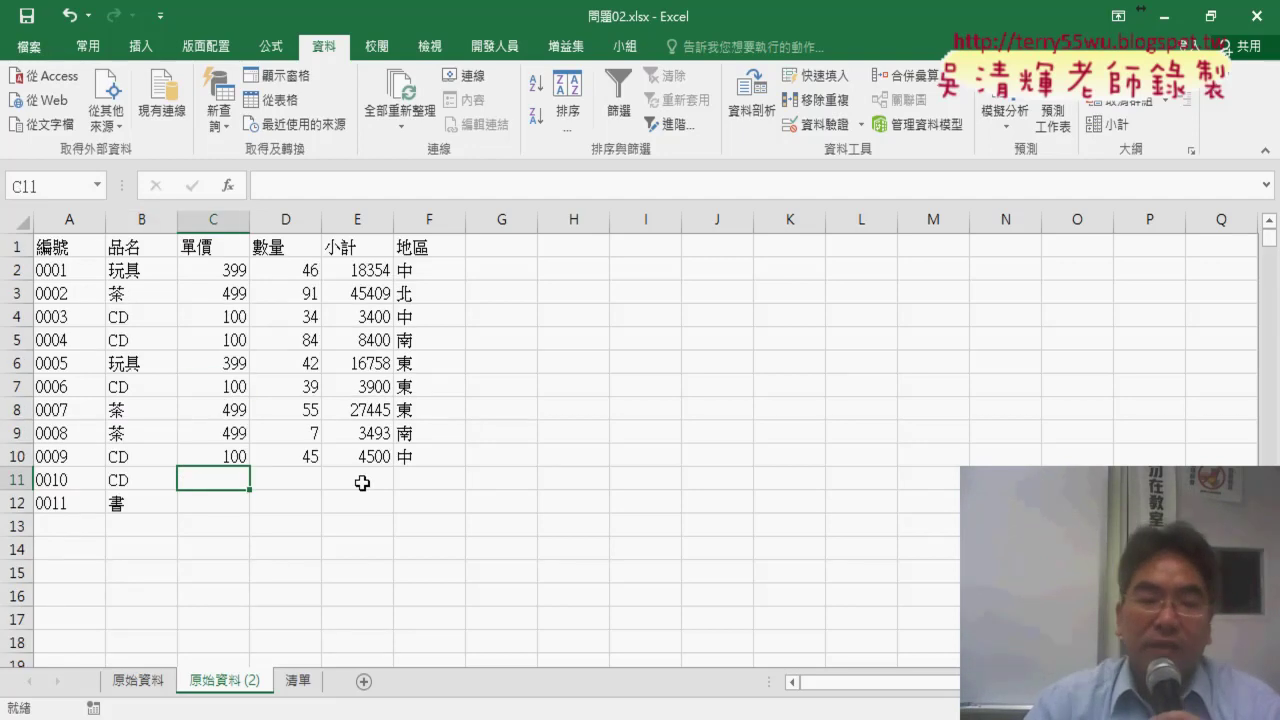
Switch to the 清單 sheet and select its product-and-price rows A2:B6
{"action": "left_click", "coordinate": [306, 680]}
{"action": "left_click_drag", "start_coordinate": [57, 249], "coordinate": [148, 357]}
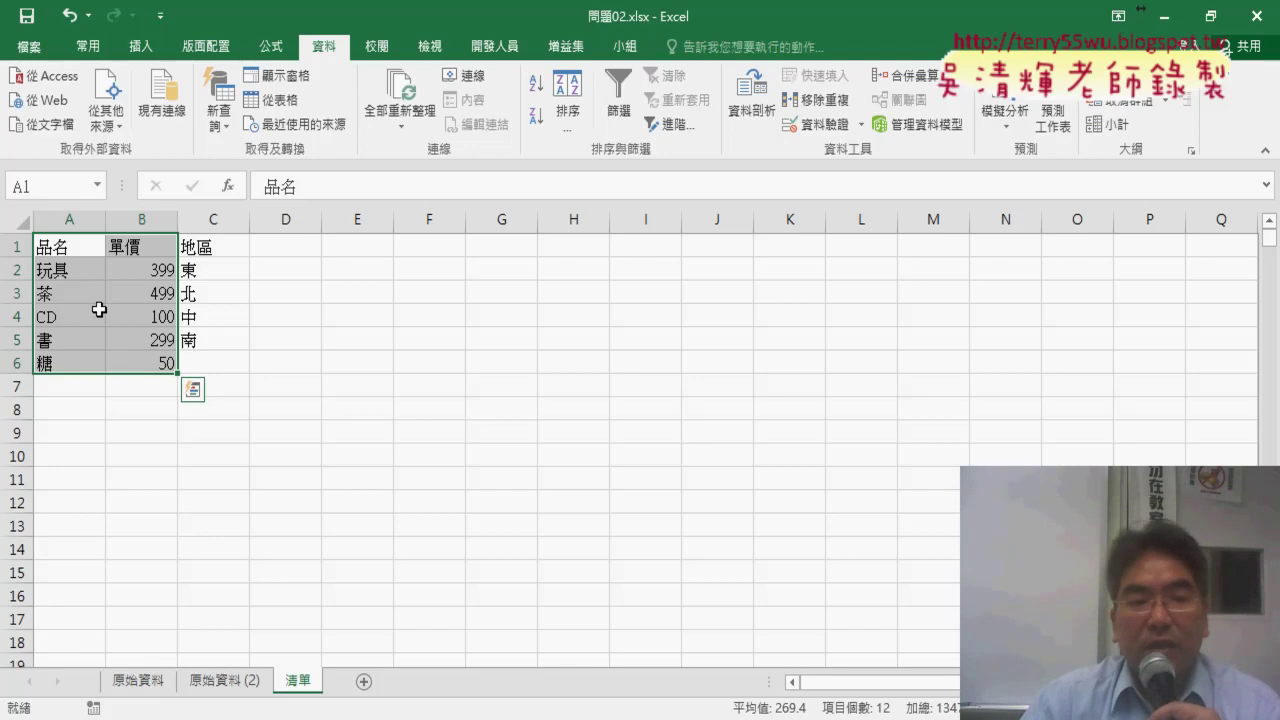
{"action": "left_click_drag", "start_coordinate": [72, 270], "coordinate": [134, 357]}
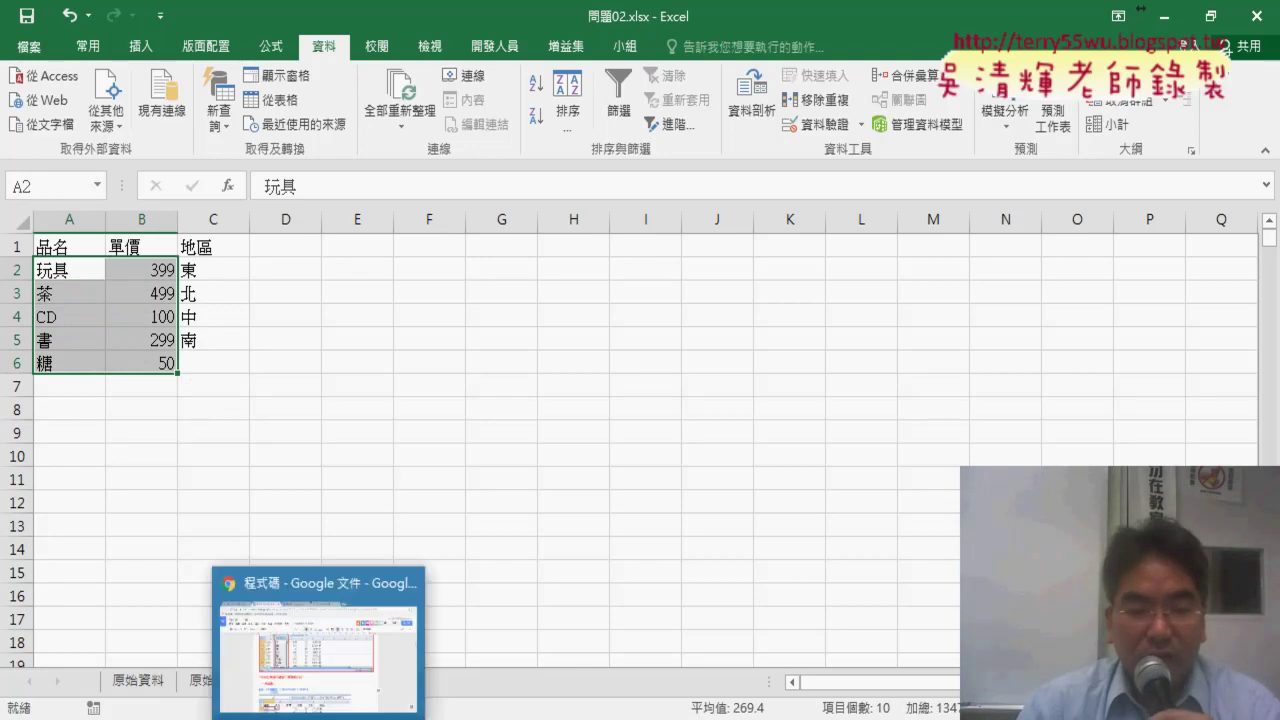
{"action": "left_click", "coordinate": [323, 660]}
{"action": "left_click", "coordinate": [356, 578]}
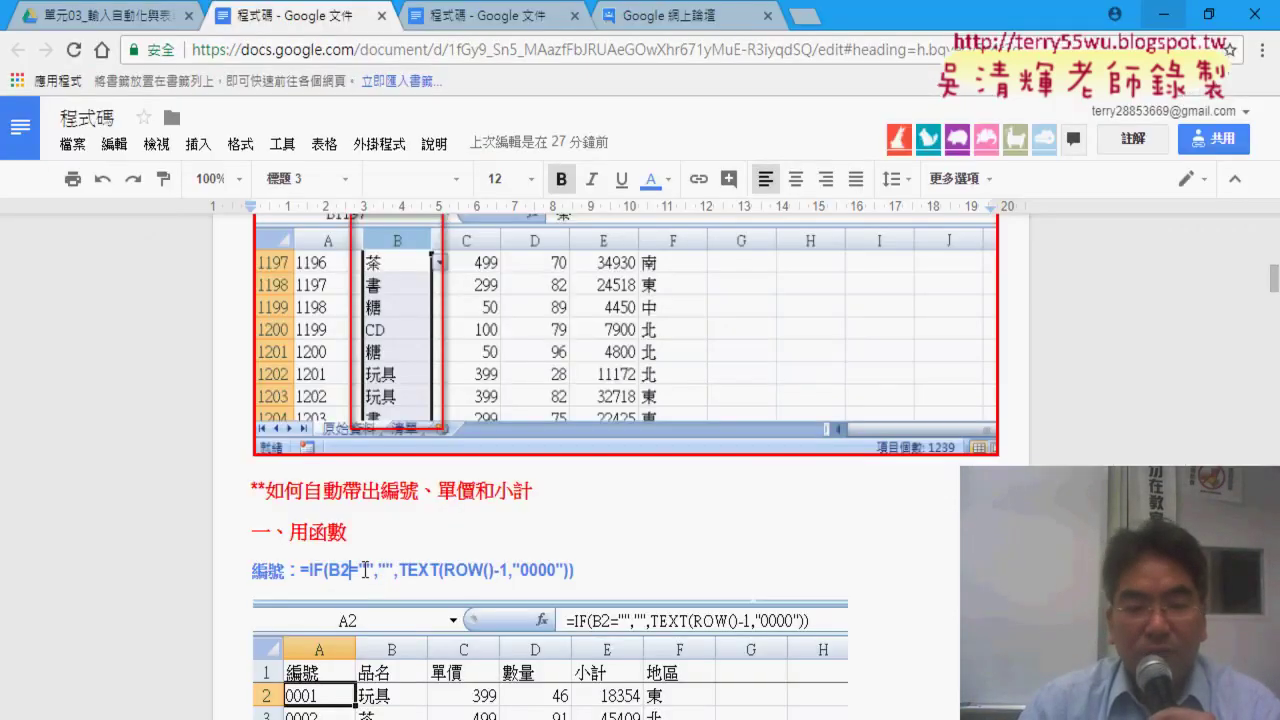
{"action": "scroll", "coordinate": [728, 530], "scroll_direction": "down", "scroll_amount": 4}
{"action": "scroll", "coordinate": [728, 530], "scroll_direction": "down", "scroll_amount": 4}
{"action": "scroll", "coordinate": [728, 530], "scroll_direction": "up", "scroll_amount": 2}
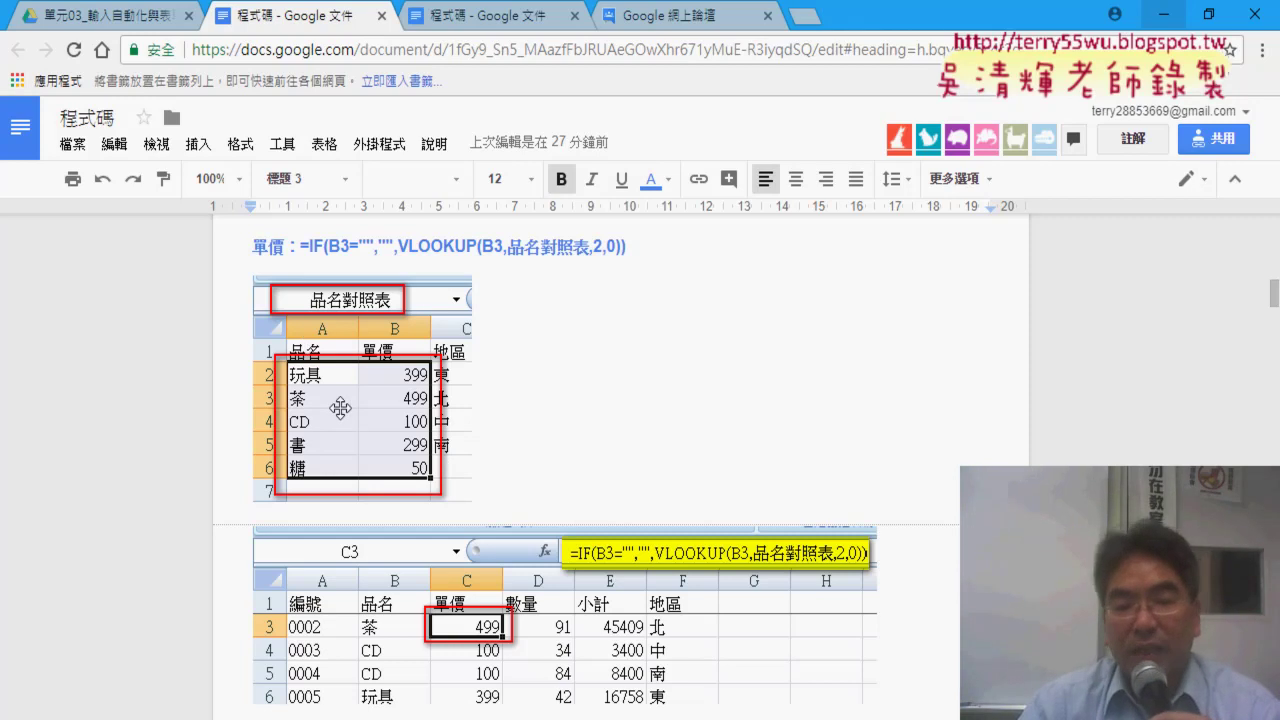
{"action": "left_click", "coordinate": [1162, 26]}
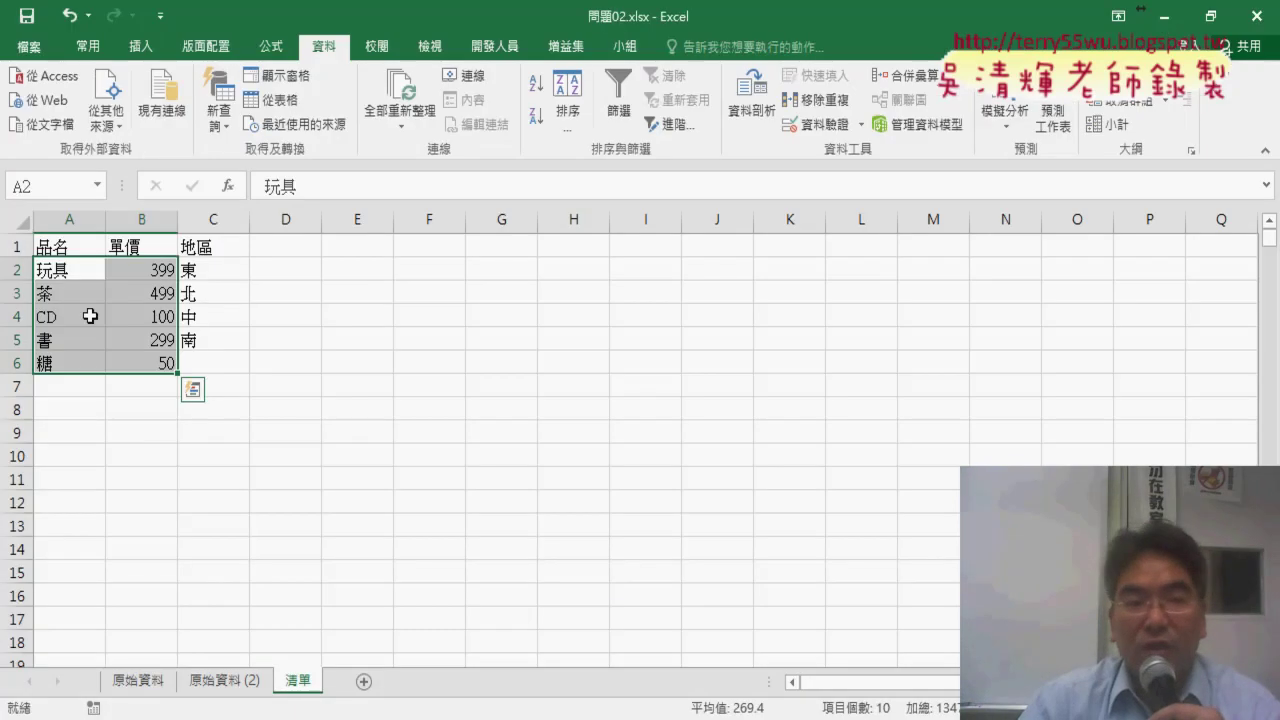
Name the range A2:B6 品名對照表 through the Name Box
{"action": "left_click", "coordinate": [272, 48]}
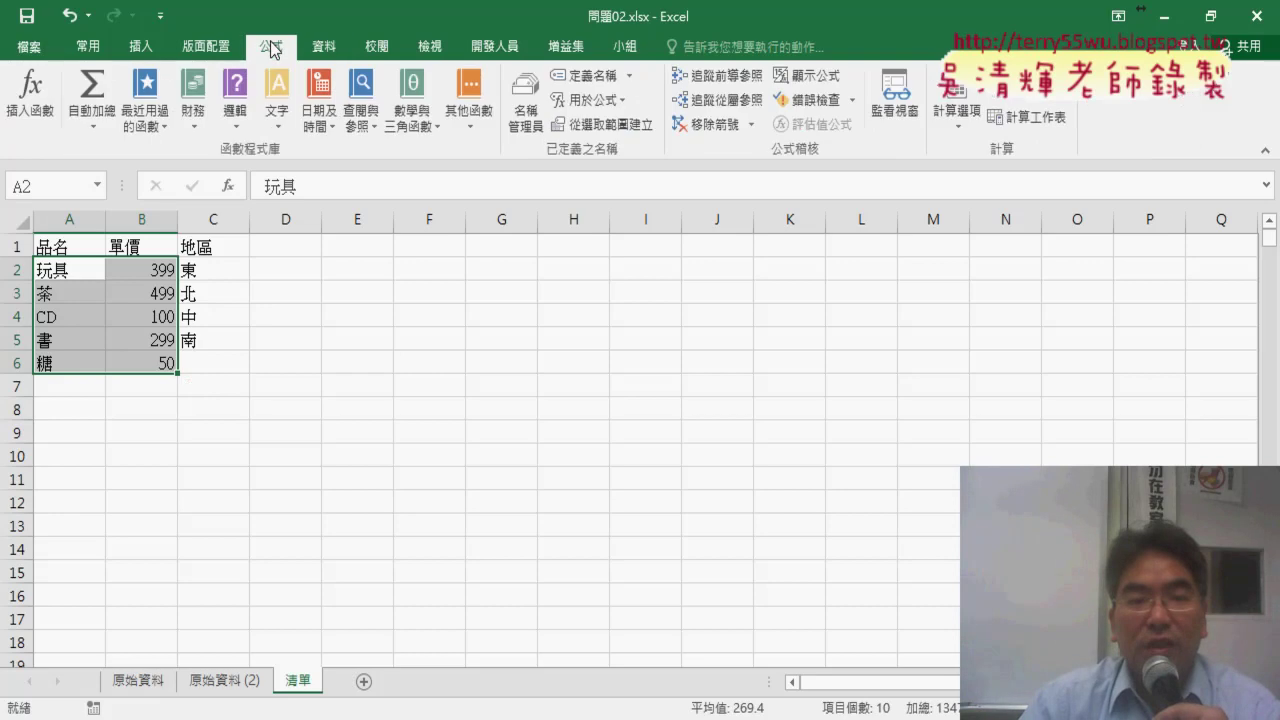
{"action": "left_click", "coordinate": [585, 80]}
{"action": "left_click", "coordinate": [590, 177]}
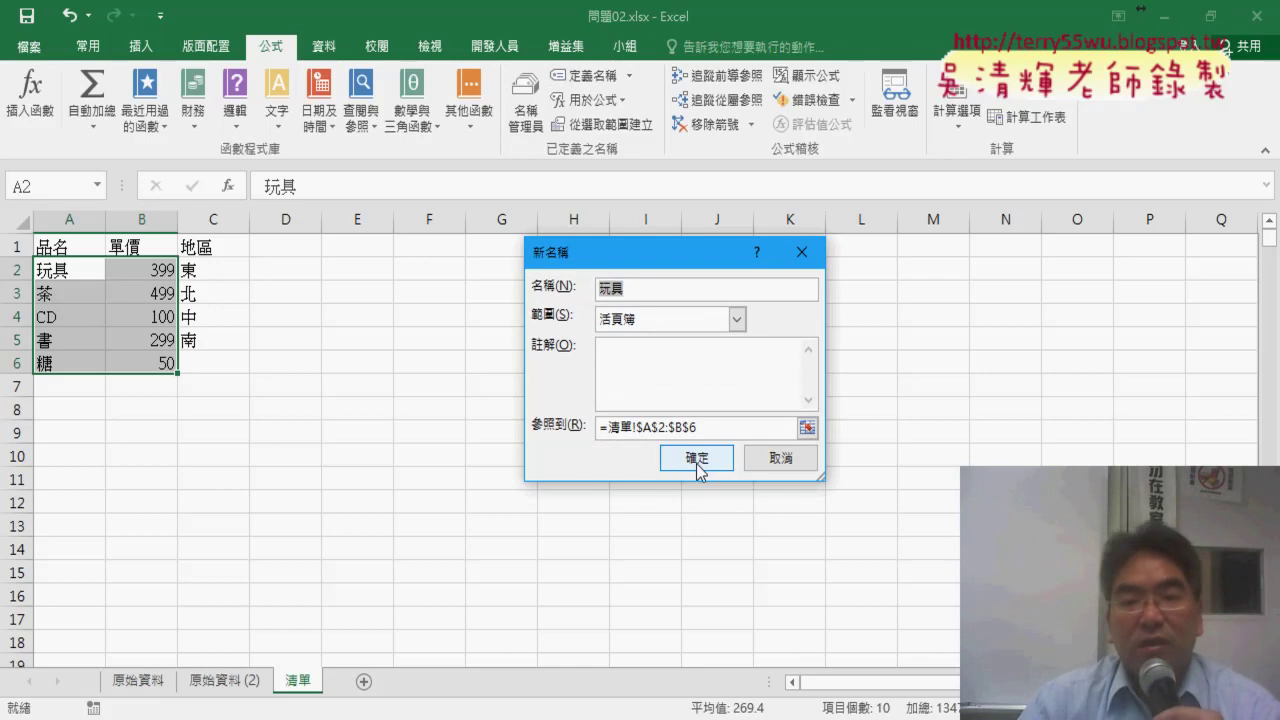
{"action": "left_click", "coordinate": [779, 459]}
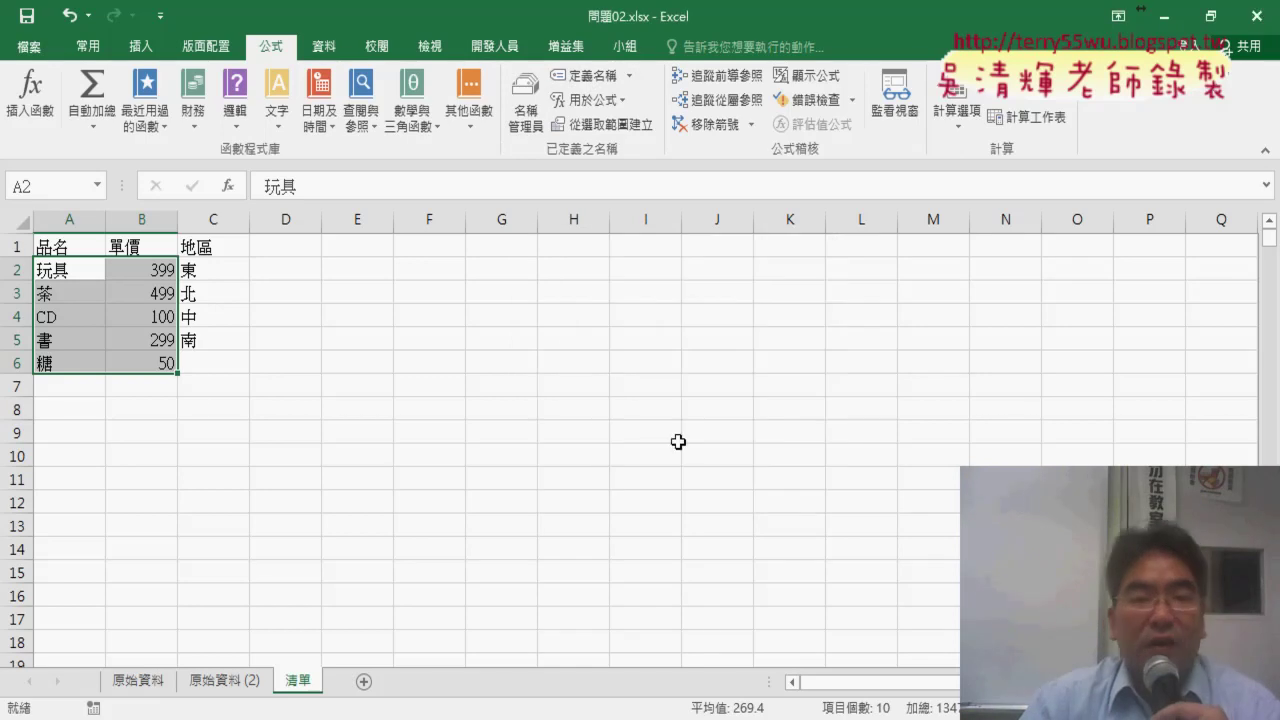
{"action": "left_click", "coordinate": [48, 187]}
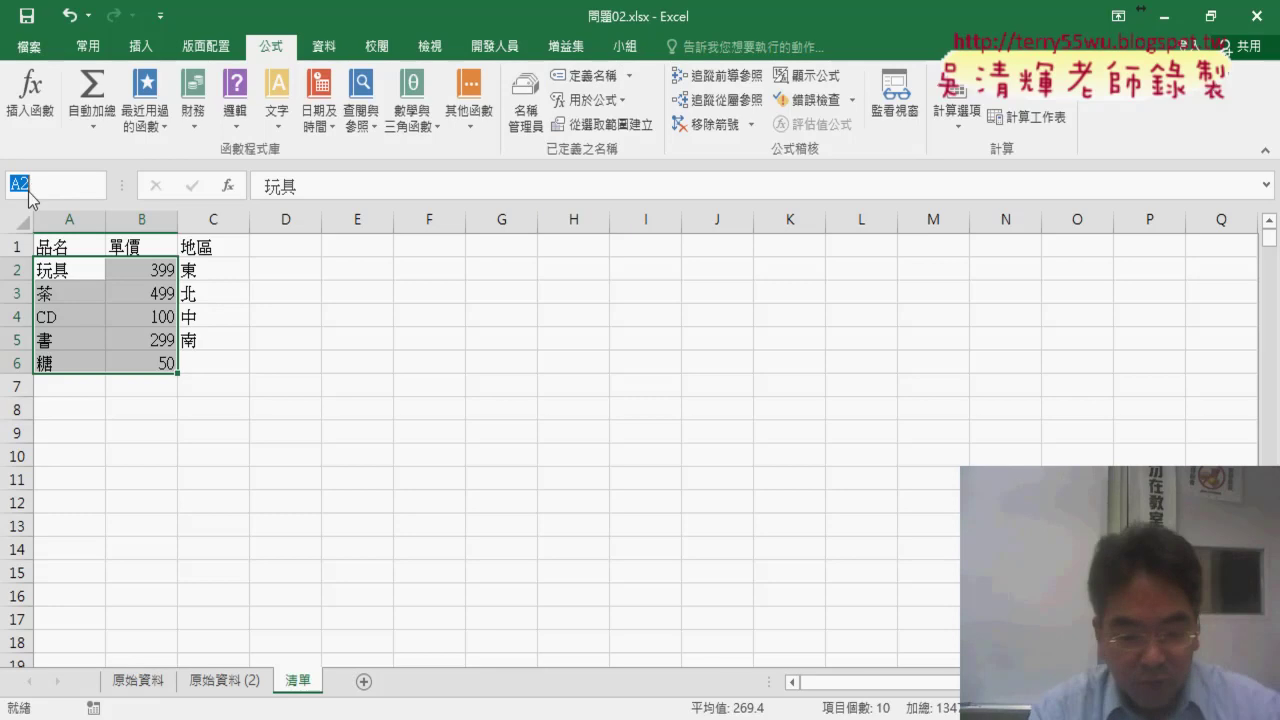
{"action": "type", "text": "名ㄧ"}
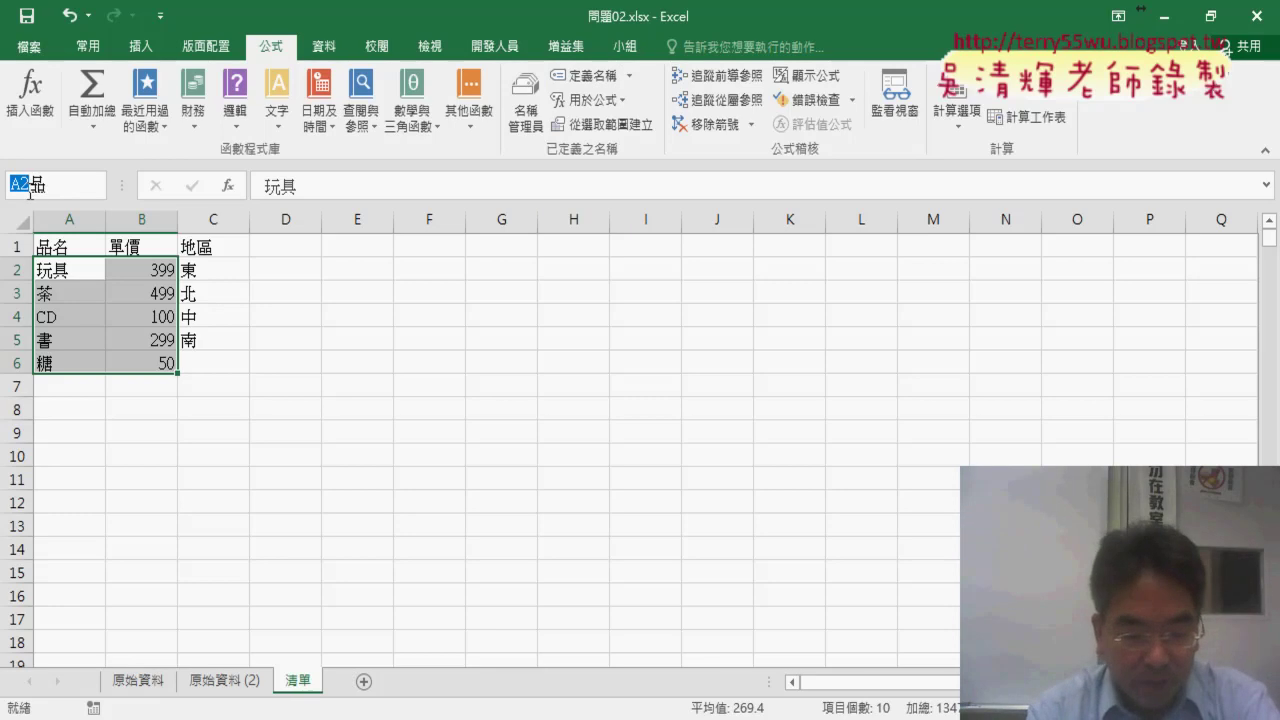
{"action": "type", "text": "名對照表"}
{"action": "key", "text": "Return"}
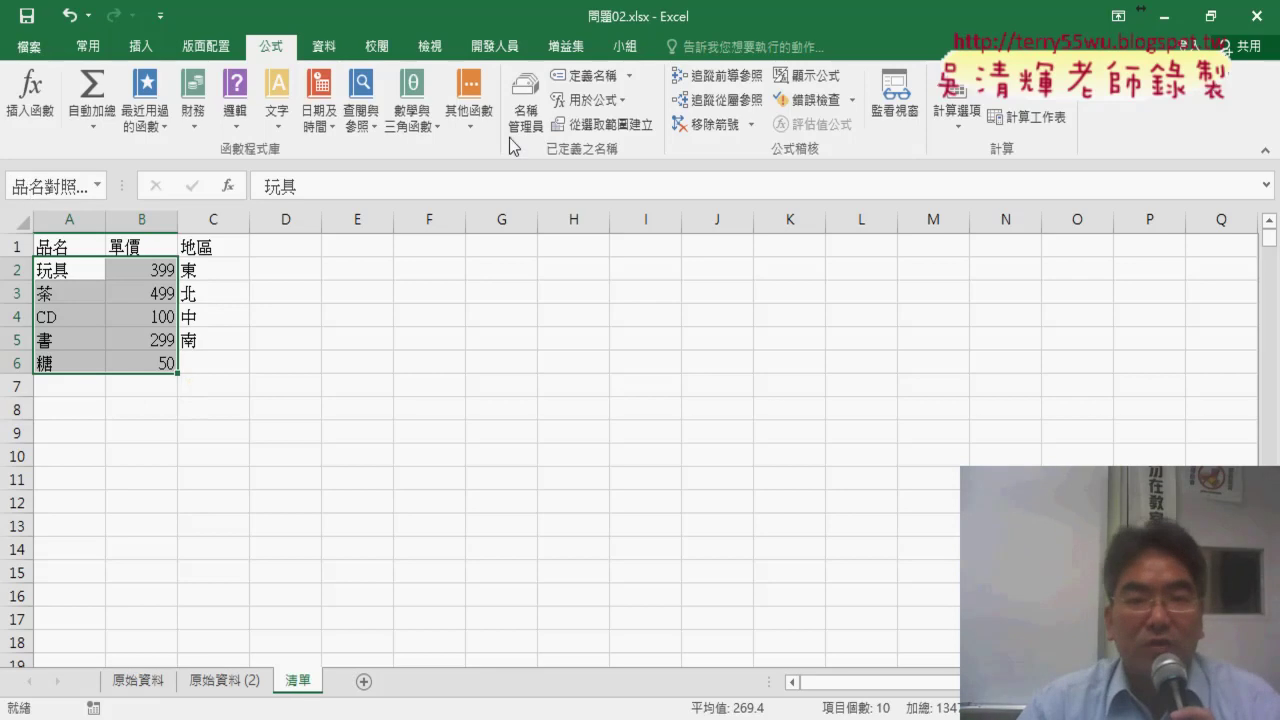
Verify in Name Manager that 品名對照表 refers to =清單!$A$2:$B$6, then return to 原始資料 (2)
{"action": "left_click", "coordinate": [516, 120]}
{"action": "left_click", "coordinate": [485, 287]}
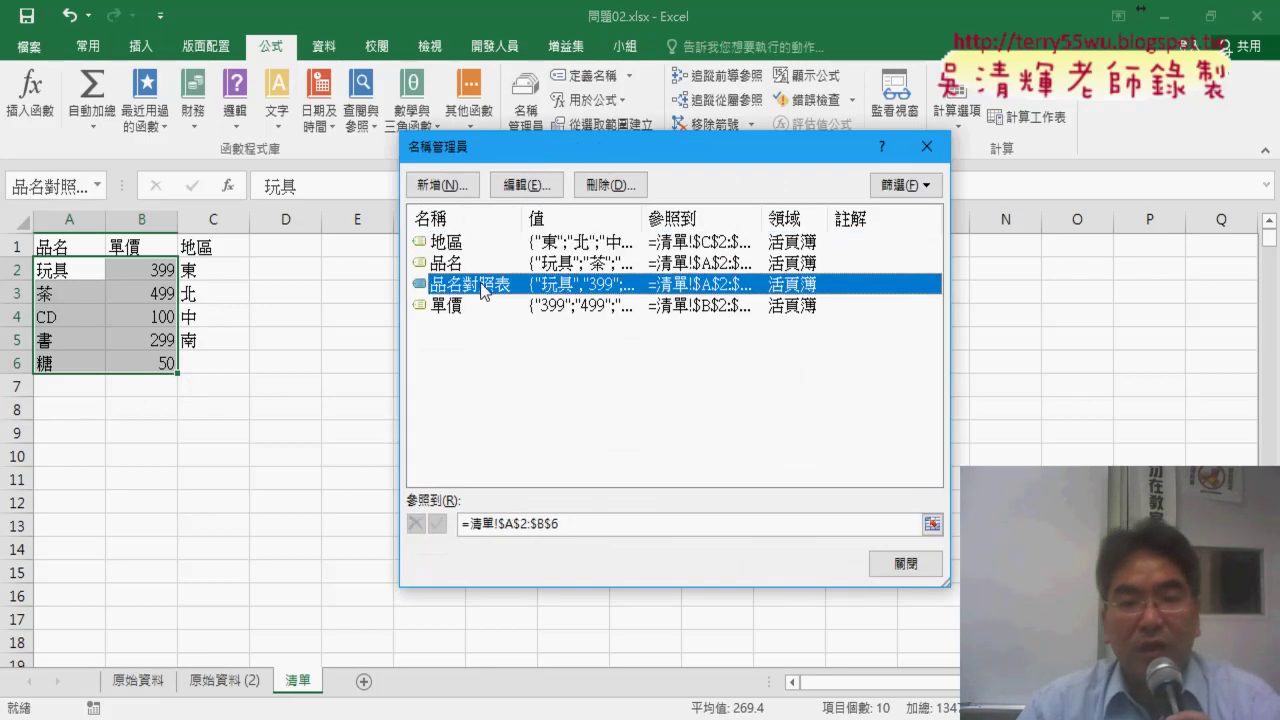
{"action": "left_click", "coordinate": [578, 524]}
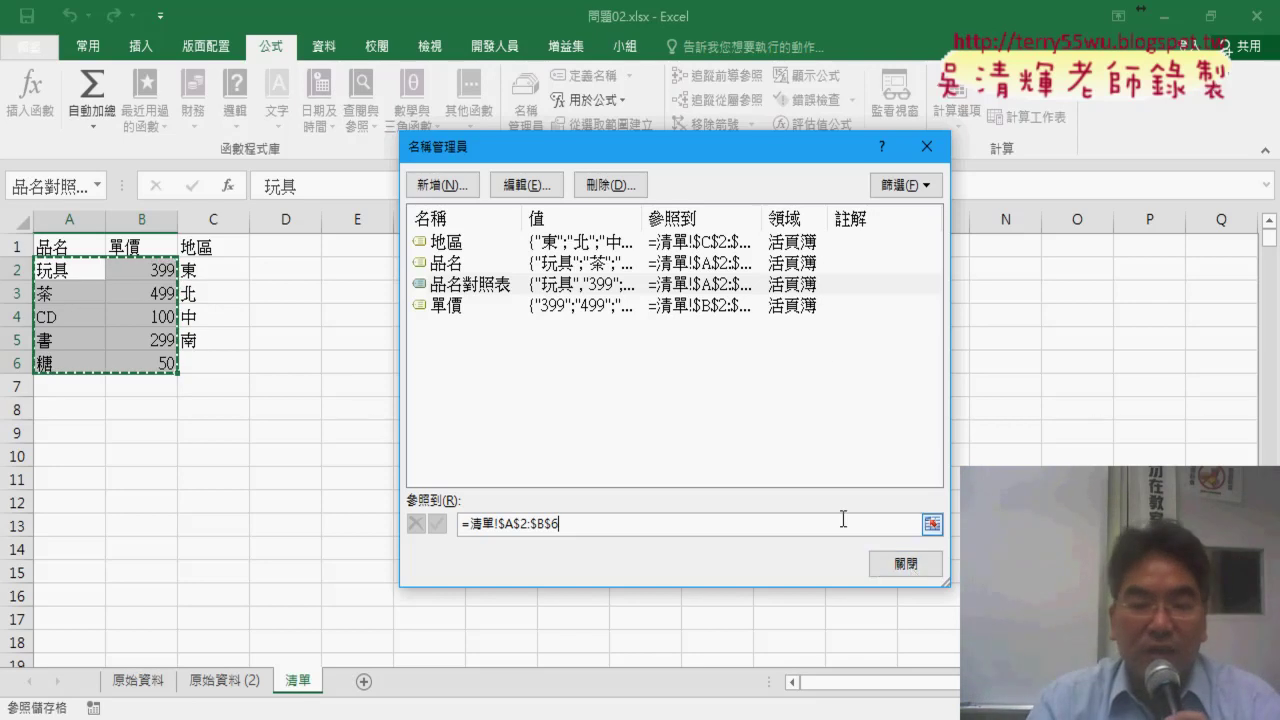
{"action": "left_click", "coordinate": [905, 565]}
{"action": "left_click", "coordinate": [220, 681]}
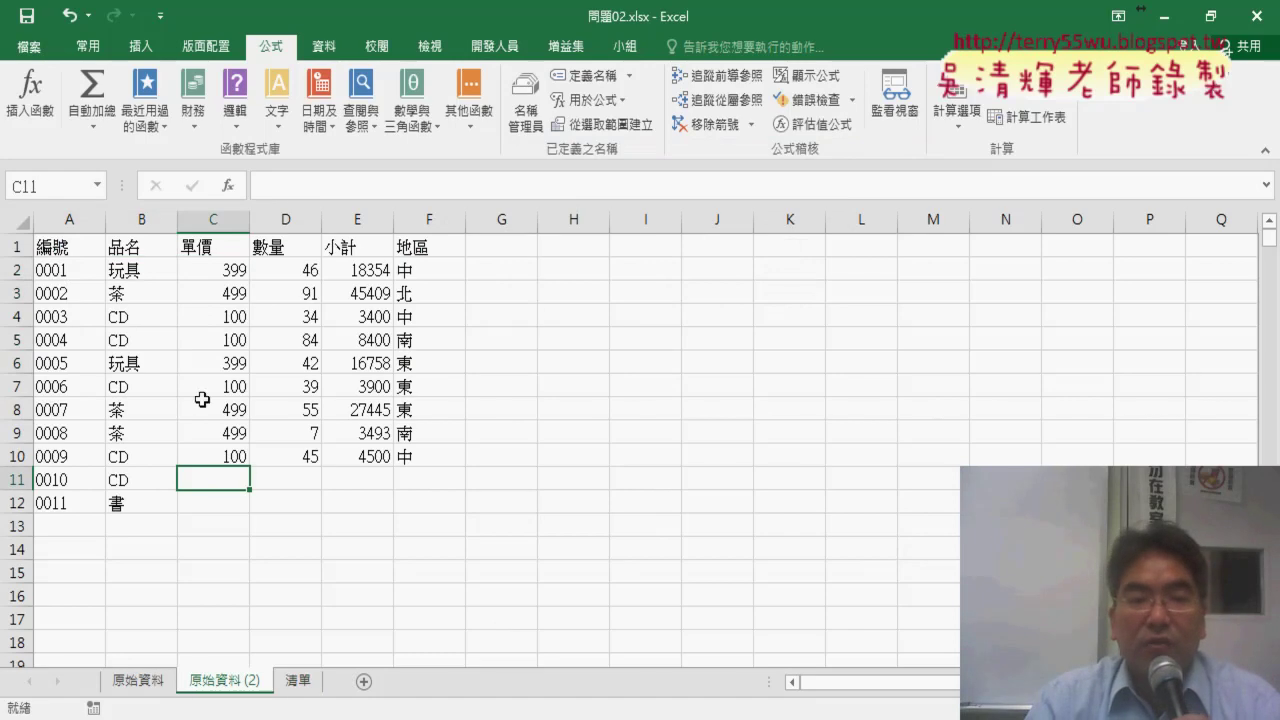
Insert a VLOOKUP function into C11 from the Lookup & Reference category
{"action": "left_click", "coordinate": [228, 186]}
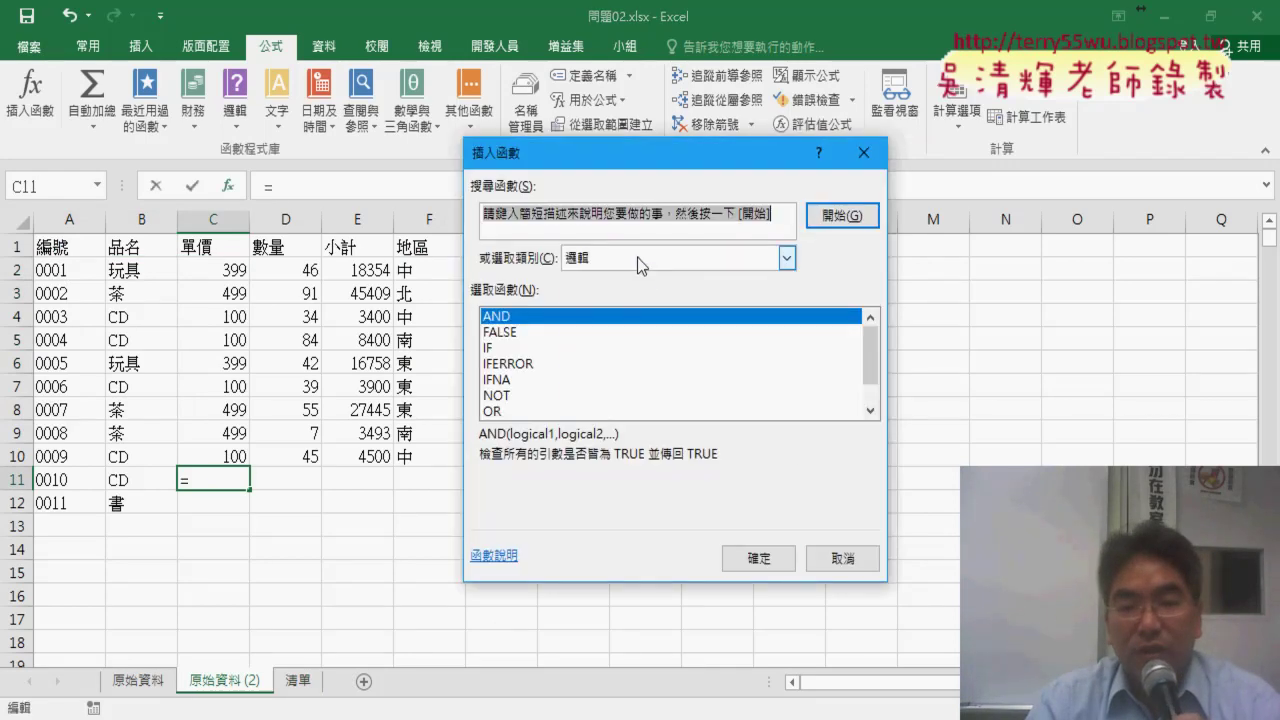
{"action": "left_click", "coordinate": [637, 257]}
{"action": "left_click", "coordinate": [630, 343]}
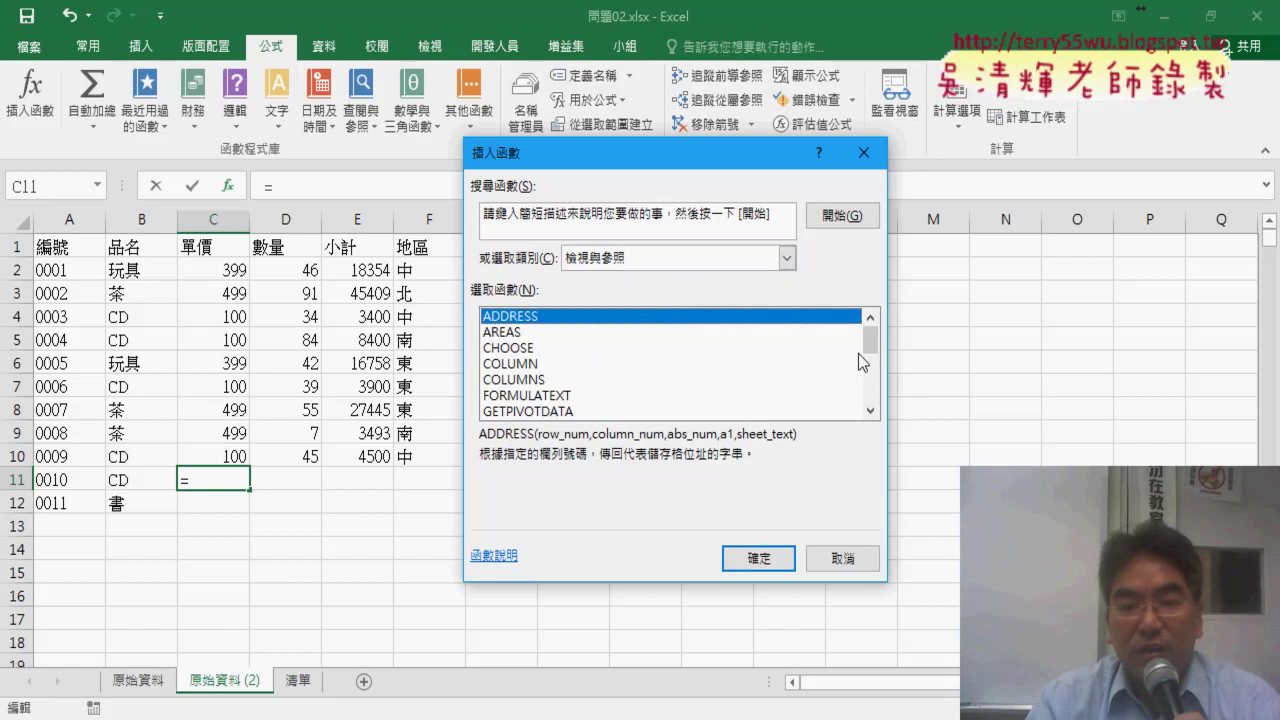
{"action": "left_click_drag", "start_coordinate": [869, 345], "coordinate": [877, 401]}
{"action": "double_click", "coordinate": [540, 411]}
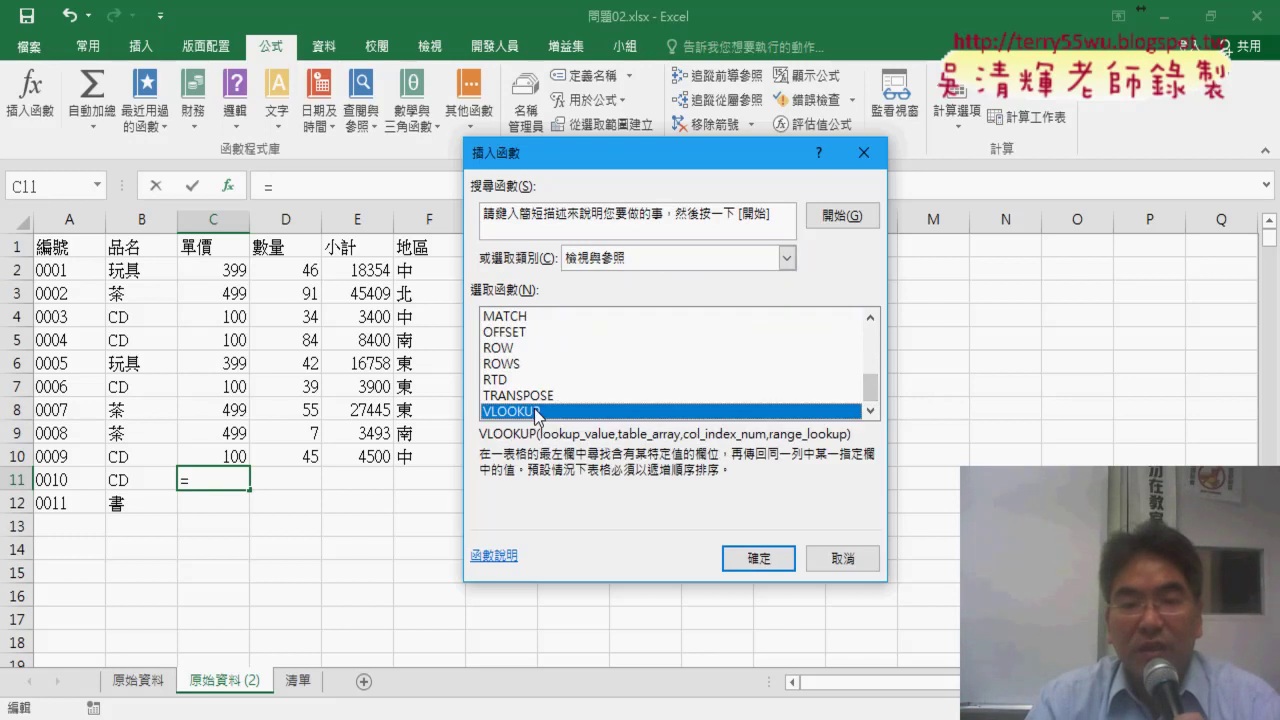
{"action": "left_click_drag", "start_coordinate": [622, 180], "coordinate": [763, 180]}
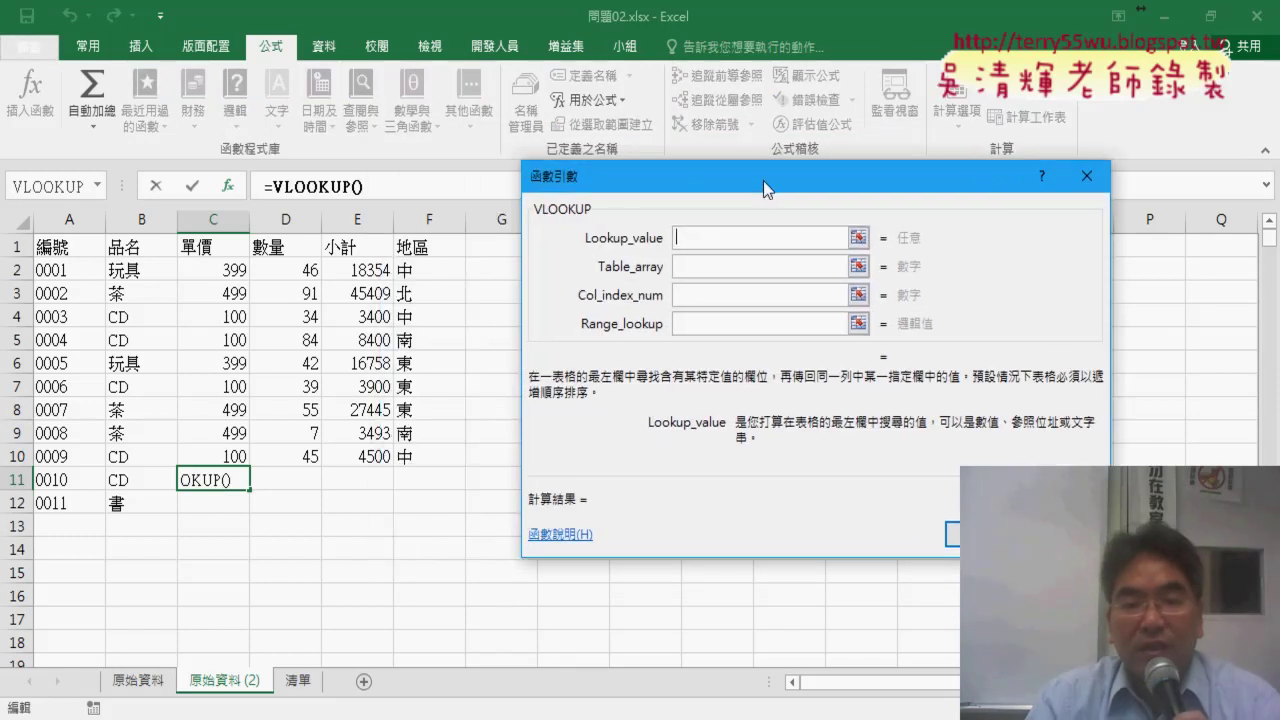
Set VLOOKUP arguments B11, 品名對照表, 2 and 0, showing unit price 100
{"action": "left_click", "coordinate": [135, 482]}
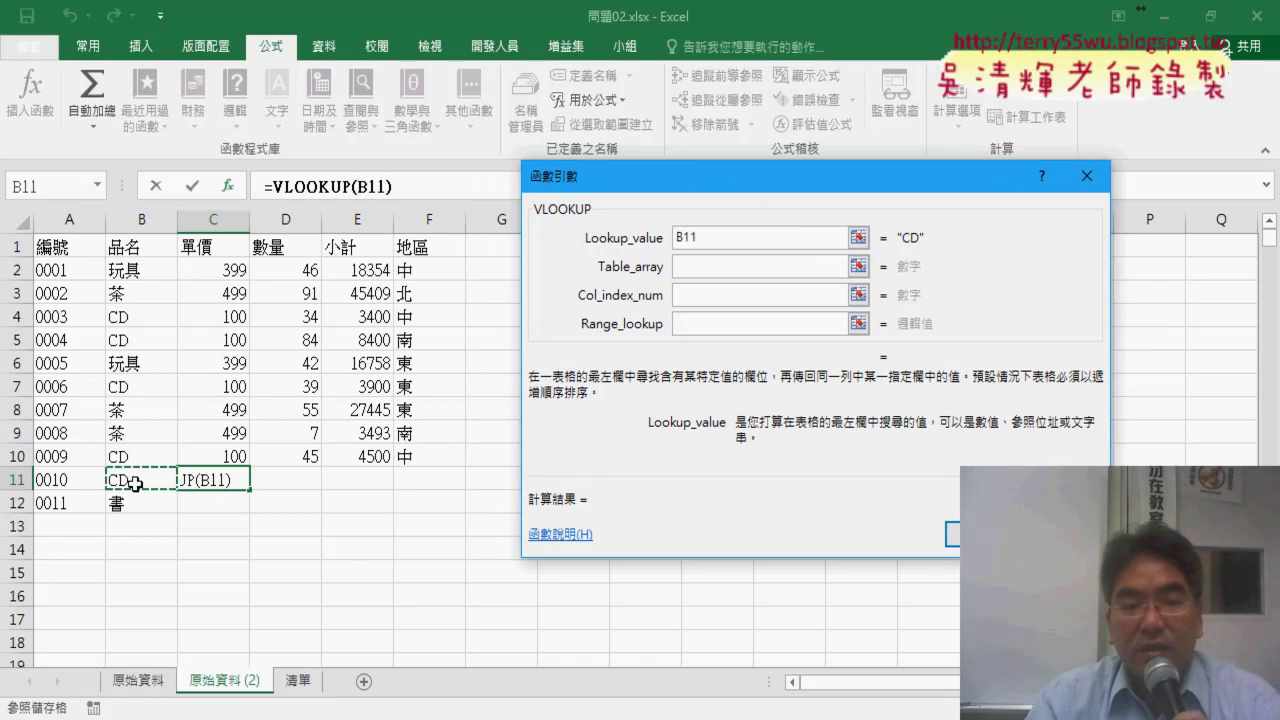
{"action": "left_click", "coordinate": [712, 266]}
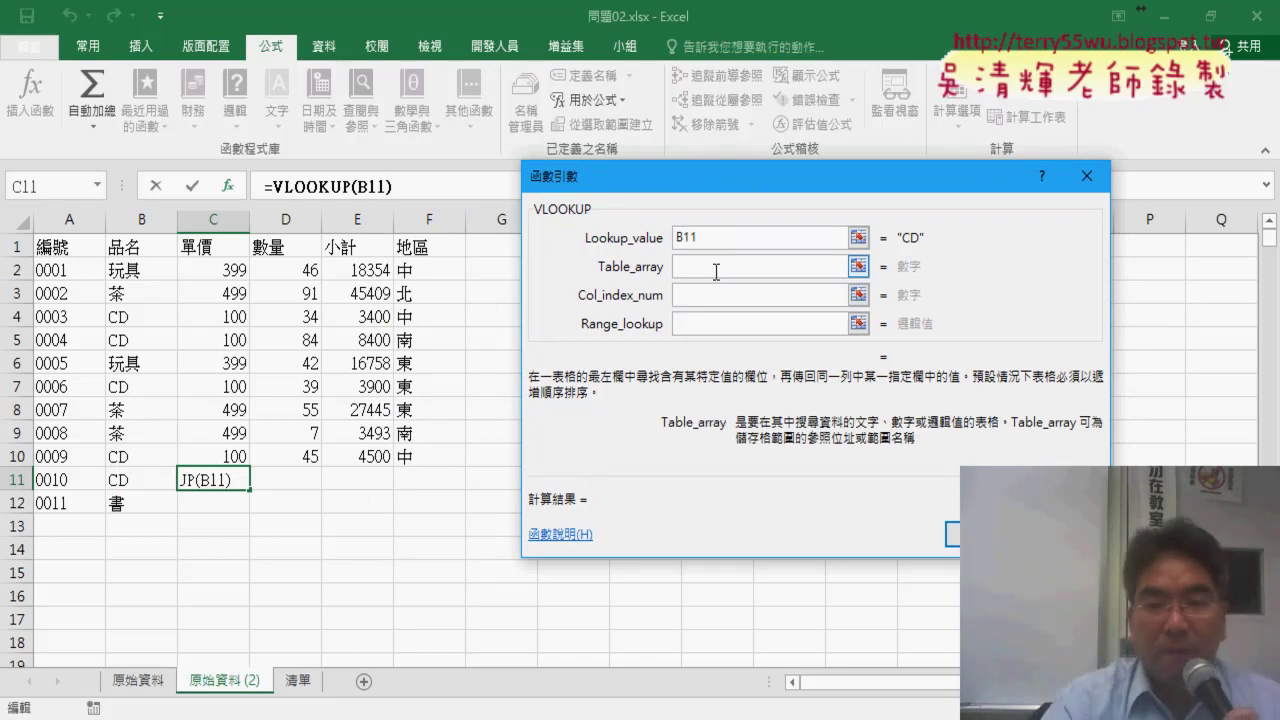
{"action": "key", "text": "F3"}
{"action": "double_click", "coordinate": [611, 338]}
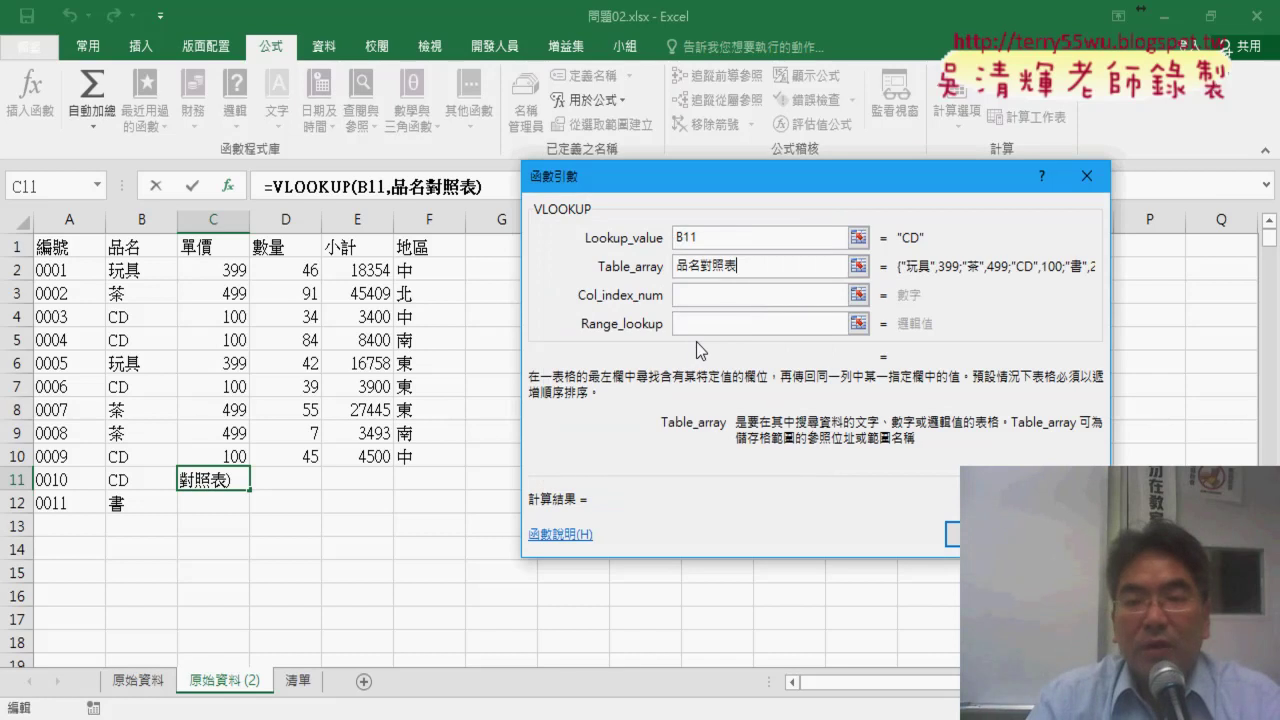
{"action": "left_click", "coordinate": [704, 297]}
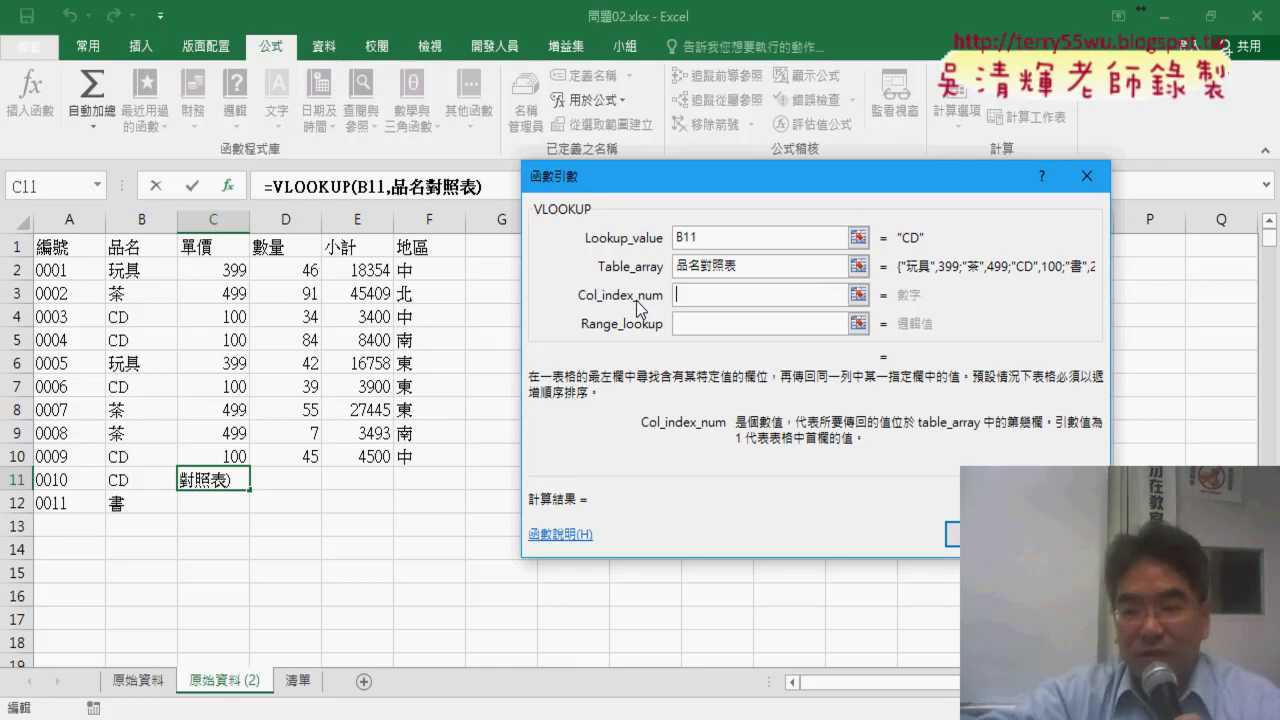
{"action": "type", "text": "2"}
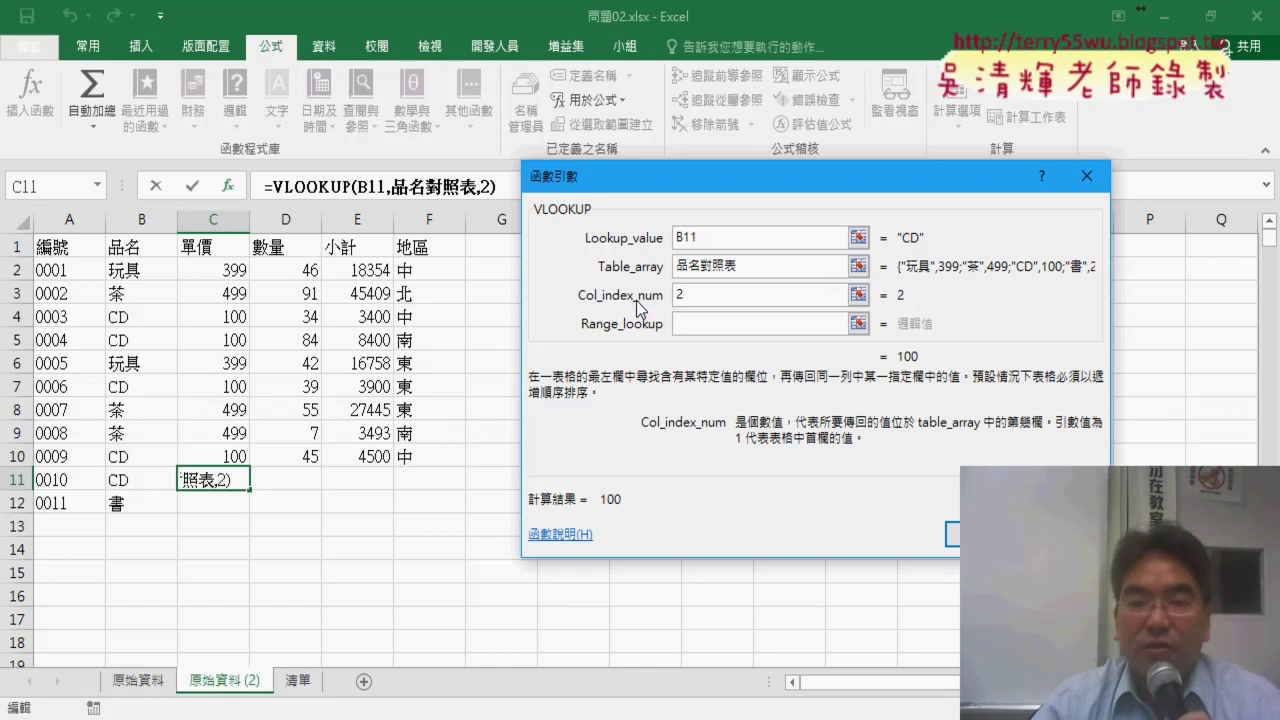
{"action": "left_click", "coordinate": [717, 324]}
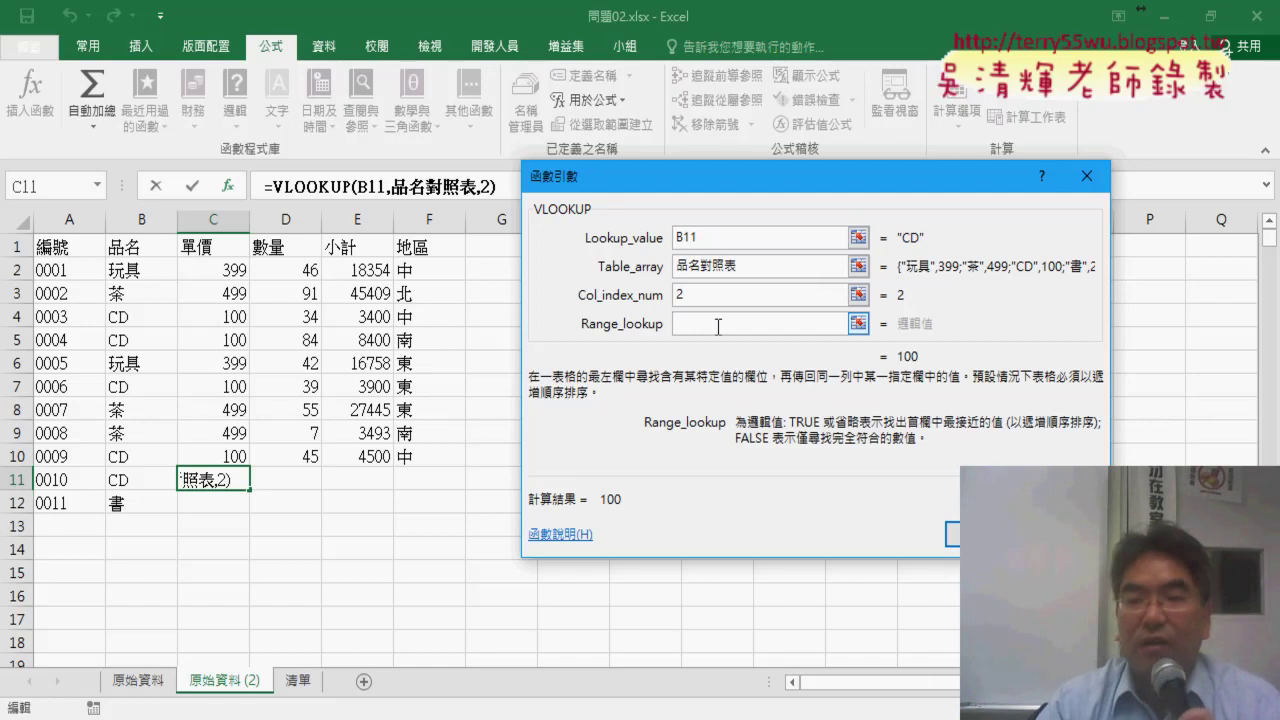
{"action": "type", "text": "0"}
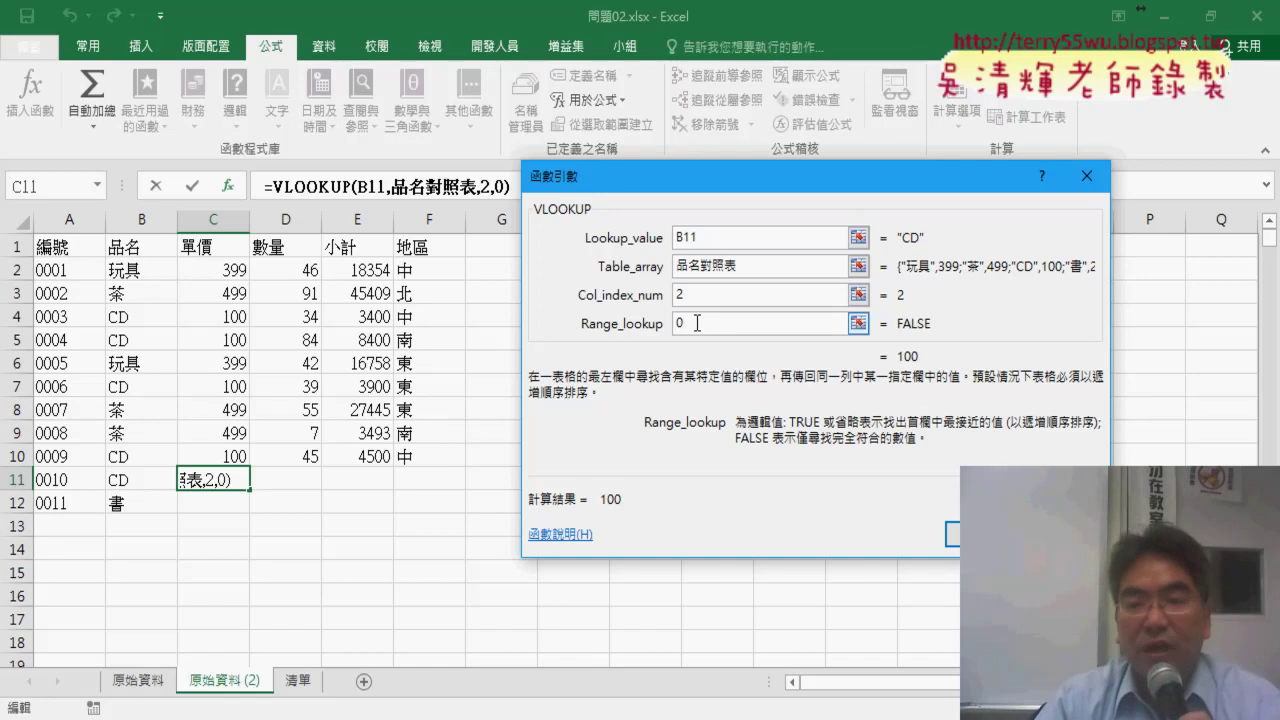
{"action": "key", "text": "Return"}
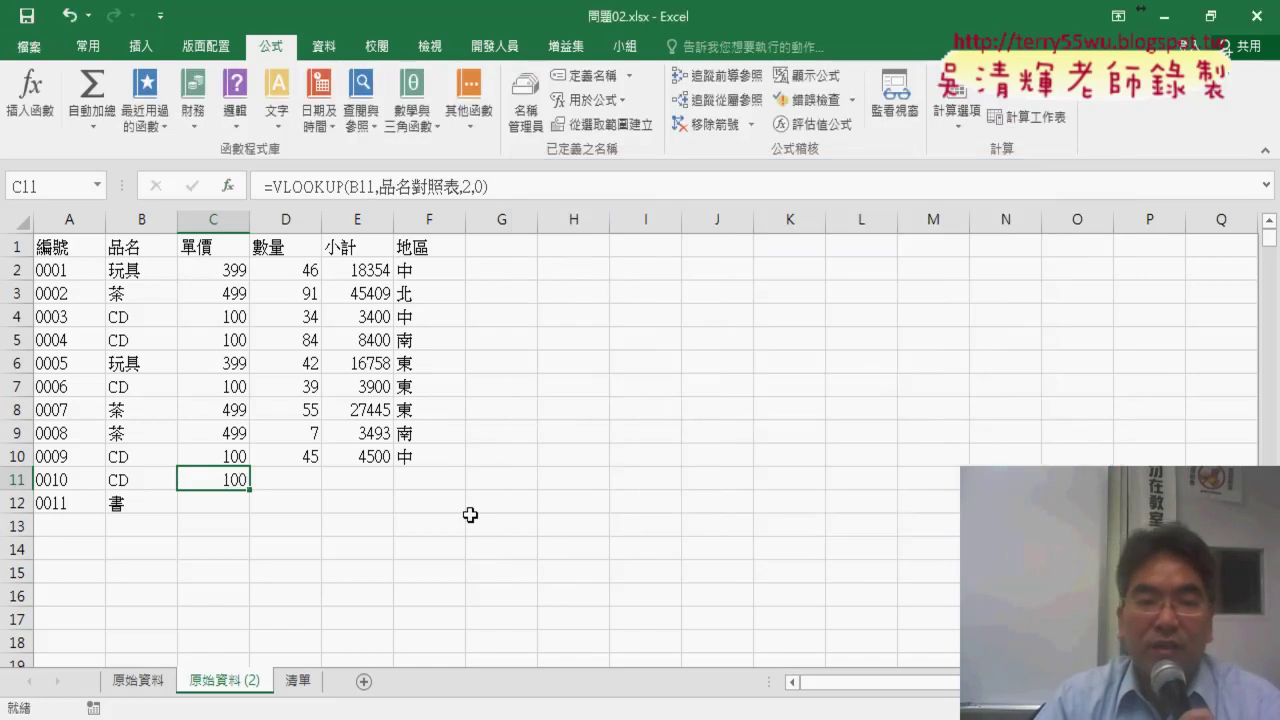
Copy C11's price lookup to C12, clear B11, and select the VLOOKUP text in C11's formula
{"action": "left_click_drag", "start_coordinate": [248, 493], "coordinate": [246, 512]}
{"action": "left_click", "coordinate": [160, 480]}
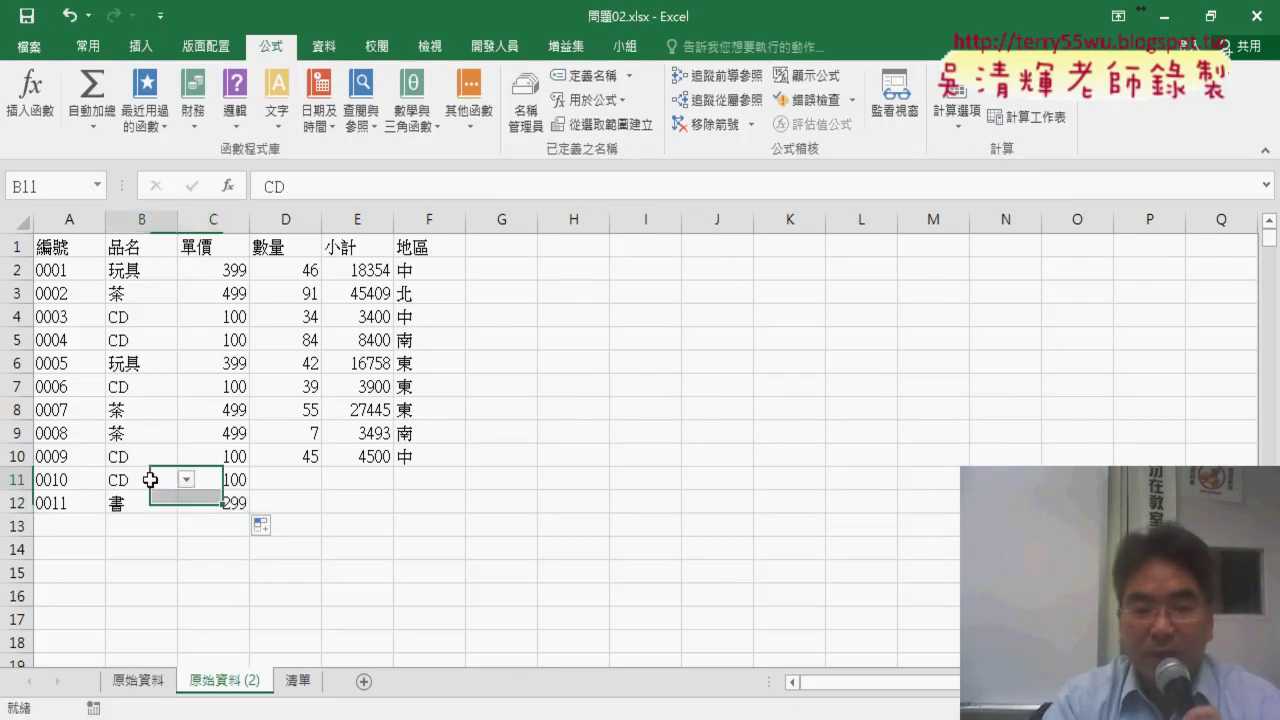
{"action": "key", "text": "Delete"}
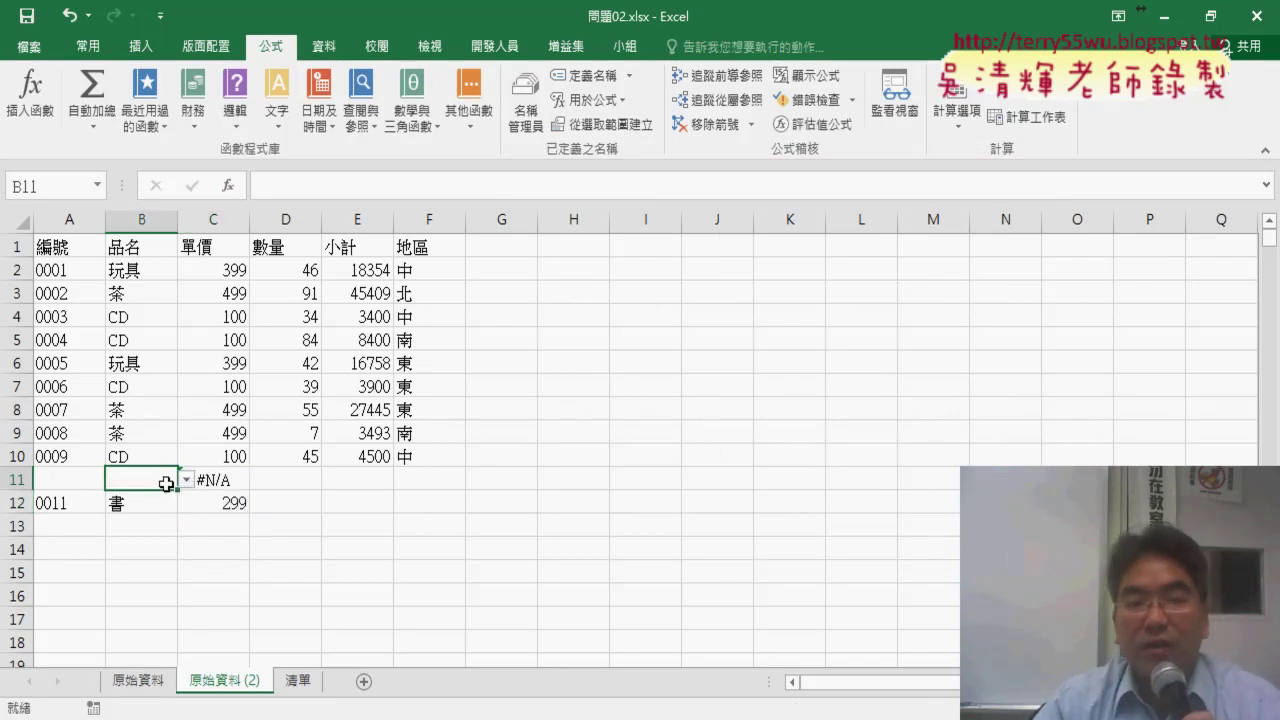
{"action": "left_click", "coordinate": [236, 480]}
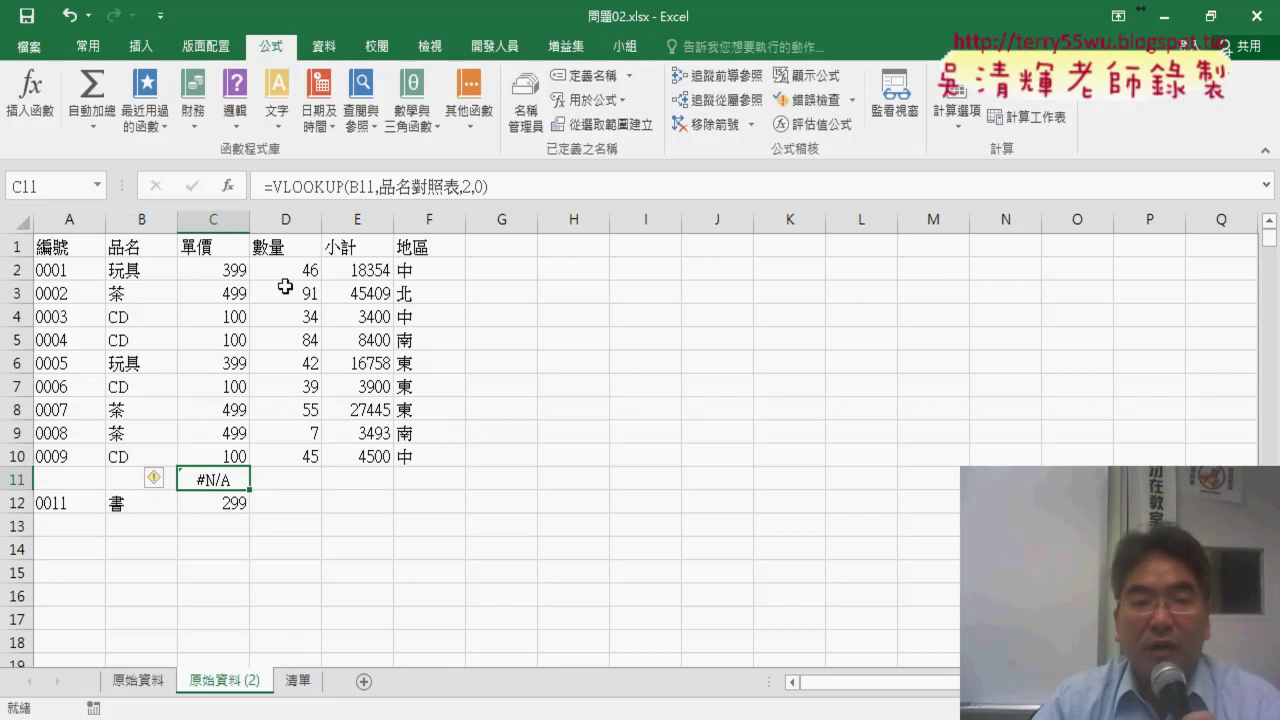
{"action": "left_click_drag", "start_coordinate": [276, 192], "coordinate": [522, 186]}
{"action": "key", "text": "ctrl+c"}
Cut the VLOOKUP expression out of C11's formula and start a Logical IF function
{"action": "right_click", "coordinate": [522, 186]}
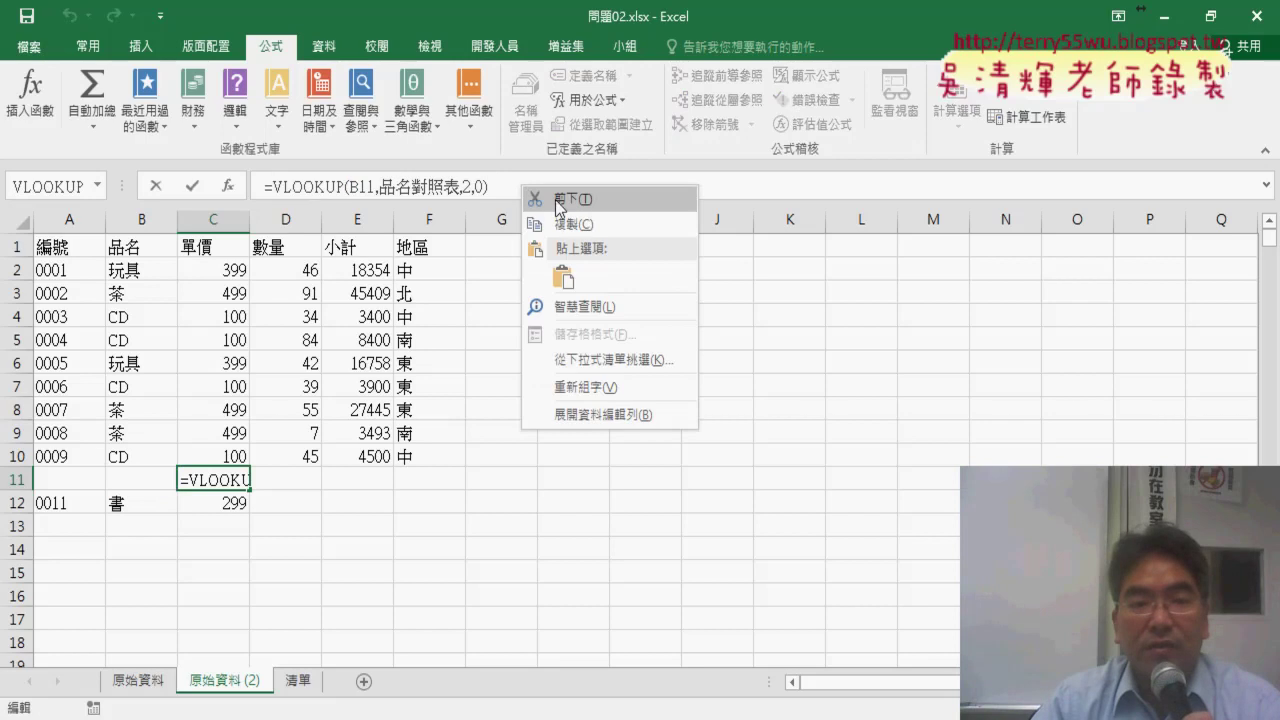
{"action": "left_click", "coordinate": [556, 197]}
{"action": "left_click", "coordinate": [228, 186]}
{"action": "left_click", "coordinate": [799, 257]}
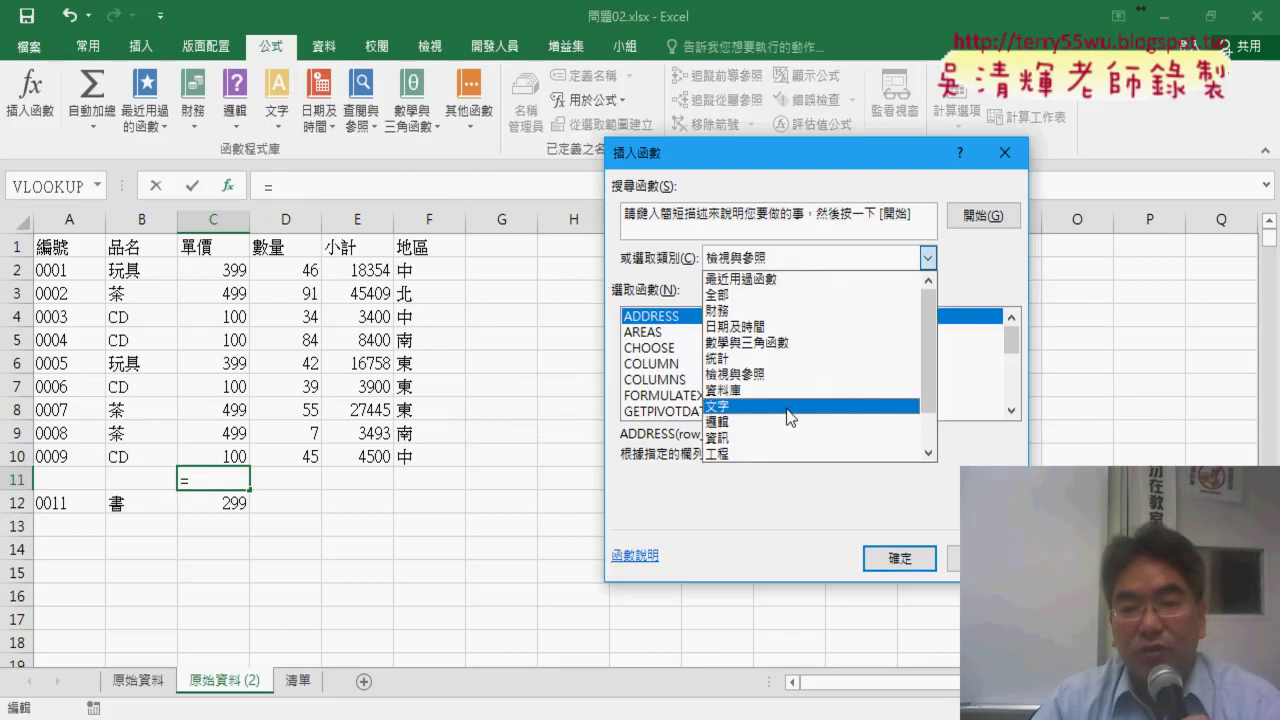
{"action": "left_click", "coordinate": [746, 386]}
{"action": "double_click", "coordinate": [658, 349]}
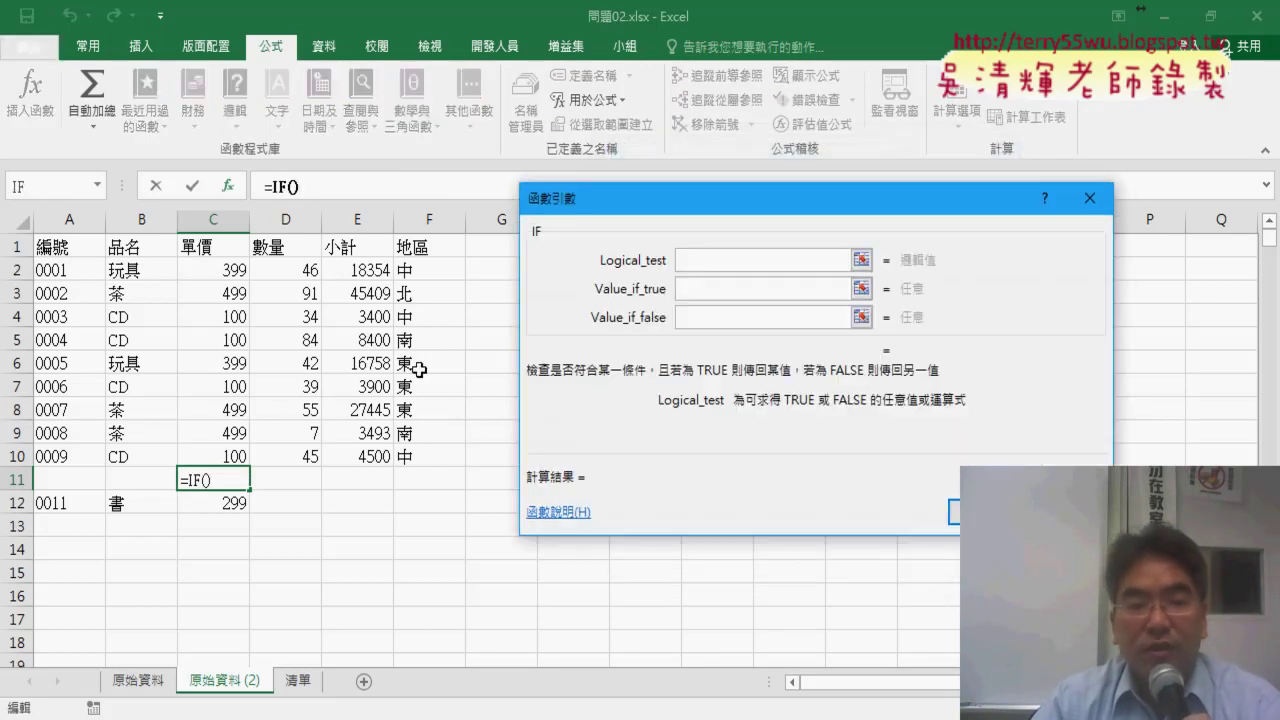
Complete =IF(B11="","",VLOOKUP(B11,品名對照表,2,0)) in C11 and fill it down to C20
{"action": "left_click", "coordinate": [147, 482]}
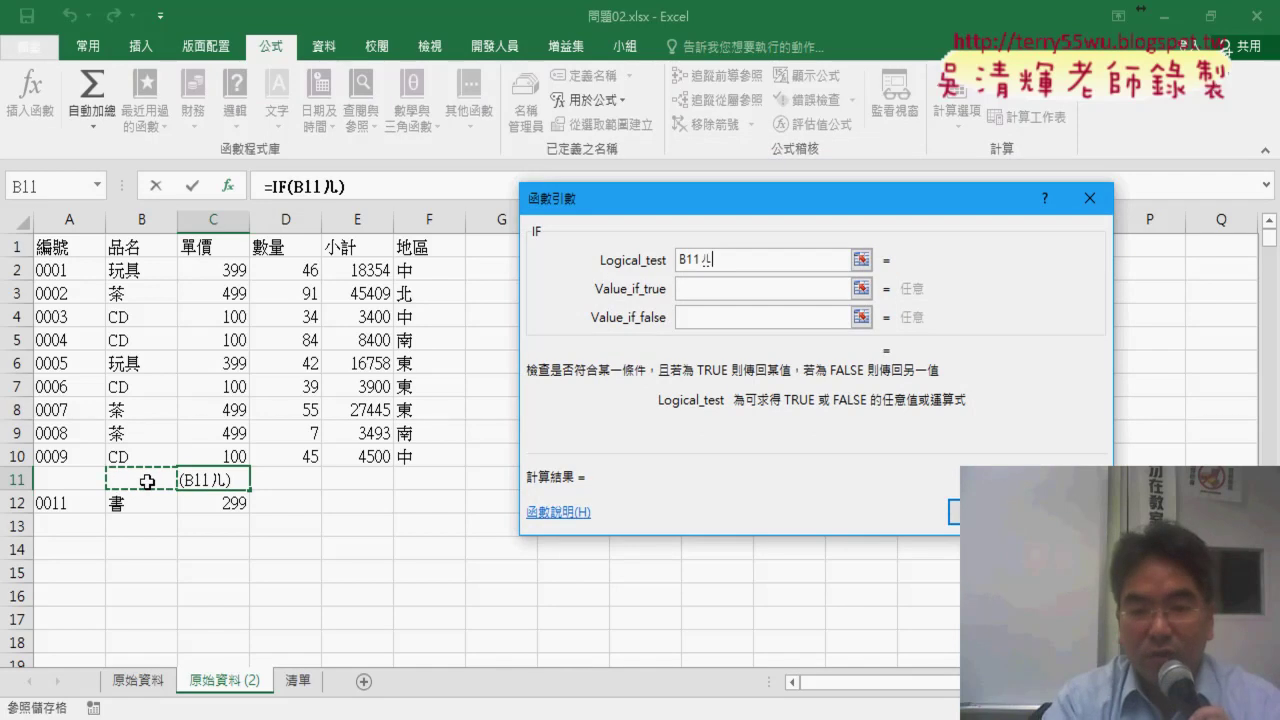
{"action": "type", "text": "=\"\""}
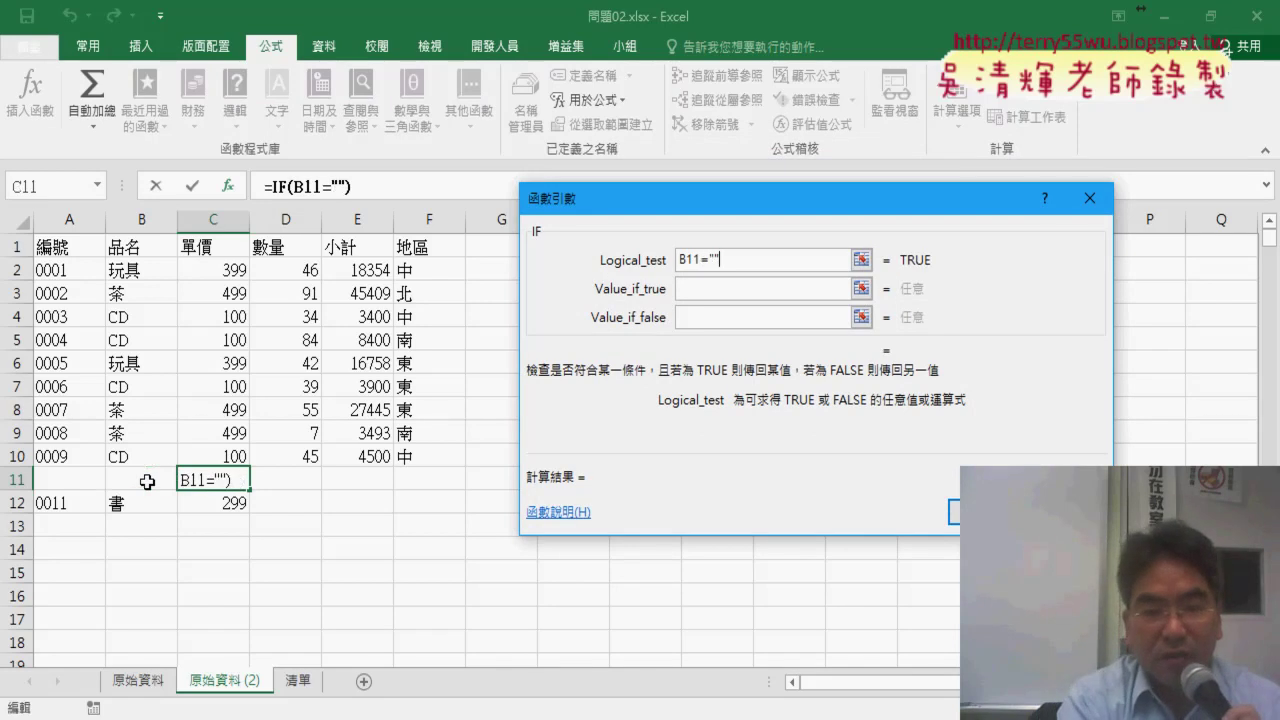
{"action": "key", "text": "Tab"}
{"action": "type", "text": "\"\""}
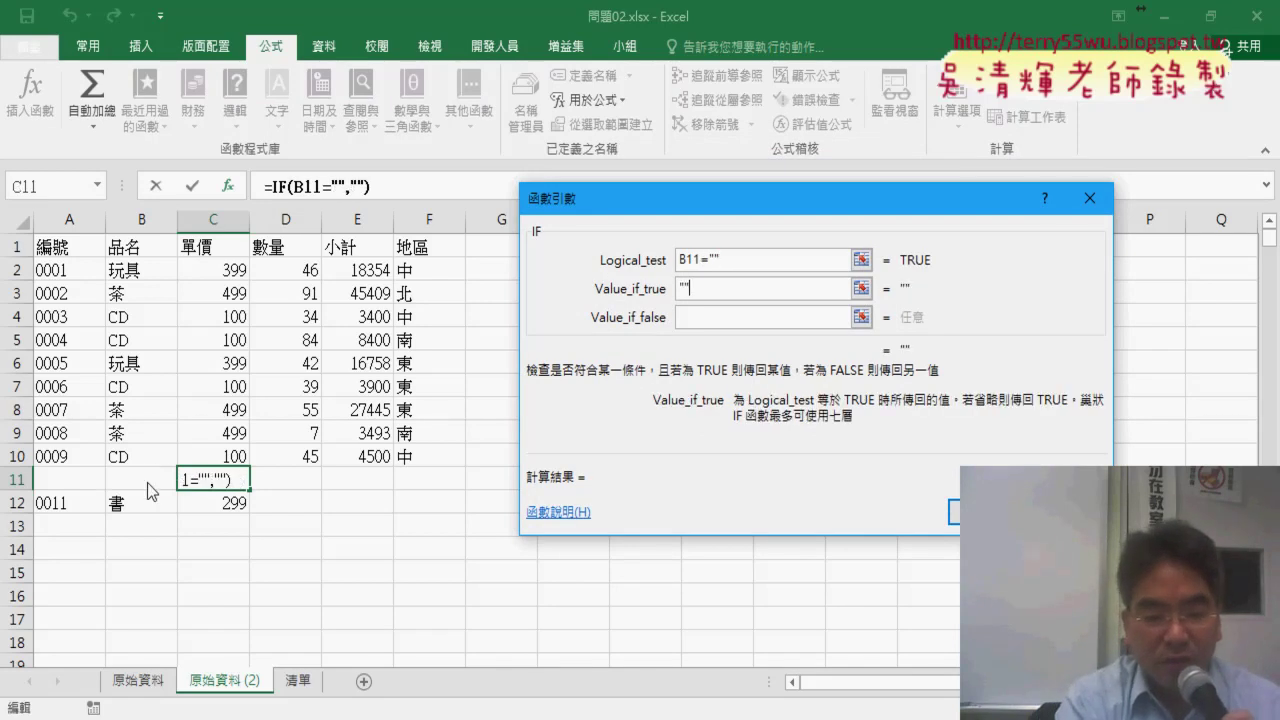
{"action": "key", "text": "Tab"}
{"action": "key", "text": "ctrl+v"}
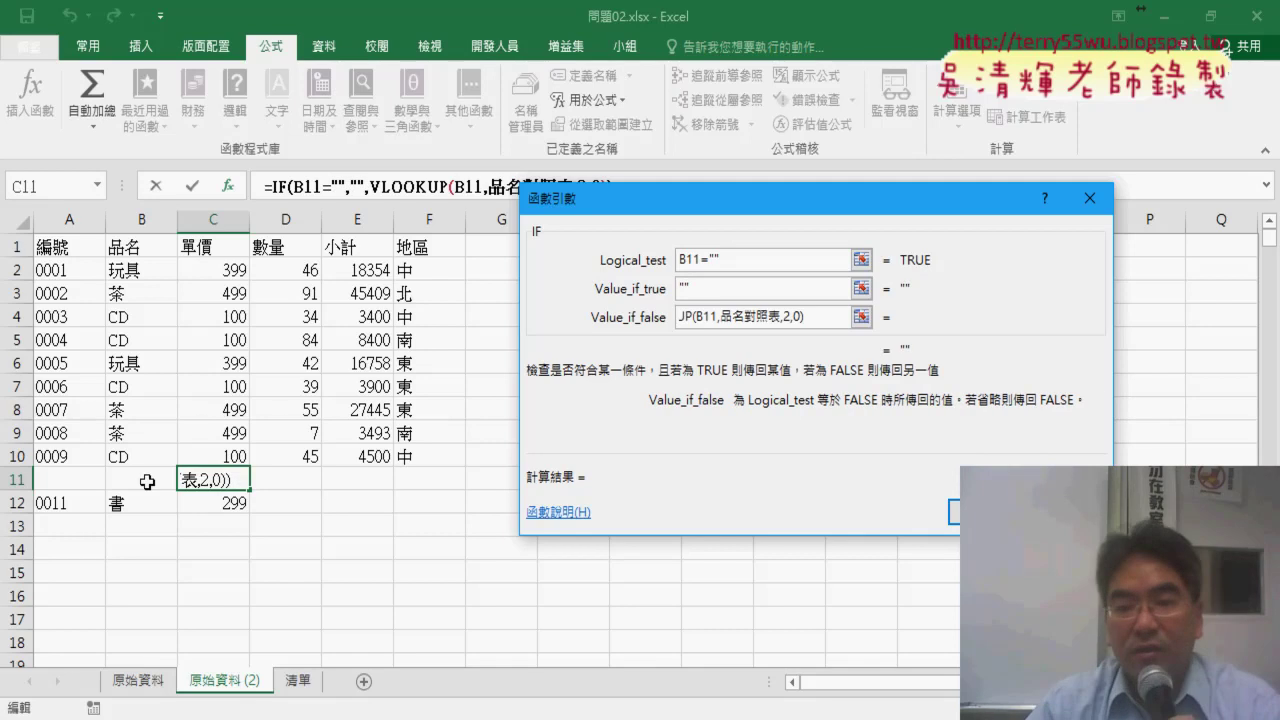
{"action": "left_click_drag", "start_coordinate": [831, 327], "coordinate": [597, 345]}
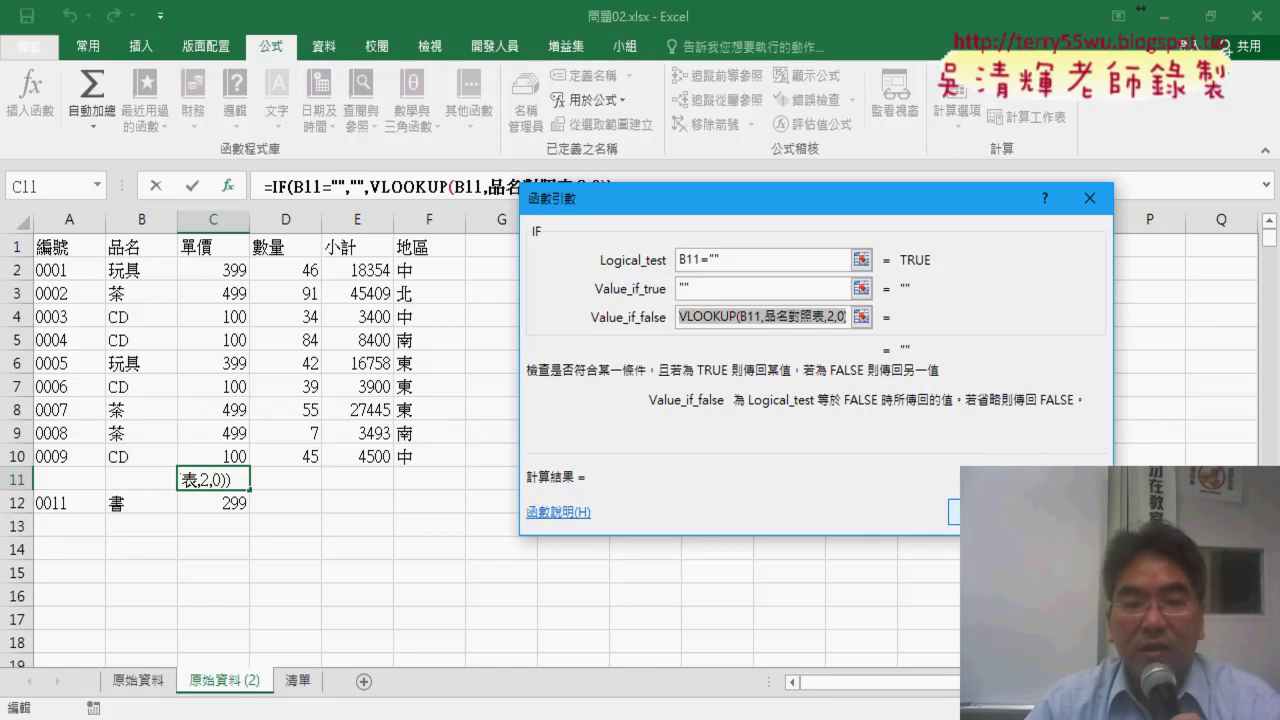
{"action": "left_click", "coordinate": [980, 512]}
{"action": "left_click_drag", "start_coordinate": [249, 489], "coordinate": [242, 628]}
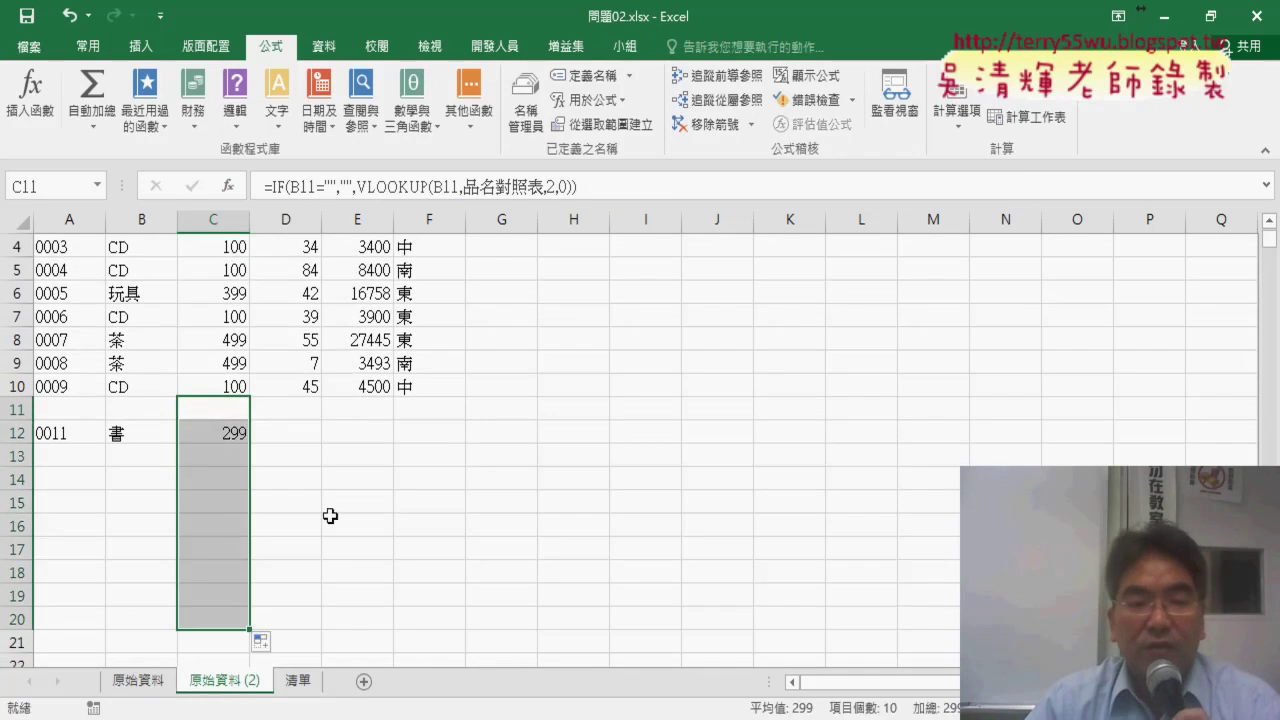
Choose CD, 糖, CD, CD for rows 11–14 and check A14's serial formula
{"action": "left_click", "coordinate": [139, 415]}
{"action": "left_click", "coordinate": [186, 410]}
{"action": "left_click", "coordinate": [169, 463]}
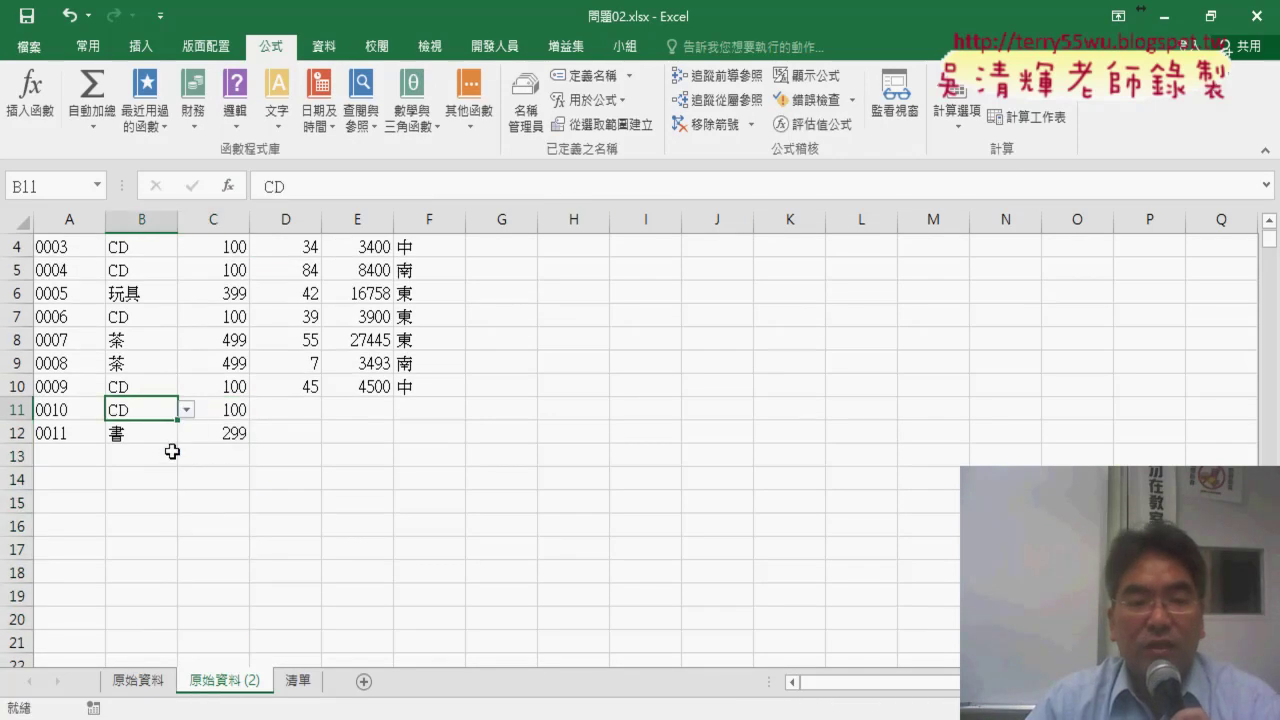
{"action": "left_click", "coordinate": [150, 434]}
{"action": "left_click", "coordinate": [186, 434]}
{"action": "left_click", "coordinate": [176, 515]}
{"action": "left_click", "coordinate": [150, 456]}
{"action": "left_click", "coordinate": [186, 456]}
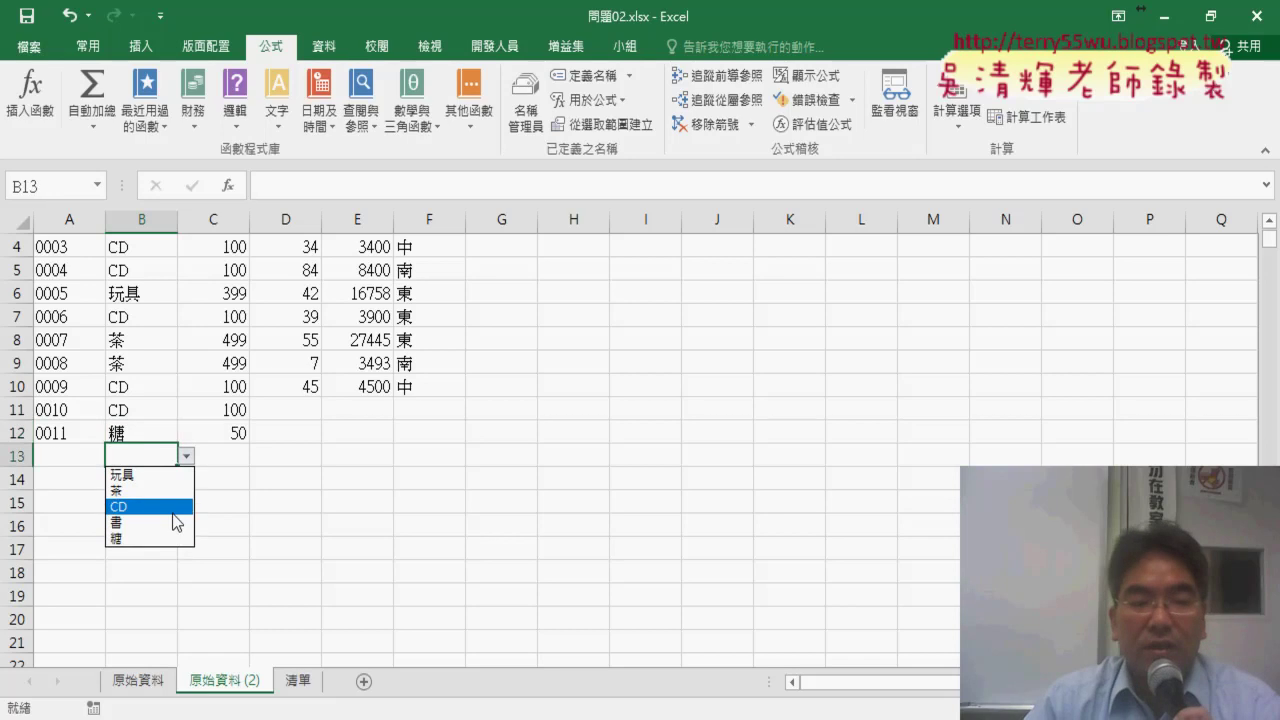
{"action": "left_click", "coordinate": [174, 515]}
{"action": "left_click", "coordinate": [150, 479]}
{"action": "left_click", "coordinate": [186, 479]}
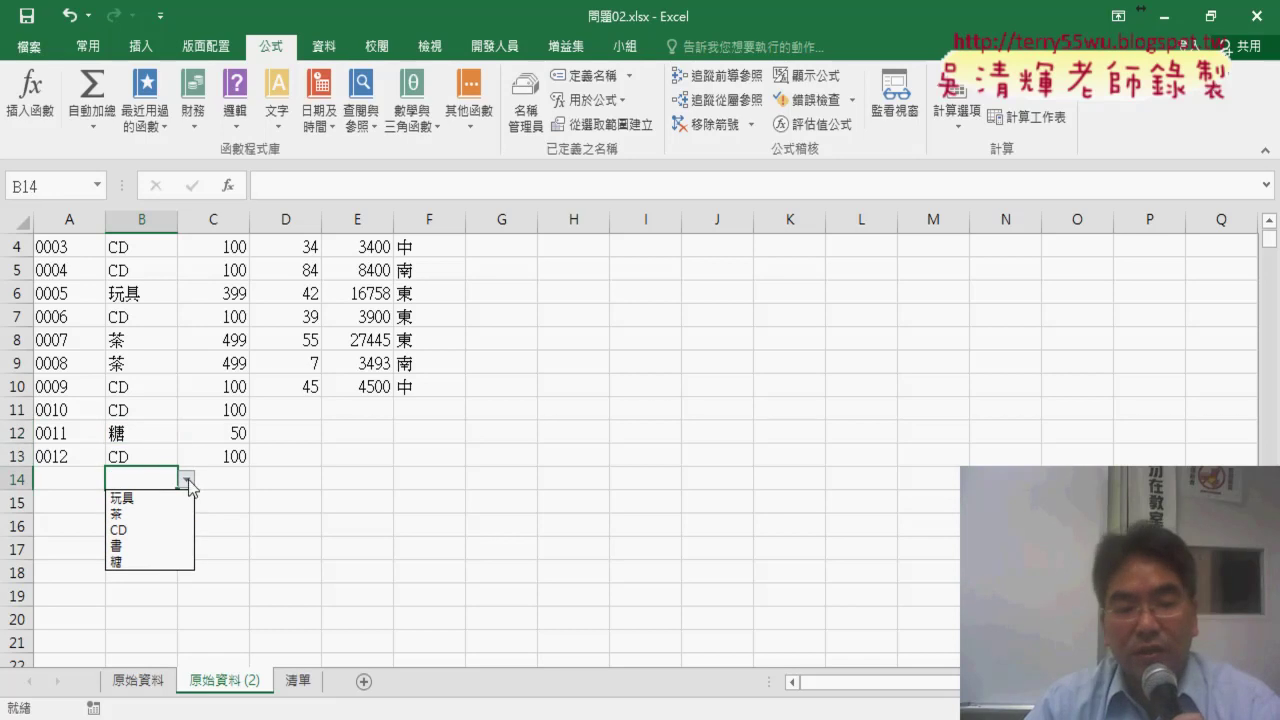
{"action": "left_click", "coordinate": [160, 530]}
{"action": "left_click", "coordinate": [68, 479]}
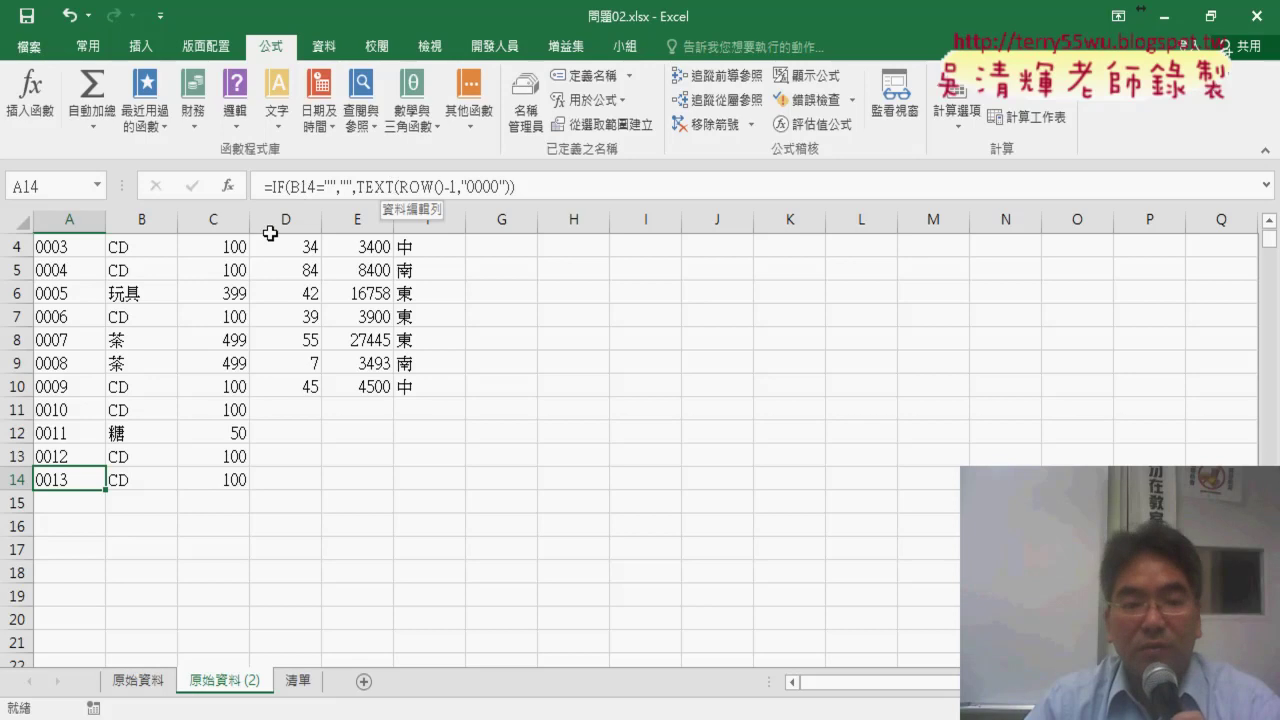
Choose 書, 茶, 茶, 玩具 as the products for rows 15–18
{"action": "left_click", "coordinate": [138, 503]}
{"action": "left_click", "coordinate": [186, 503]}
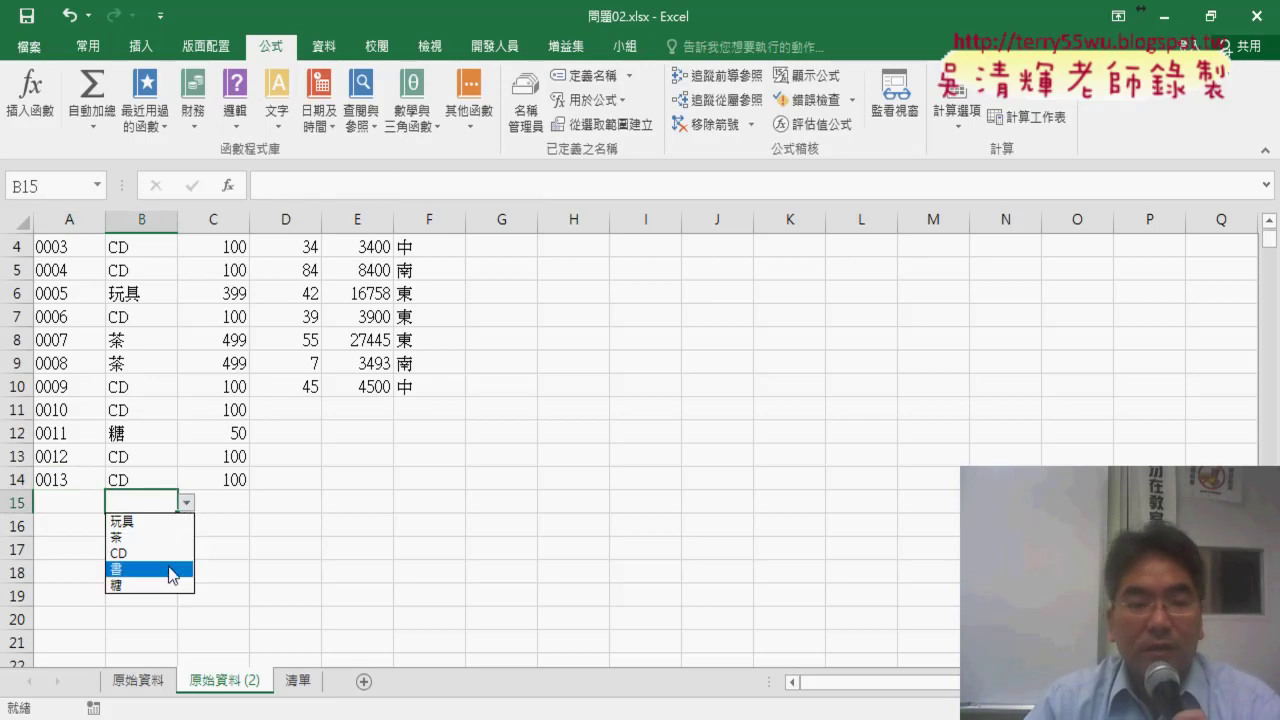
{"action": "left_click", "coordinate": [172, 569]}
{"action": "left_click", "coordinate": [160, 526]}
{"action": "left_click", "coordinate": [186, 526]}
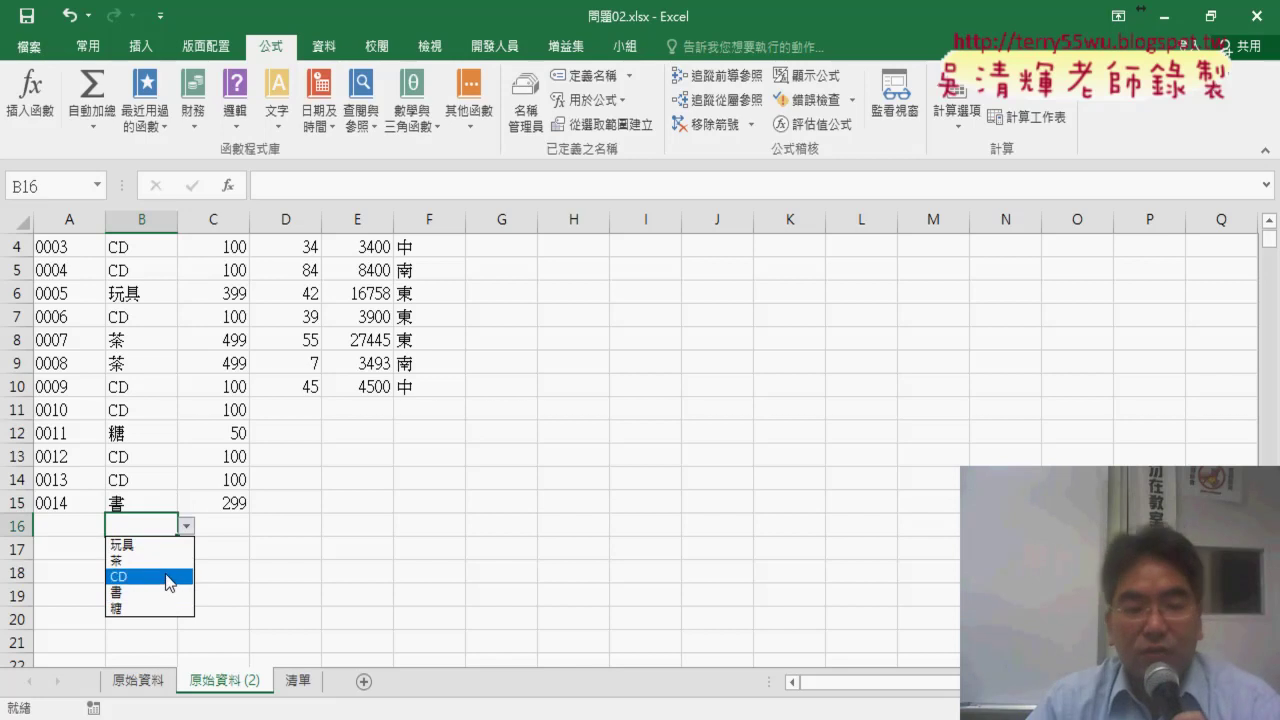
{"action": "left_click", "coordinate": [166, 560]}
{"action": "left_click", "coordinate": [150, 549]}
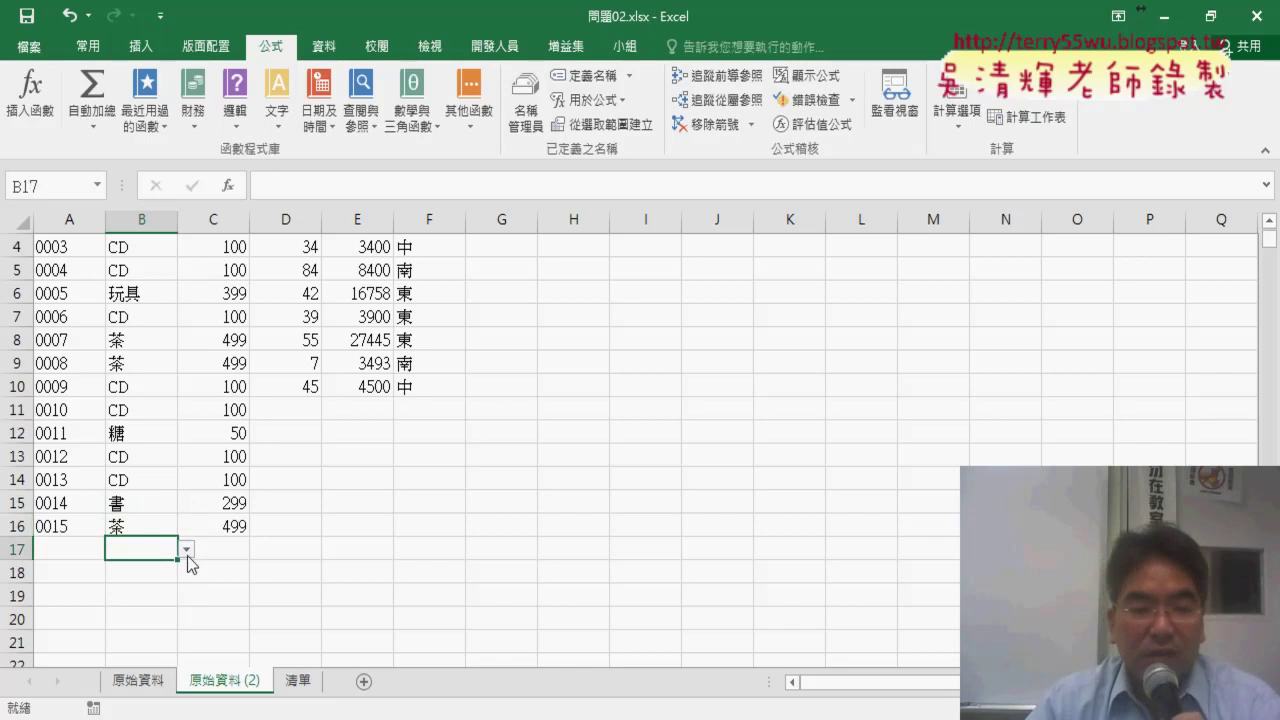
{"action": "left_click", "coordinate": [186, 549]}
{"action": "left_click", "coordinate": [153, 573]}
{"action": "left_click", "coordinate": [153, 573]}
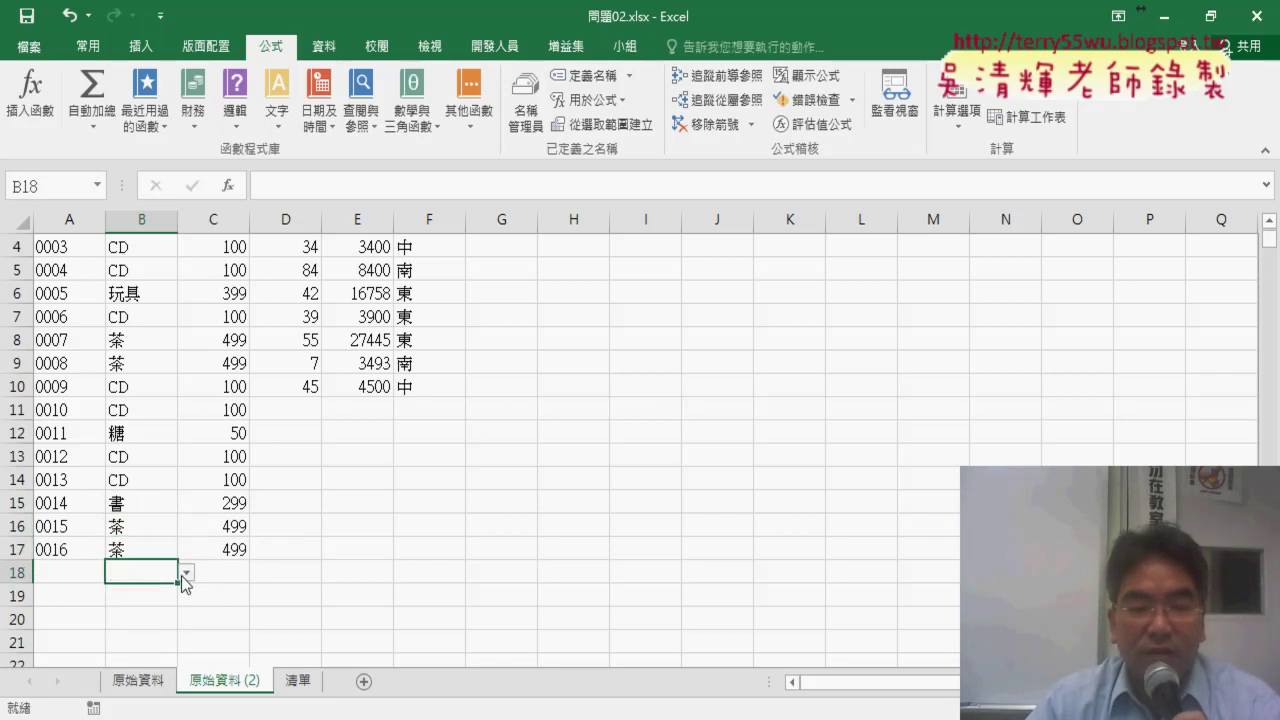
{"action": "left_click", "coordinate": [186, 573]}
{"action": "left_click", "coordinate": [140, 589]}
Choose 玩具, 玩具, 書 as the products for rows 19–21
{"action": "left_click", "coordinate": [140, 595]}
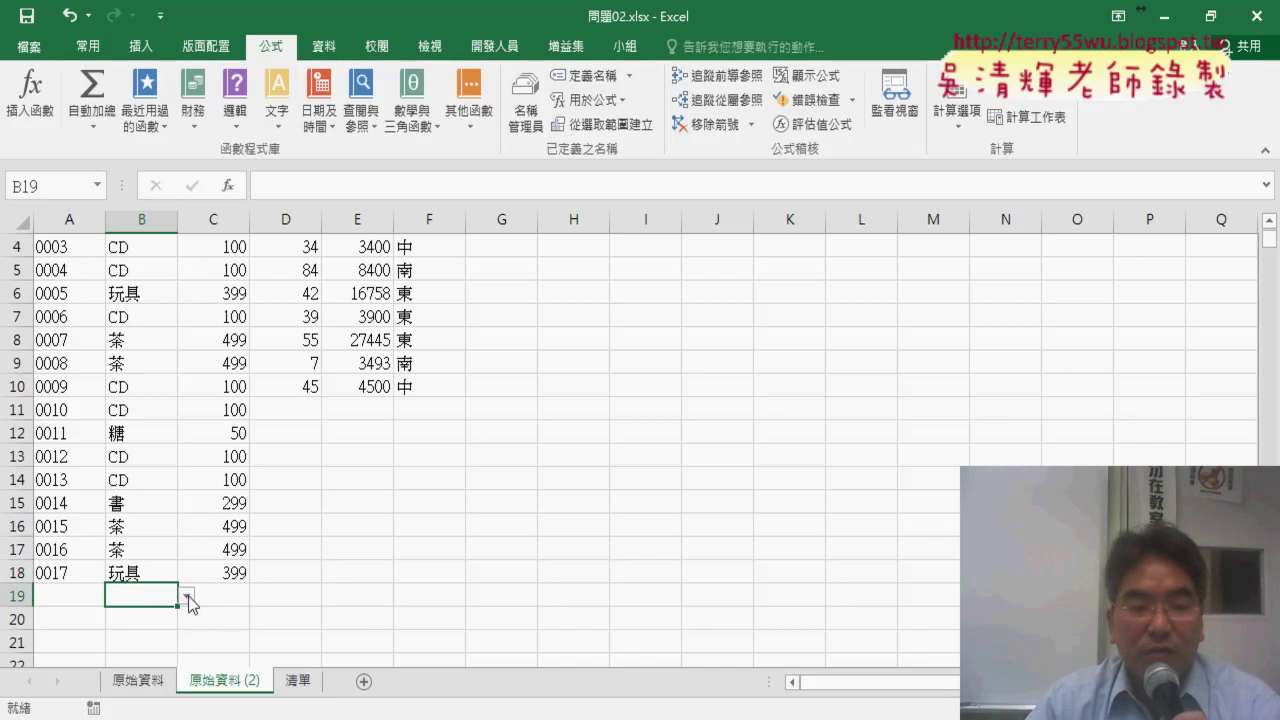
{"action": "left_click", "coordinate": [186, 596]}
{"action": "left_click", "coordinate": [160, 607]}
{"action": "left_click", "coordinate": [164, 618]}
{"action": "left_click", "coordinate": [186, 618]}
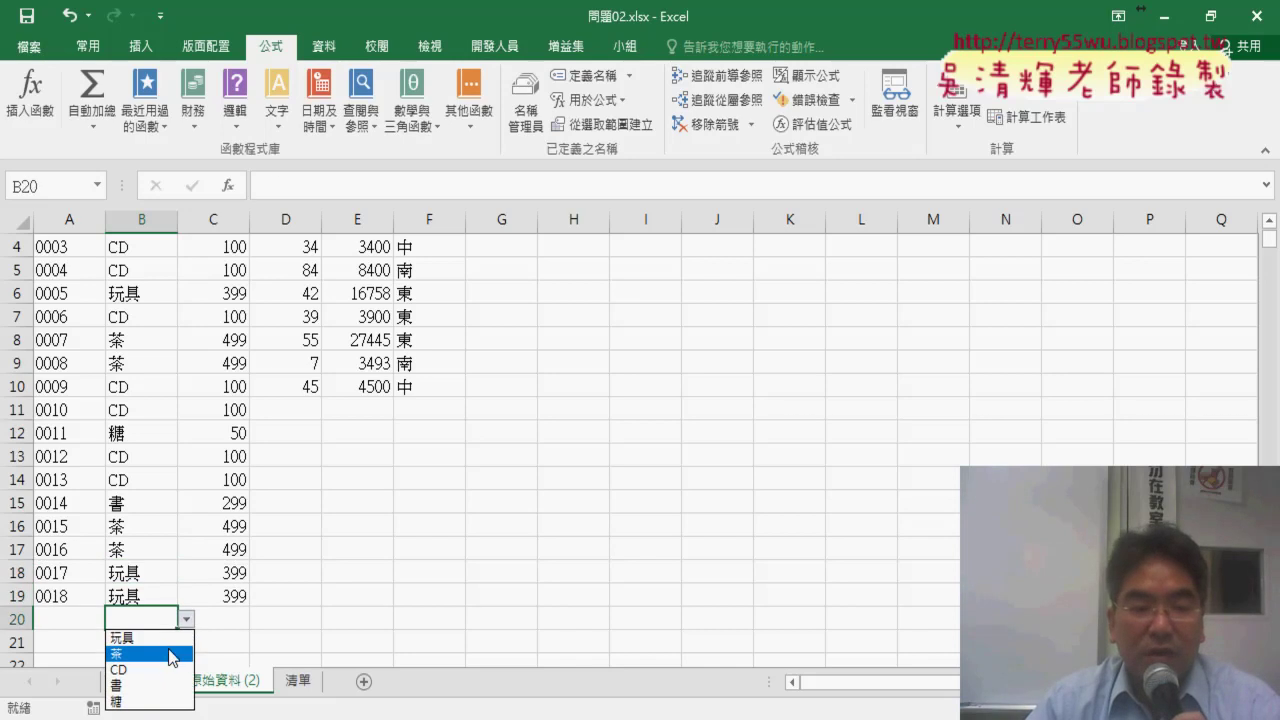
{"action": "left_click", "coordinate": [165, 644]}
{"action": "left_click", "coordinate": [156, 641]}
{"action": "left_click", "coordinate": [184, 643]}
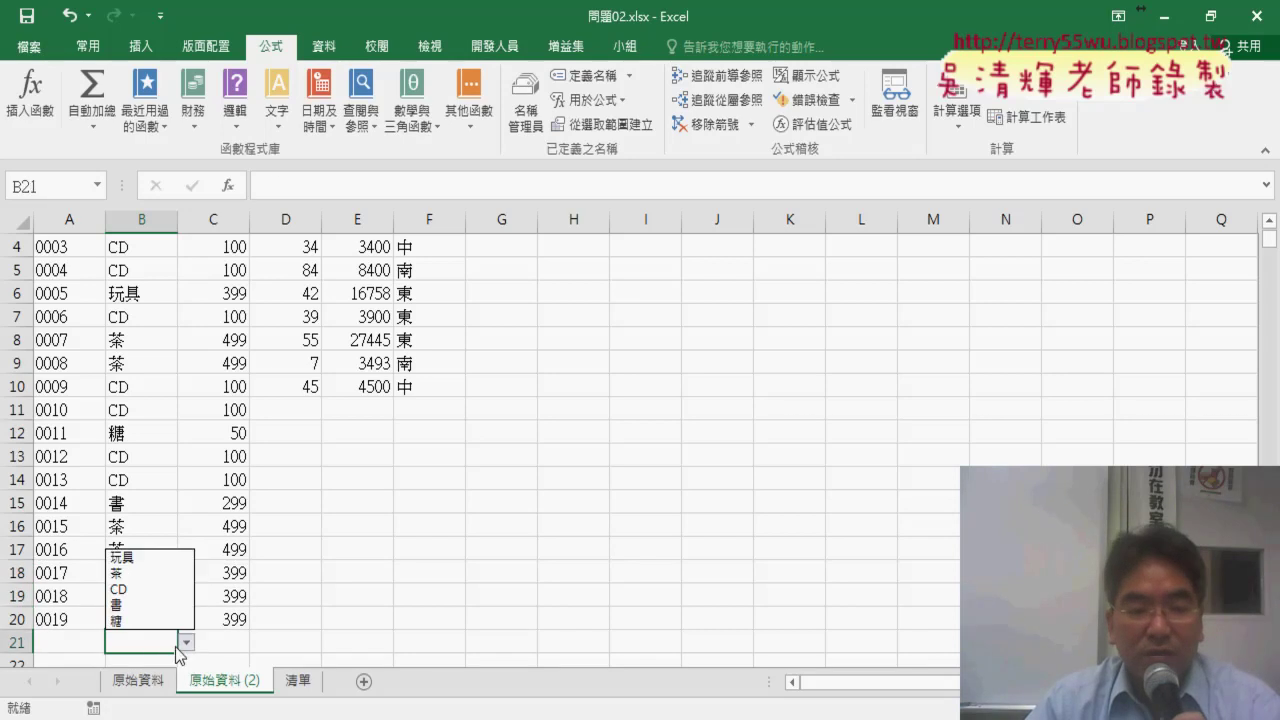
{"action": "left_click", "coordinate": [167, 604]}
{"action": "scroll", "coordinate": [220, 587], "scroll_direction": "down", "scroll_amount": 3}
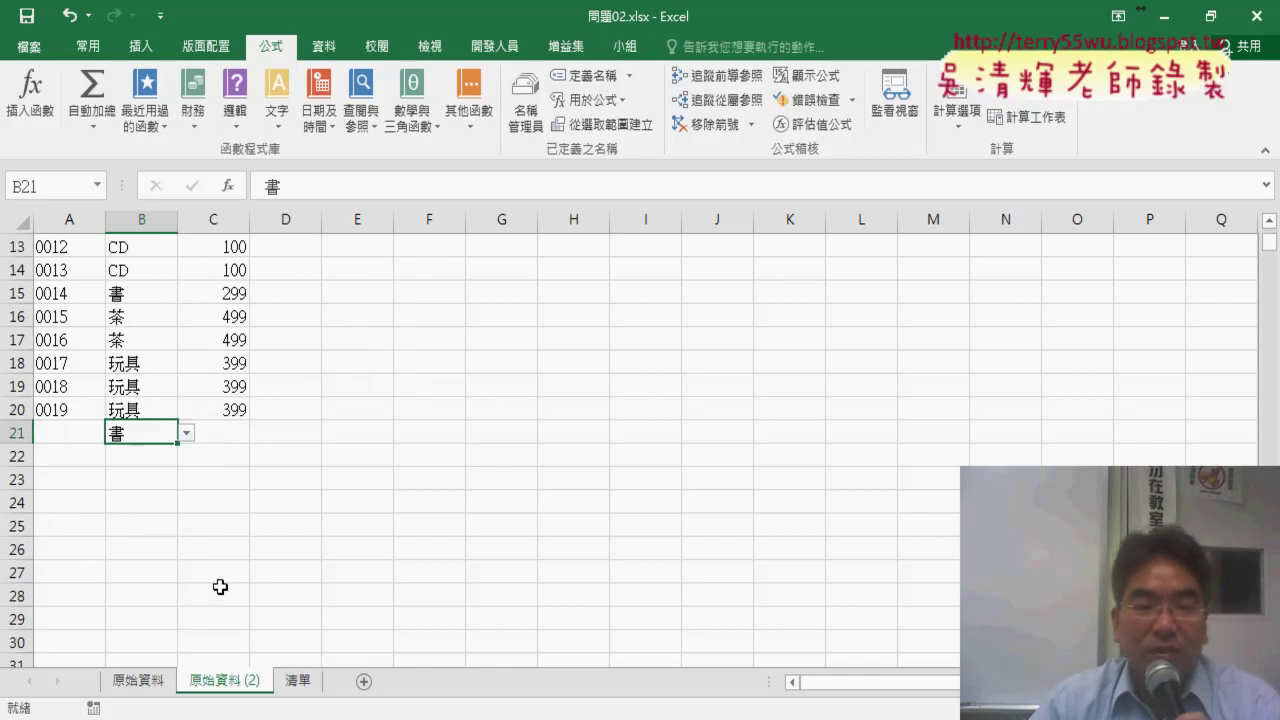
Fill A20's serial-number formula down to A50 and review it in the formula bar
{"action": "left_click", "coordinate": [78, 404]}
{"action": "left_click_drag", "start_coordinate": [105, 420], "coordinate": [67, 527]}
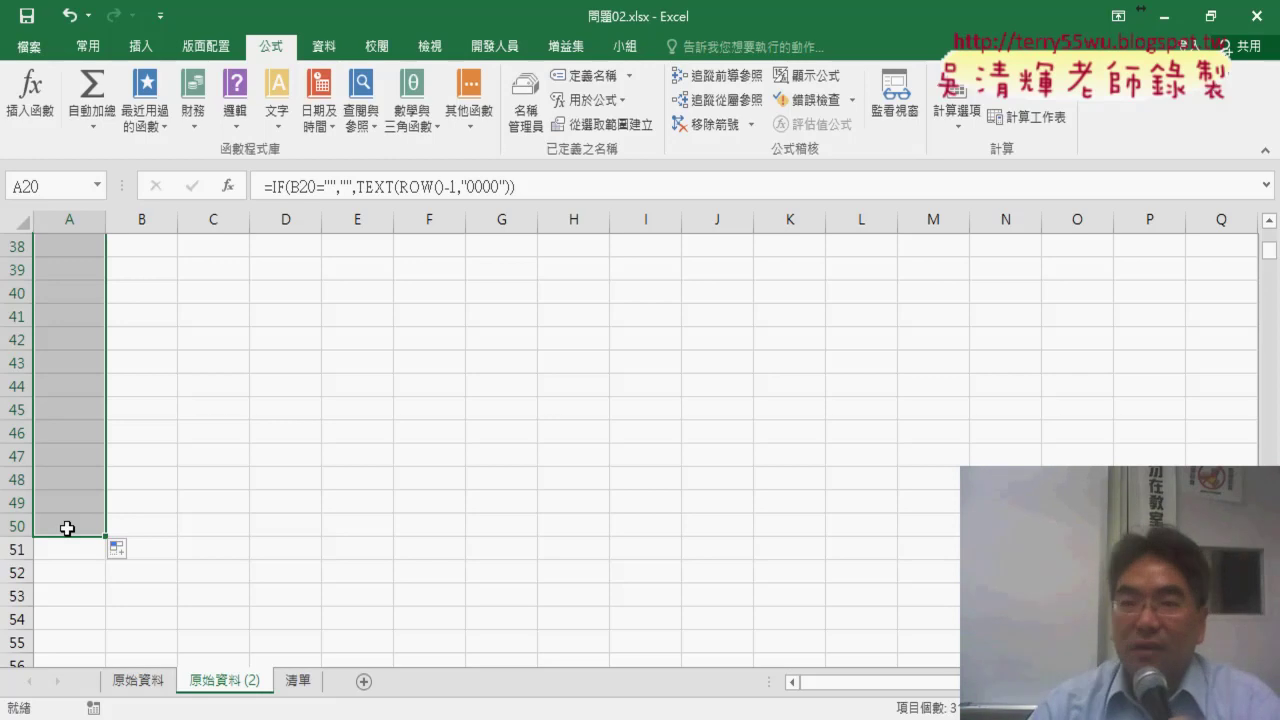
{"action": "scroll", "coordinate": [208, 323], "scroll_direction": "up", "scroll_amount": 7}
{"action": "scroll", "coordinate": [195, 344], "scroll_direction": "up", "scroll_amount": 3}
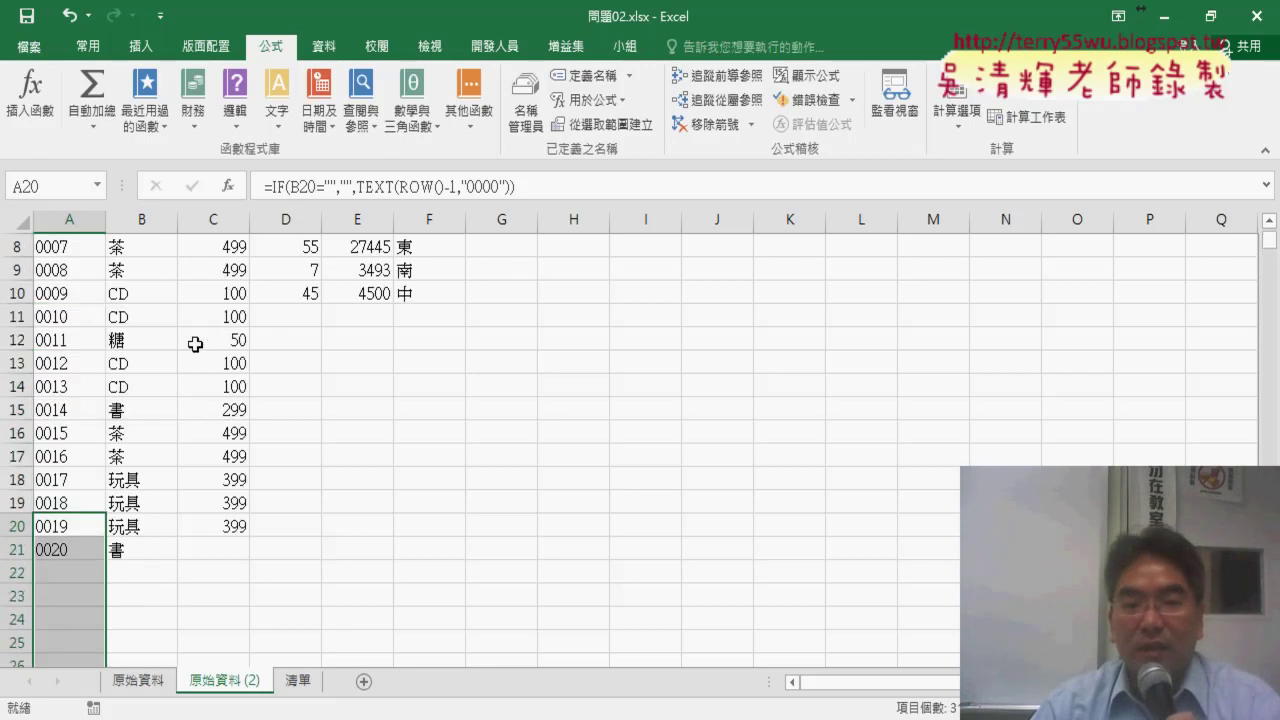
{"action": "left_click", "coordinate": [76, 527]}
{"action": "left_click_drag", "start_coordinate": [264, 186], "coordinate": [595, 182]}
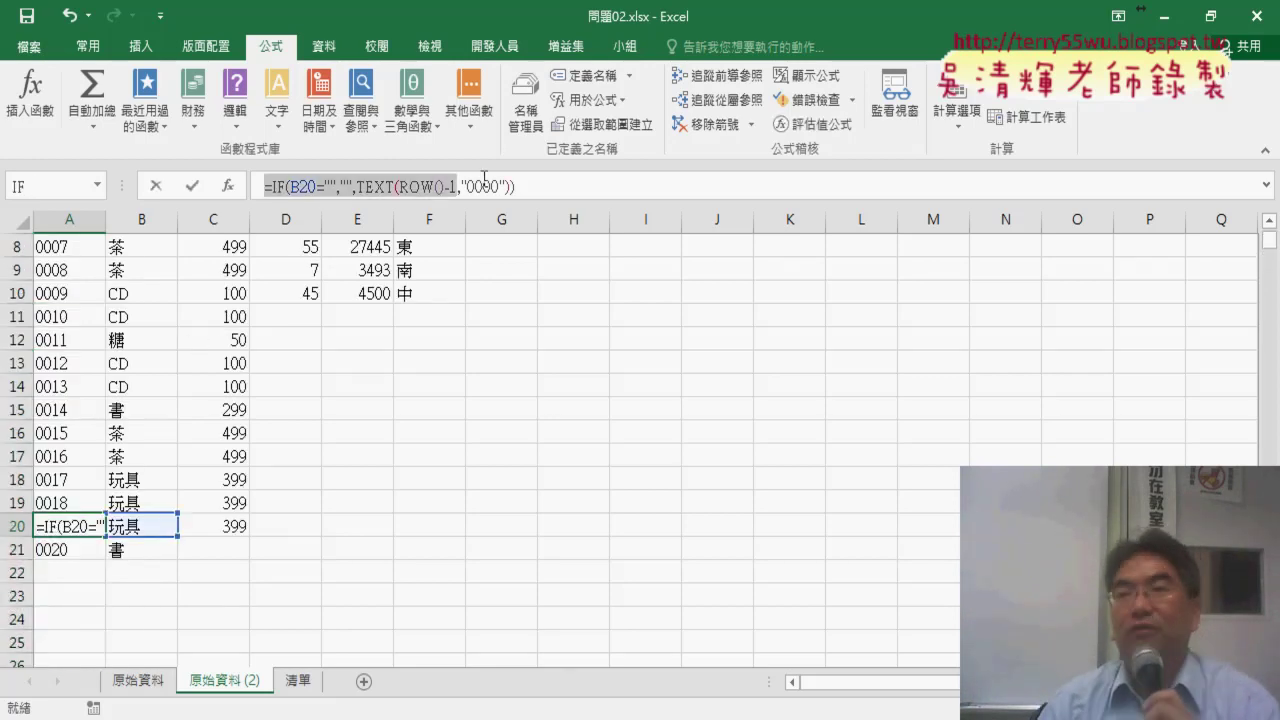
{"action": "left_click", "coordinate": [595, 182]}
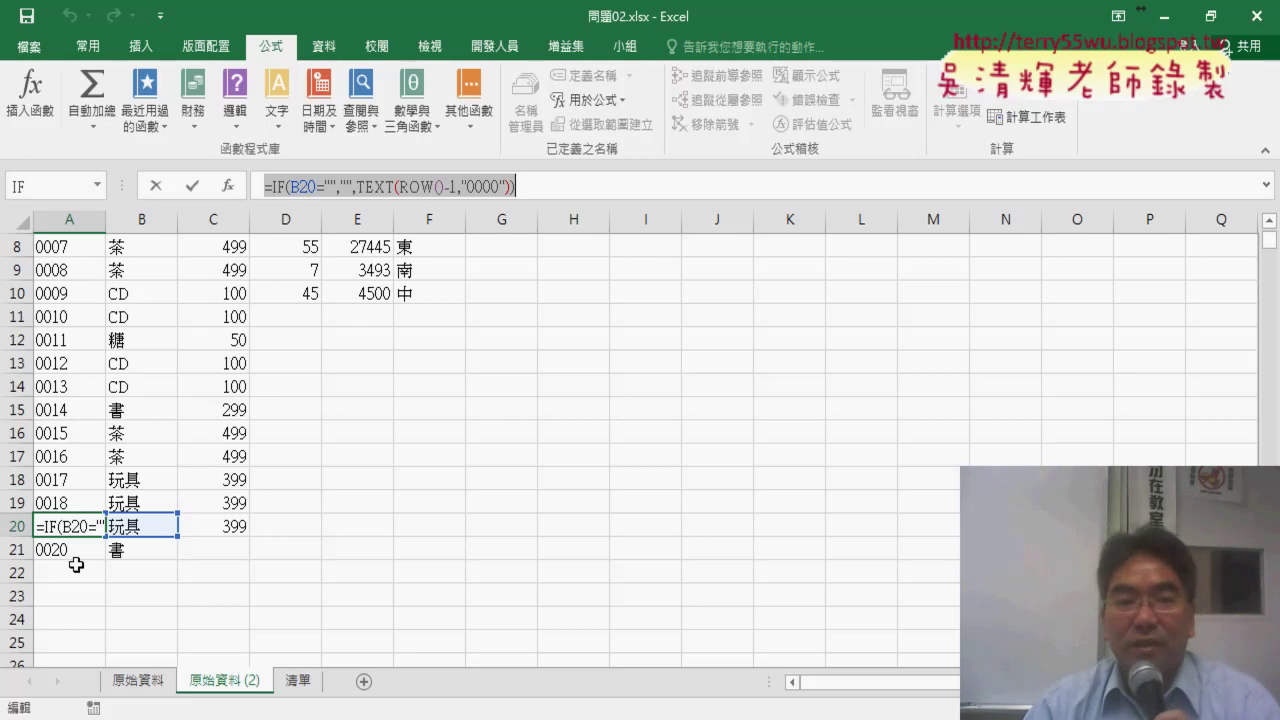
{"action": "key", "text": "Escape"}
Fill C20's unit-price formula down to C50, so C21 shows 299
{"action": "left_click", "coordinate": [228, 545]}
{"action": "left_click", "coordinate": [245, 530]}
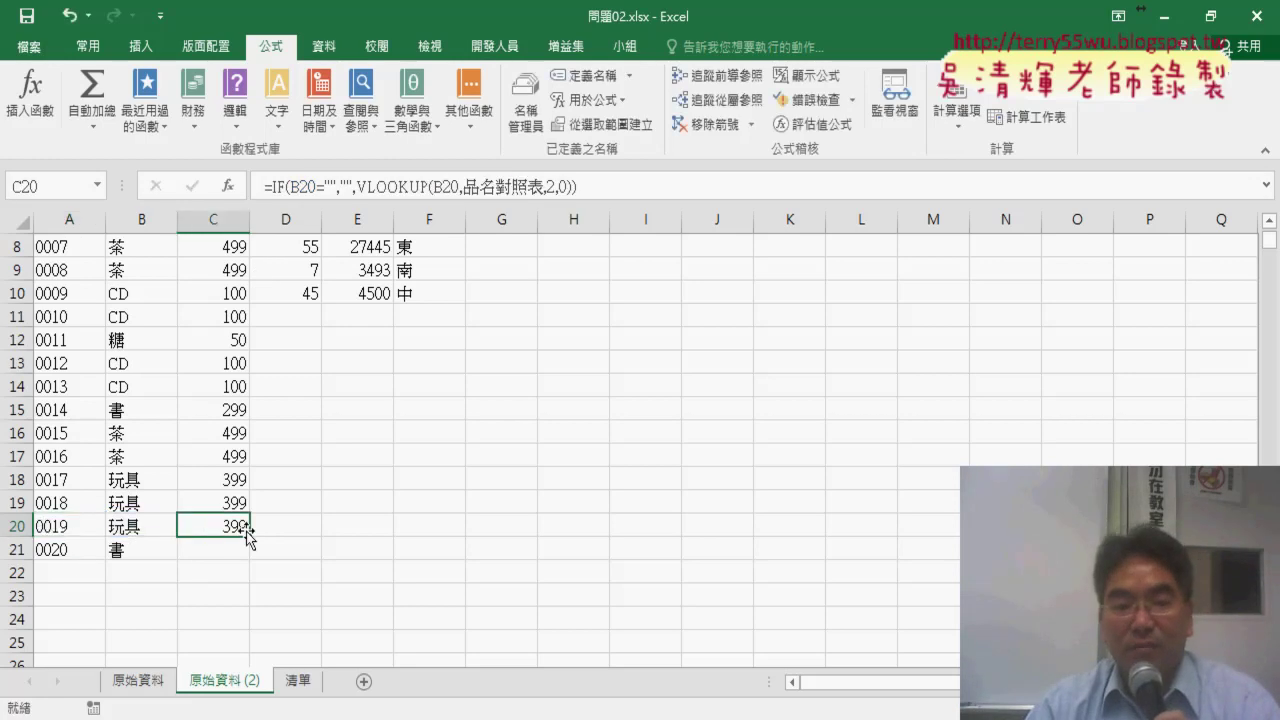
{"action": "left_click_drag", "start_coordinate": [251, 539], "coordinate": [260, 689]}
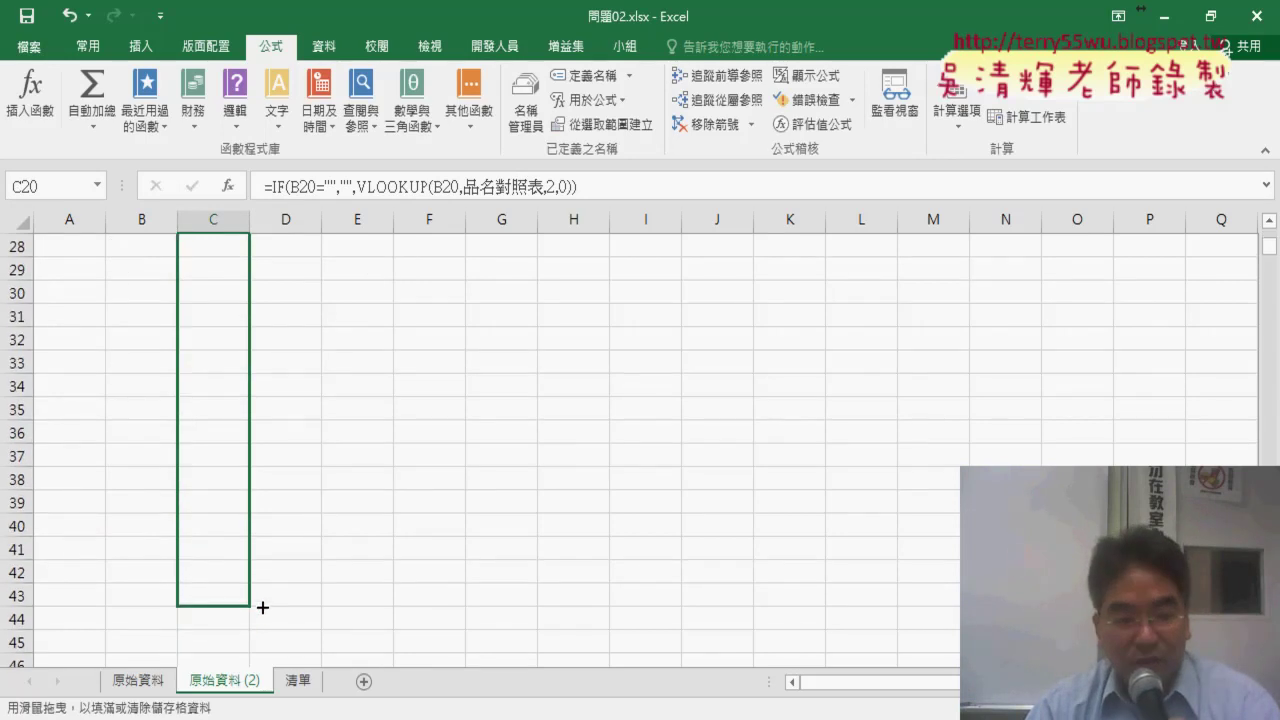
{"action": "left_click_drag", "start_coordinate": [260, 689], "coordinate": [260, 580]}
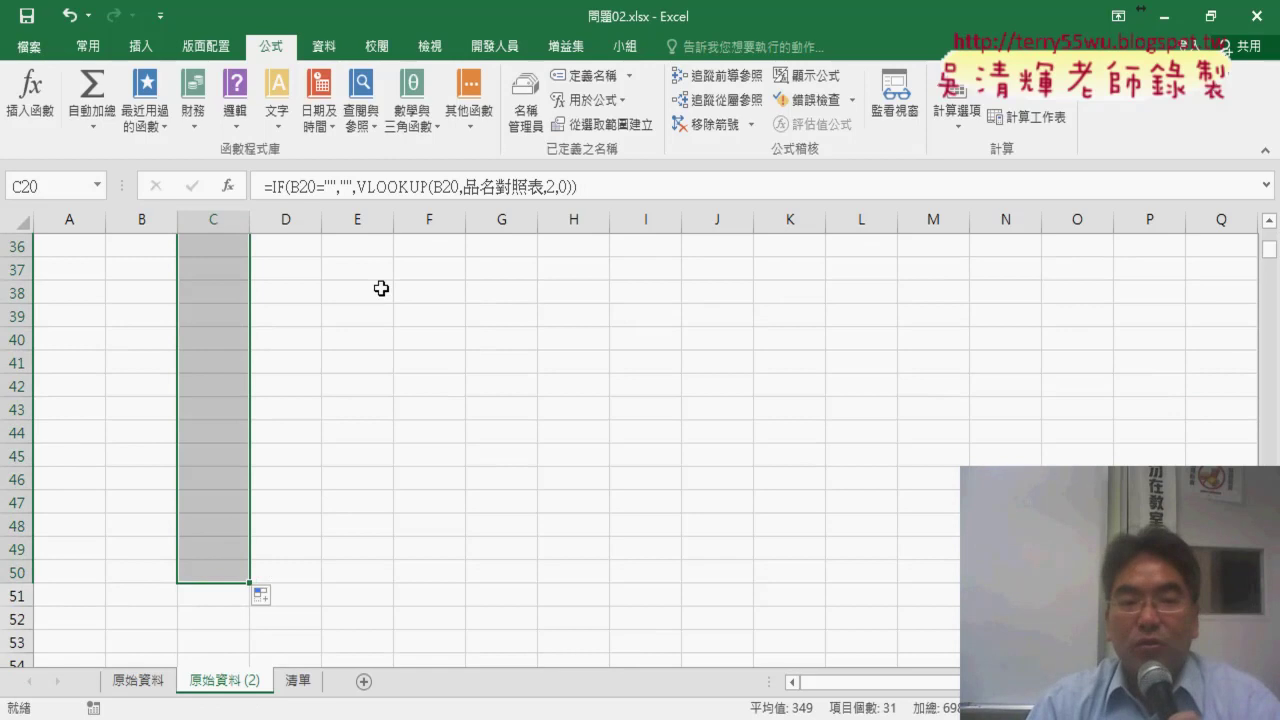
{"action": "scroll", "coordinate": [330, 330], "scroll_direction": "up", "scroll_amount": 6}
{"action": "scroll", "coordinate": [280, 380], "scroll_direction": "up", "scroll_amount": 5}
{"action": "scroll", "coordinate": [240, 400], "scroll_direction": "down", "scroll_amount": 4}
{"action": "left_click", "coordinate": [237, 406]}
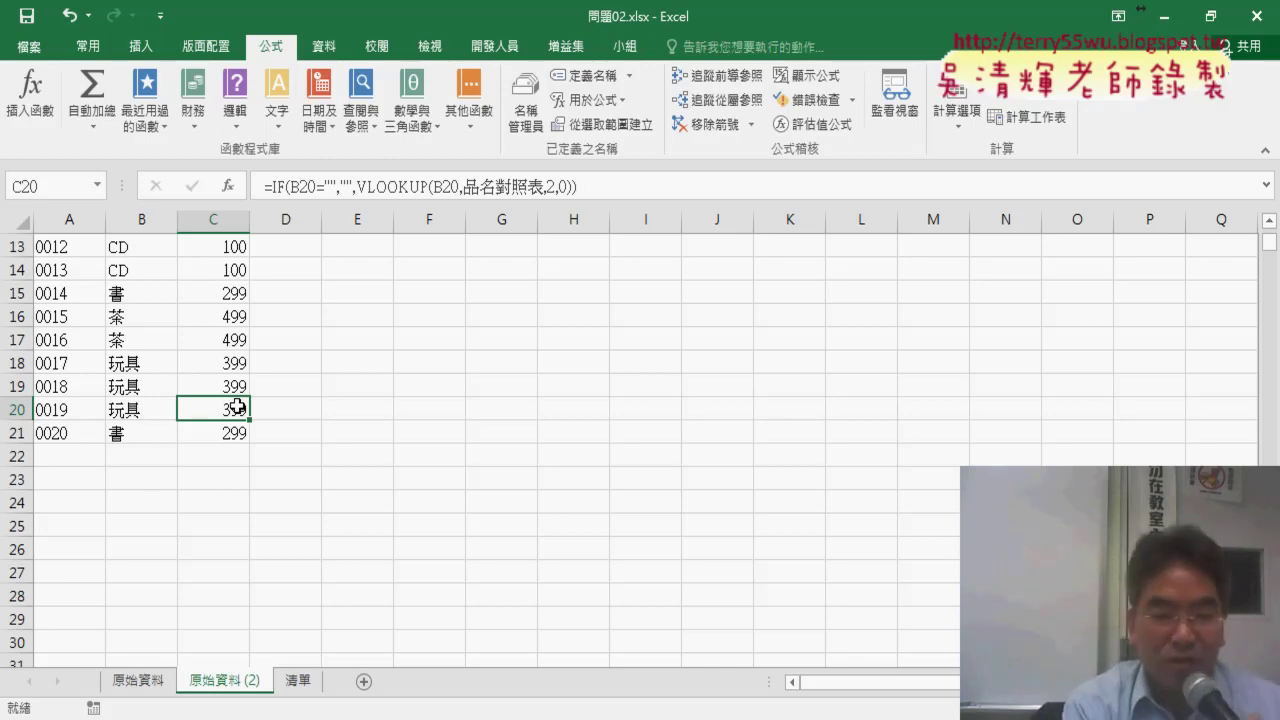
{"action": "key", "text": "Left"}
{"action": "key", "text": "Left"}
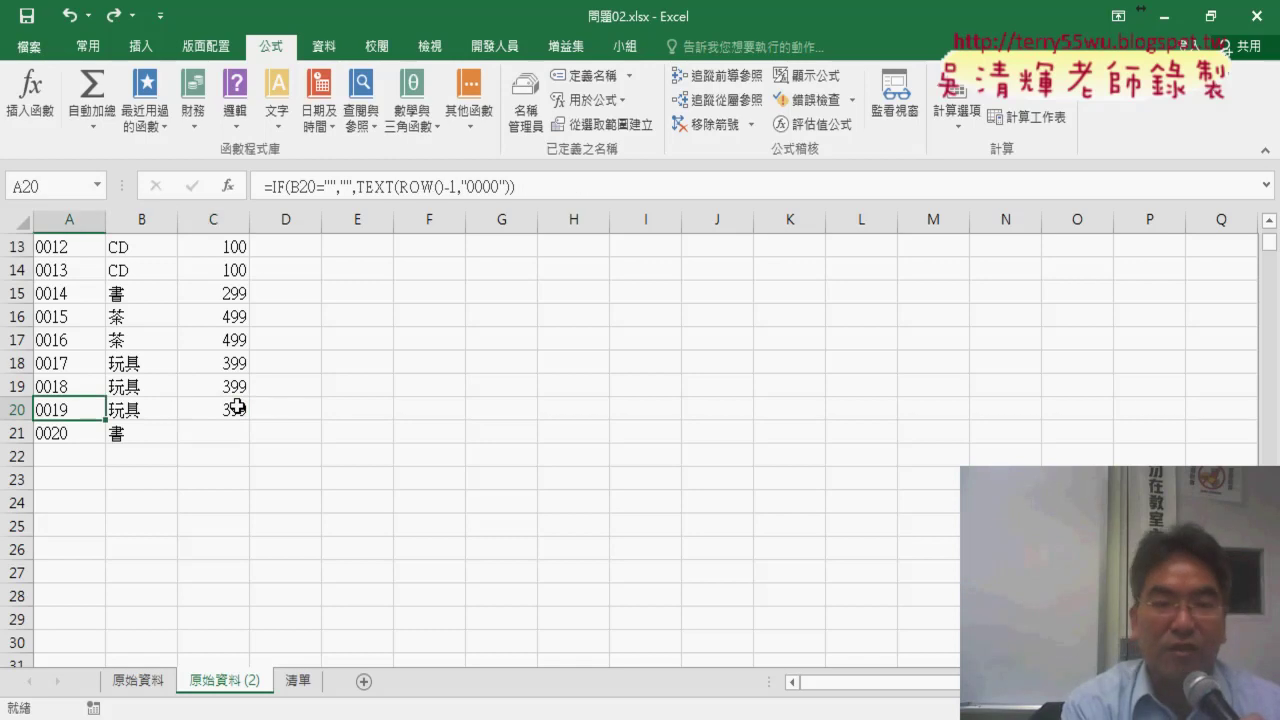
{"action": "scroll", "coordinate": [237, 407], "scroll_direction": "up", "scroll_amount": 1}
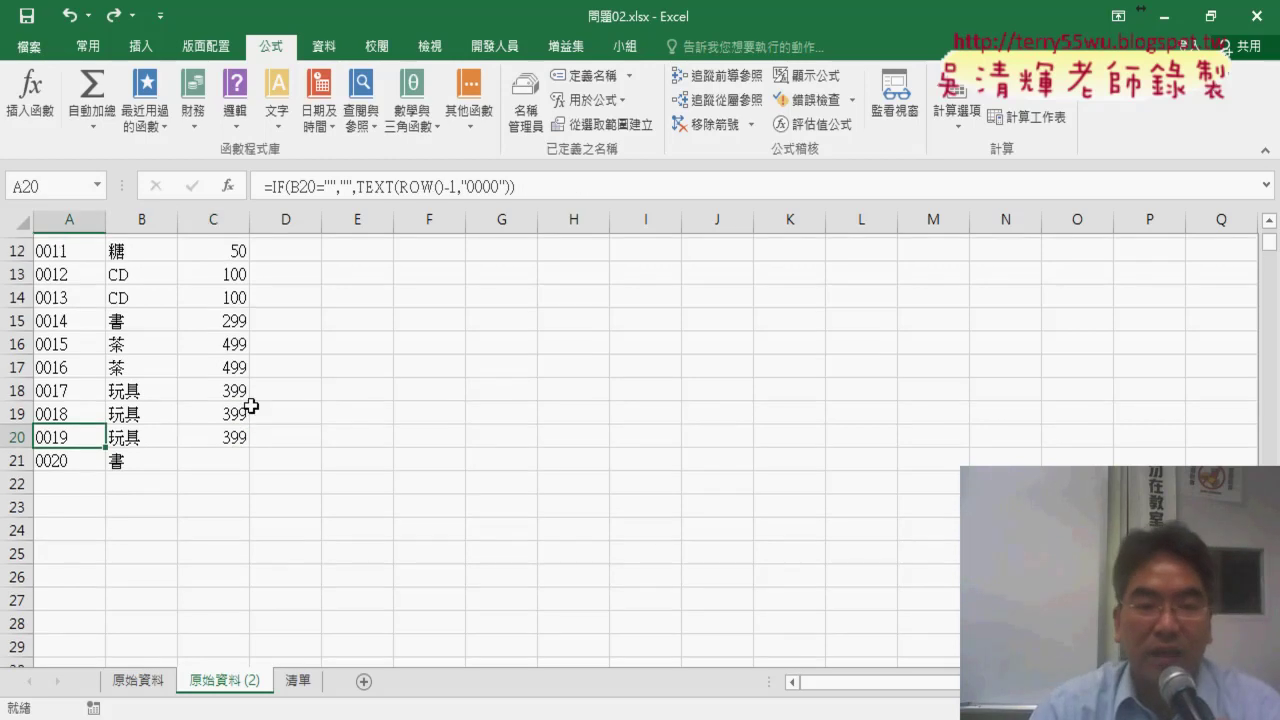
{"action": "scroll", "coordinate": [251, 408], "scroll_direction": "up", "scroll_amount": 3}
{"action": "left_click", "coordinate": [306, 484]}
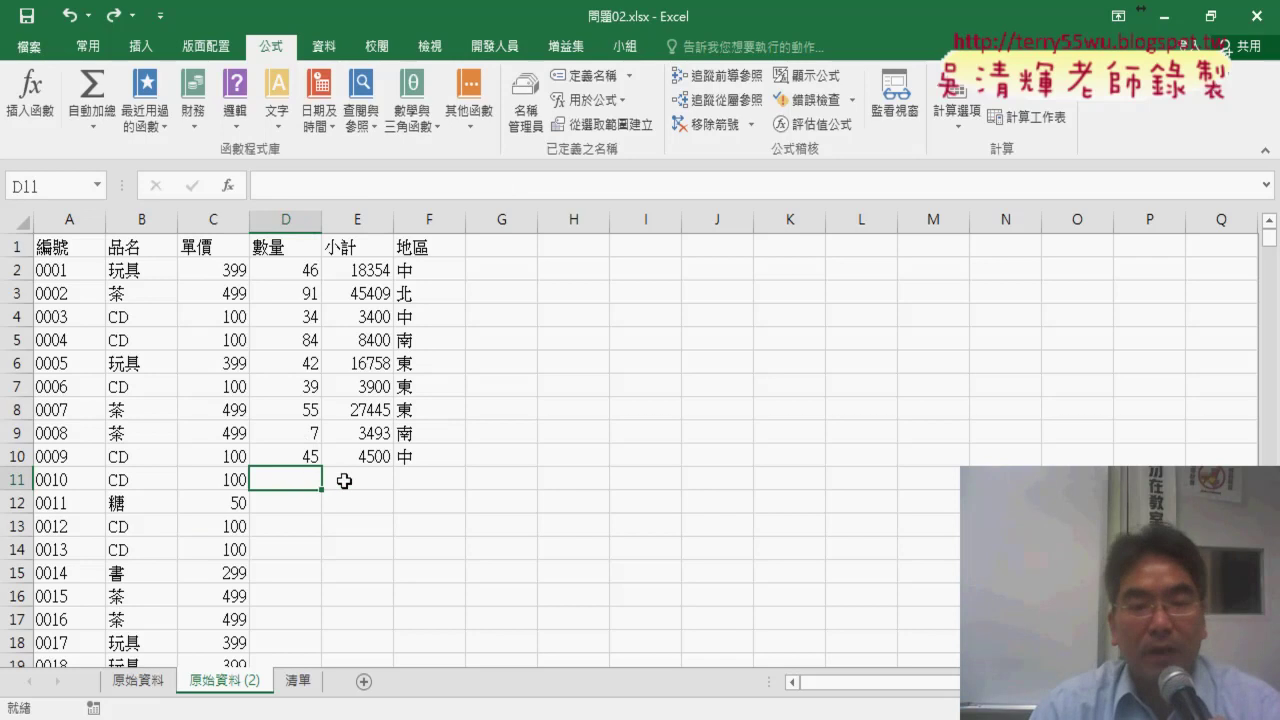
Enter the subtotal formula =C11*D11 in E11
{"action": "left_click", "coordinate": [375, 482]}
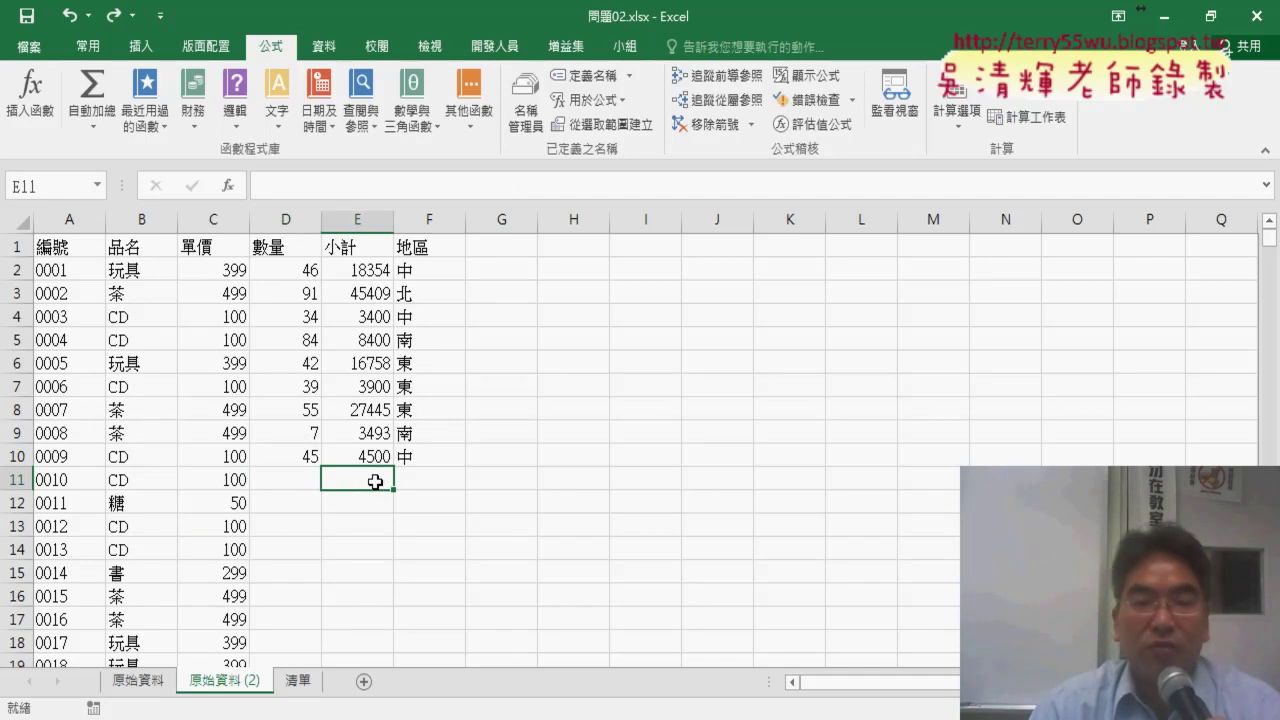
{"action": "left_click", "coordinate": [280, 184]}
{"action": "type", "text": "="}
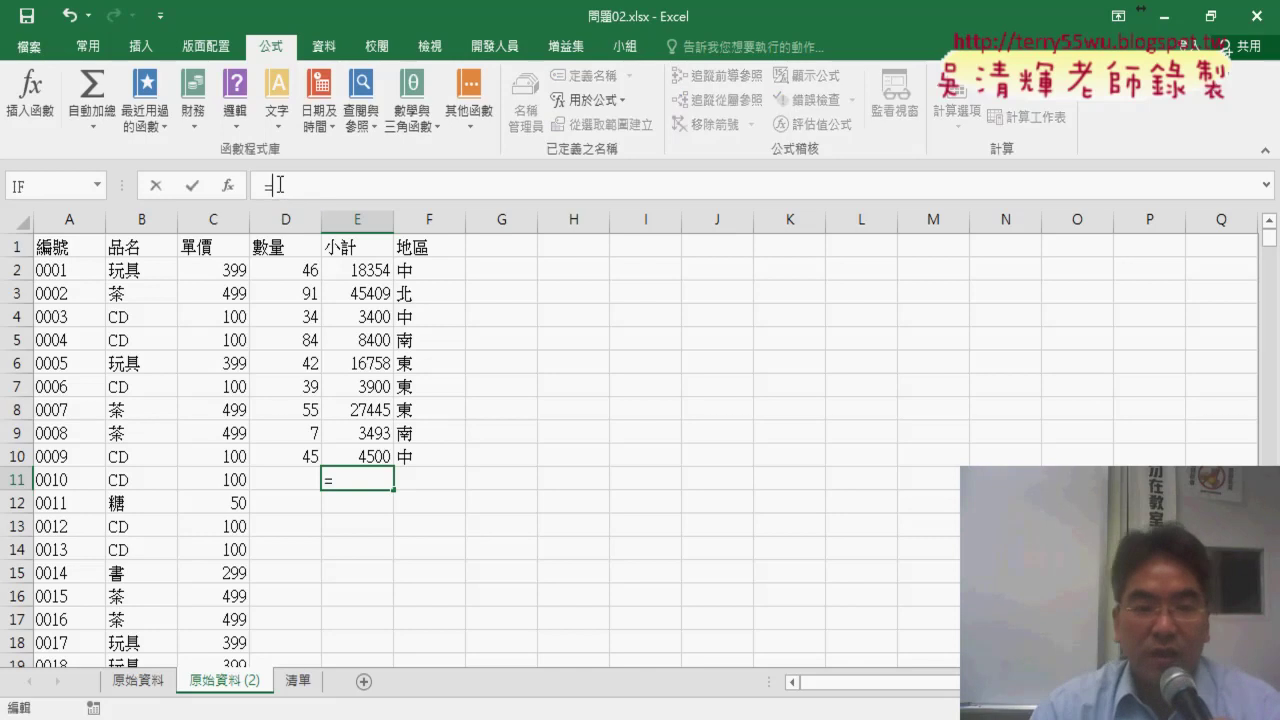
{"action": "left_click", "coordinate": [231, 480]}
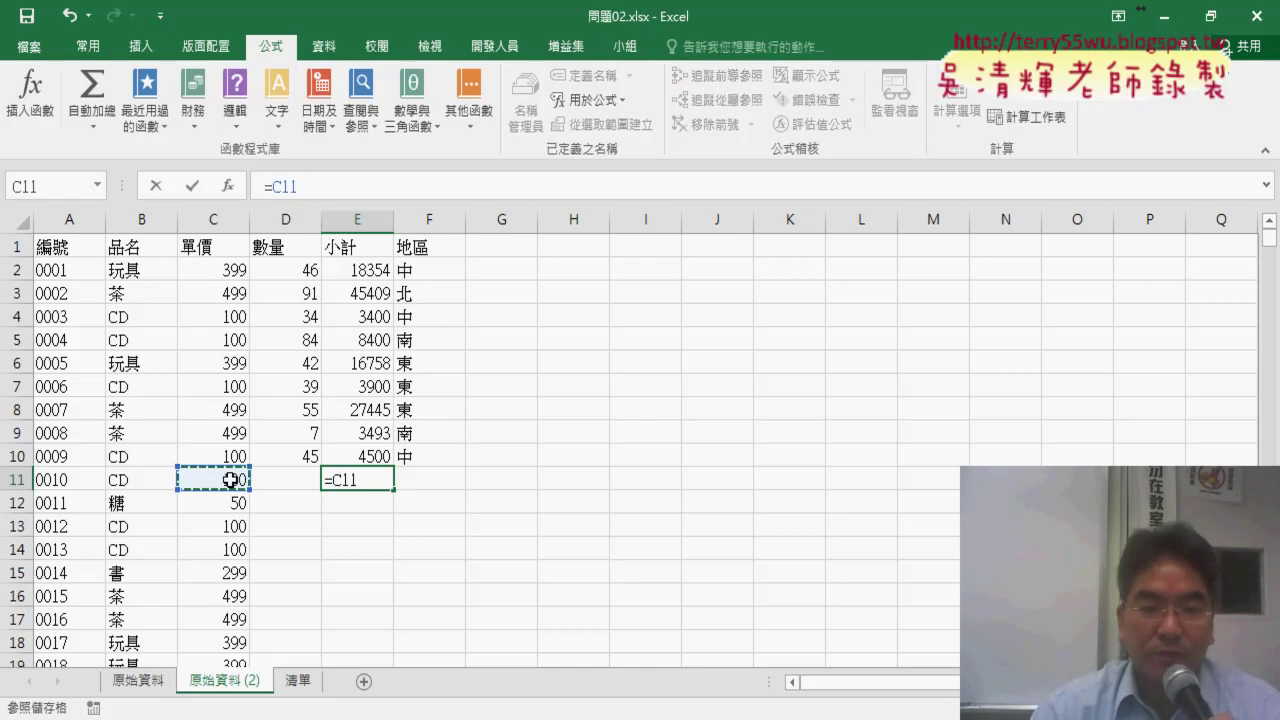
{"action": "type", "text": "*"}
{"action": "left_click", "coordinate": [305, 478]}
{"action": "key", "text": "ctrl+Return"}
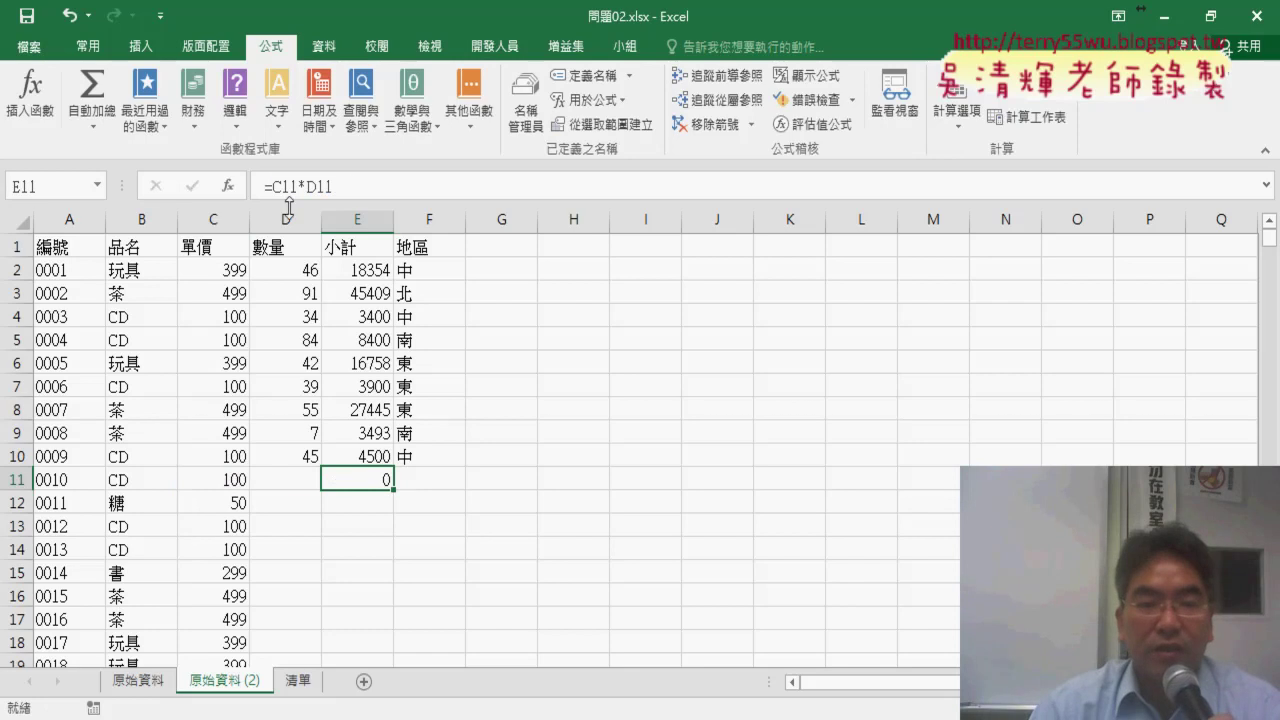
Replace E11's formula with =IF(D11="","",C11*D11) using the IF function
{"action": "triple_click", "coordinate": [366, 184]}
{"action": "right_click", "coordinate": [357, 184]}
{"action": "type", "text": "="}
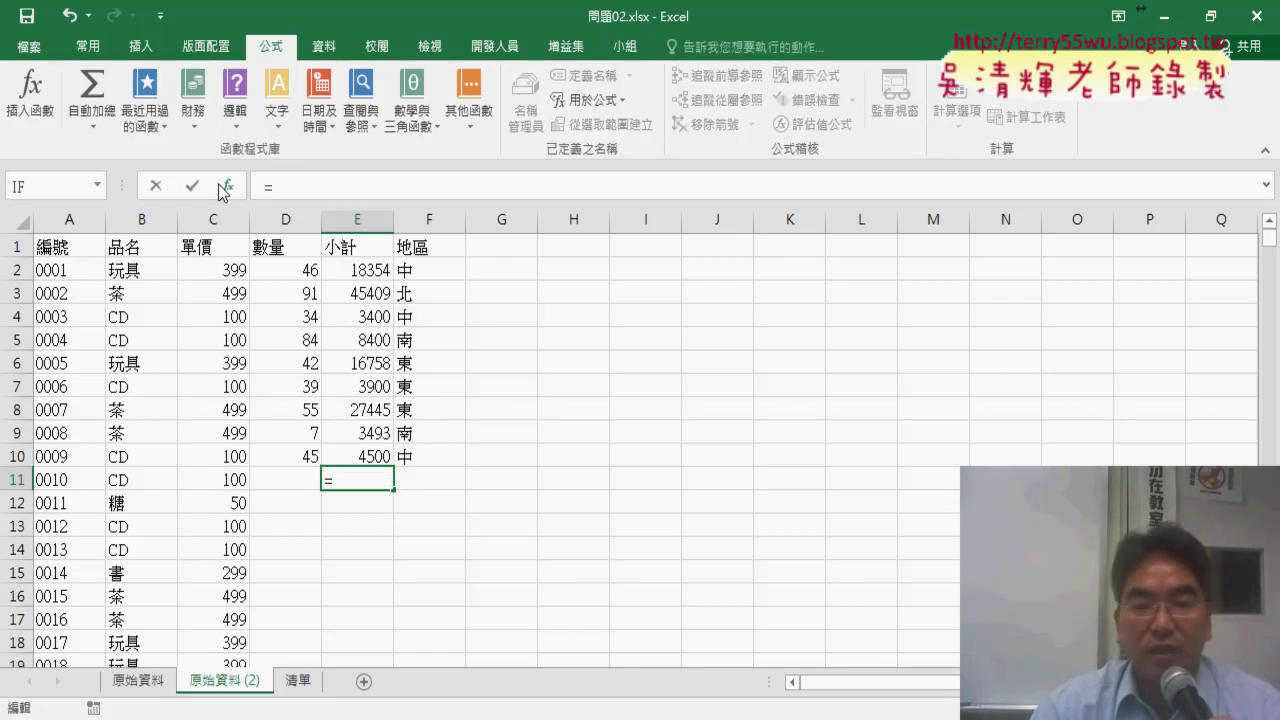
{"action": "left_click", "coordinate": [226, 186]}
{"action": "double_click", "coordinate": [652, 356]}
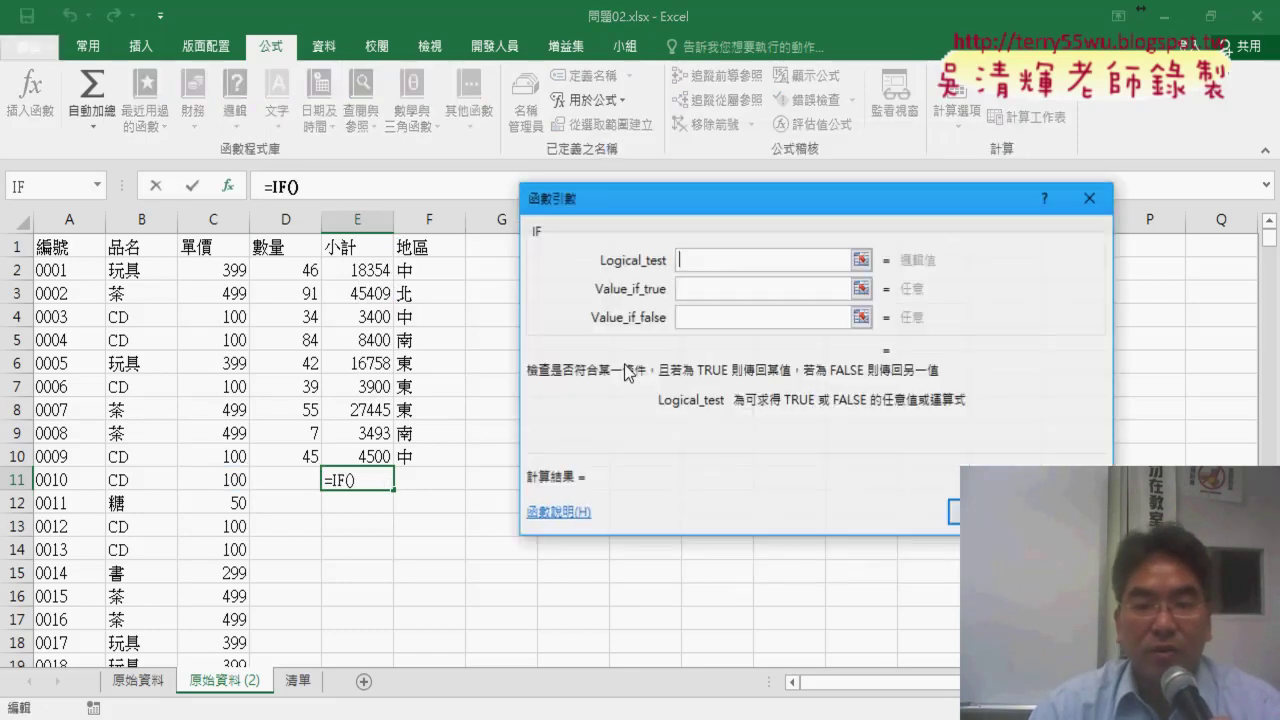
{"action": "left_click", "coordinate": [290, 480]}
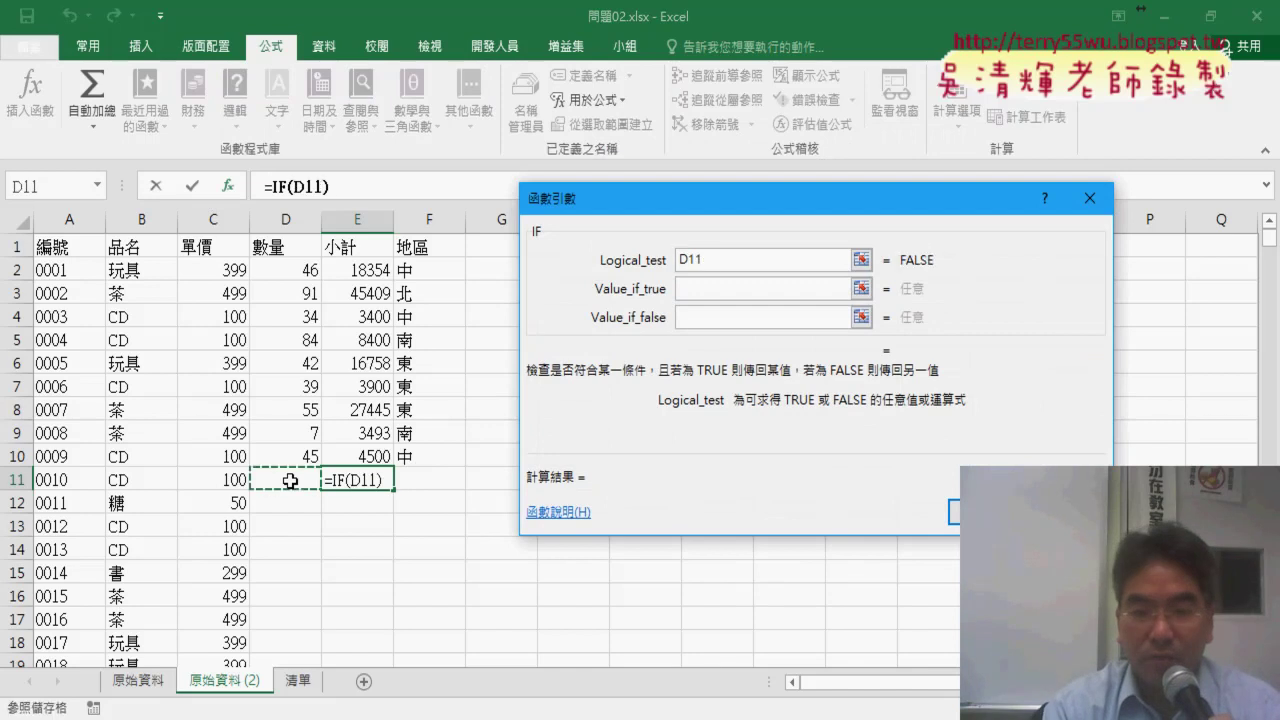
{"action": "type", "text": "=\"\""}
{"action": "left_click", "coordinate": [716, 287]}
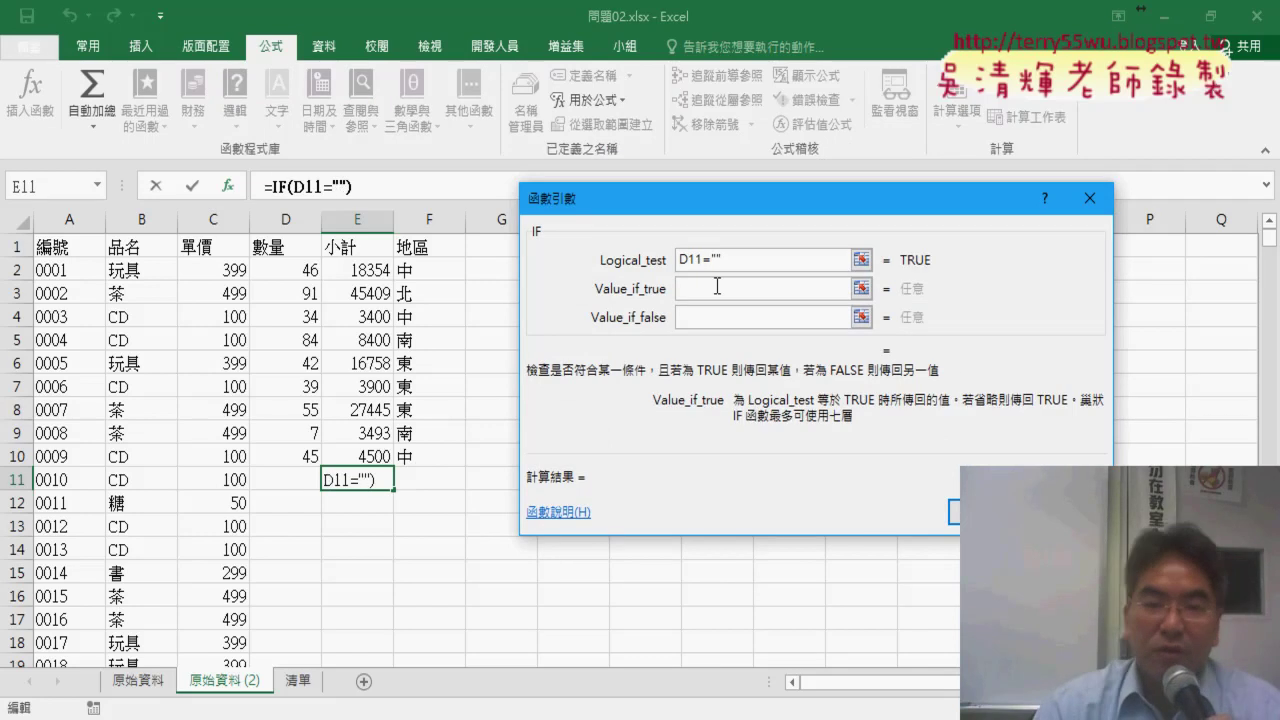
{"action": "type", "text": "\"\""}
{"action": "key", "text": "Tab"}
{"action": "right_click", "coordinate": [714, 312]}
{"action": "key", "text": "p"}
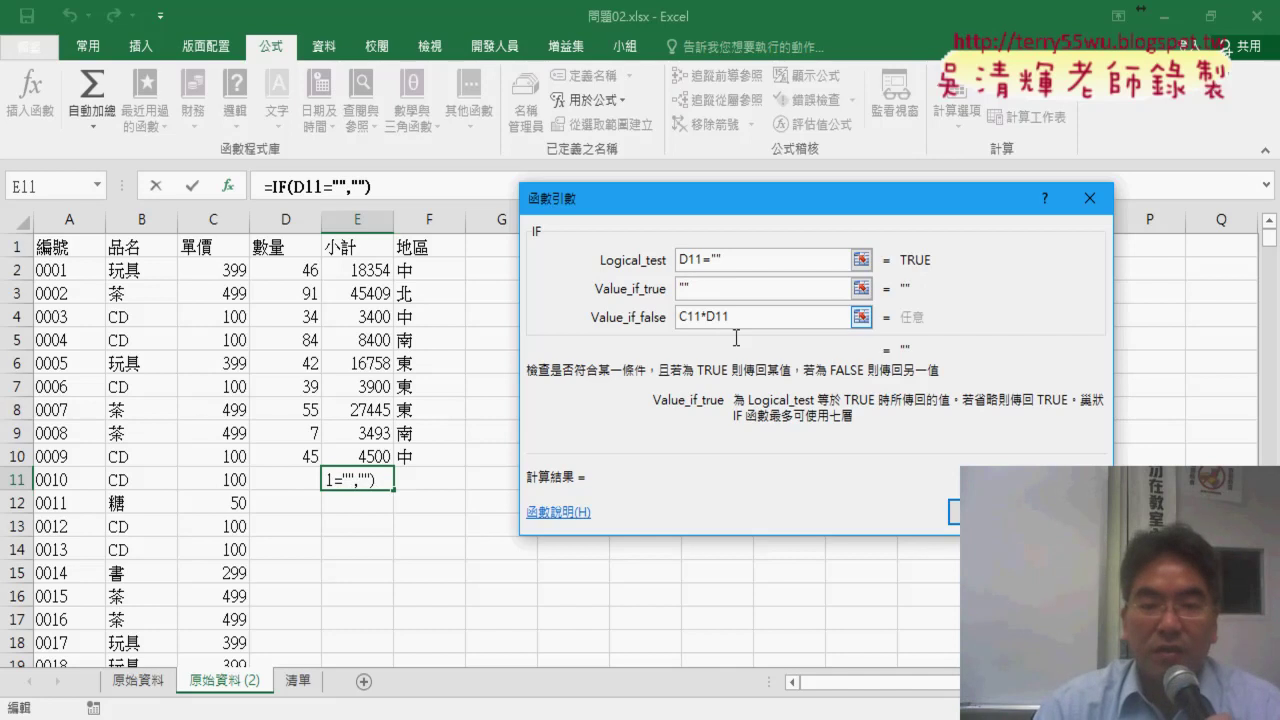
{"action": "left_click", "coordinate": [985, 511]}
Enter quantity 20 in D11
{"action": "left_click", "coordinate": [290, 484]}
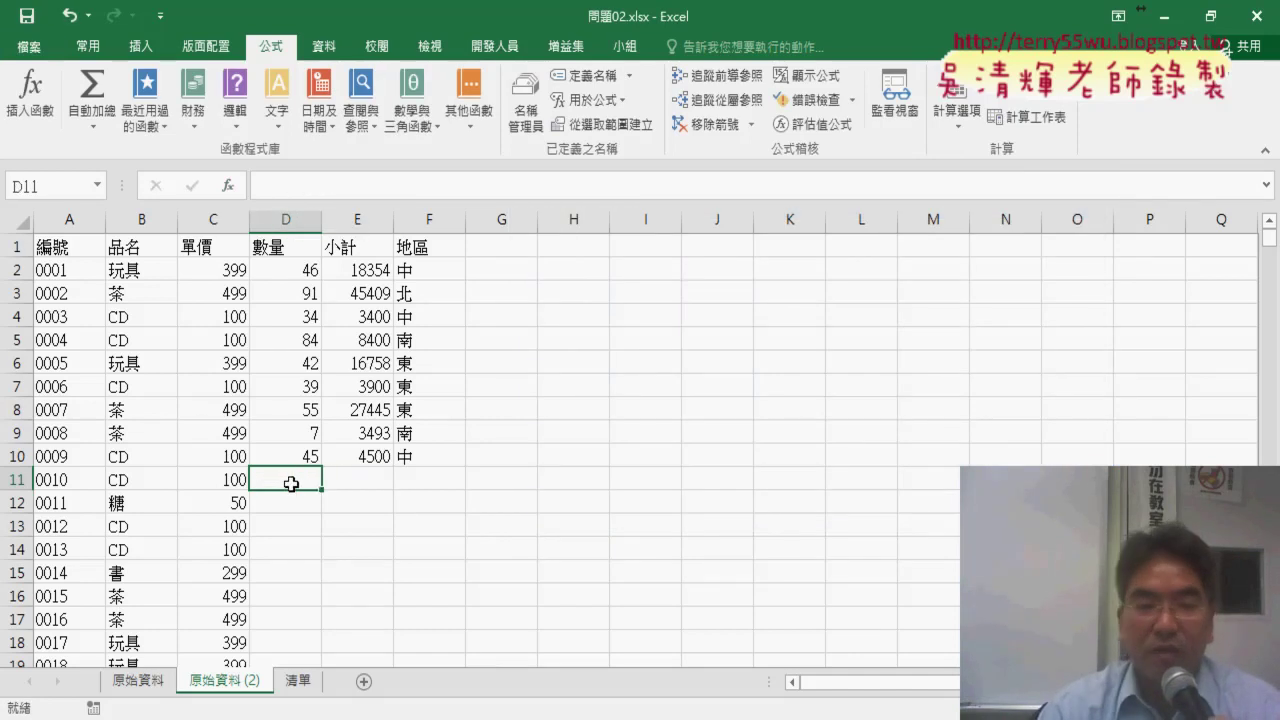
{"action": "type", "text": "20"}
{"action": "key", "text": "Return"}
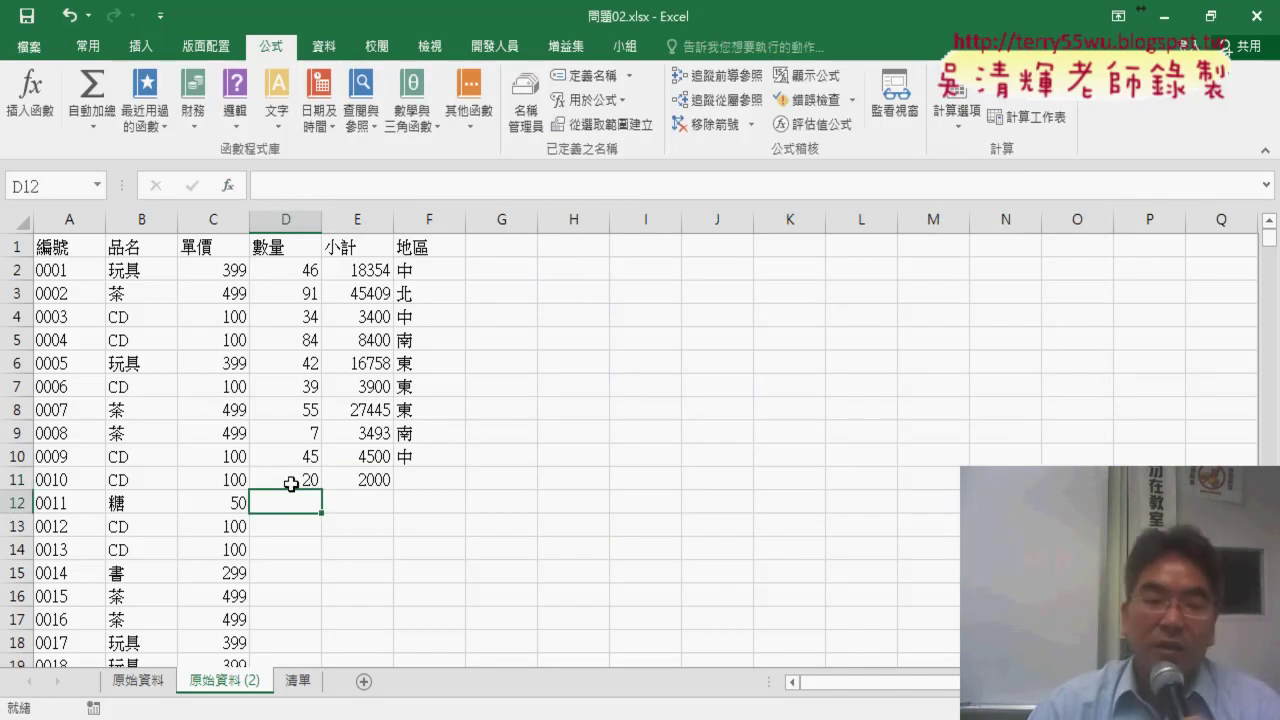
Fill E11's subtotal formula up to E2 and down to E50
{"action": "left_click", "coordinate": [368, 482]}
{"action": "left_click_drag", "start_coordinate": [394, 489], "coordinate": [389, 261]}
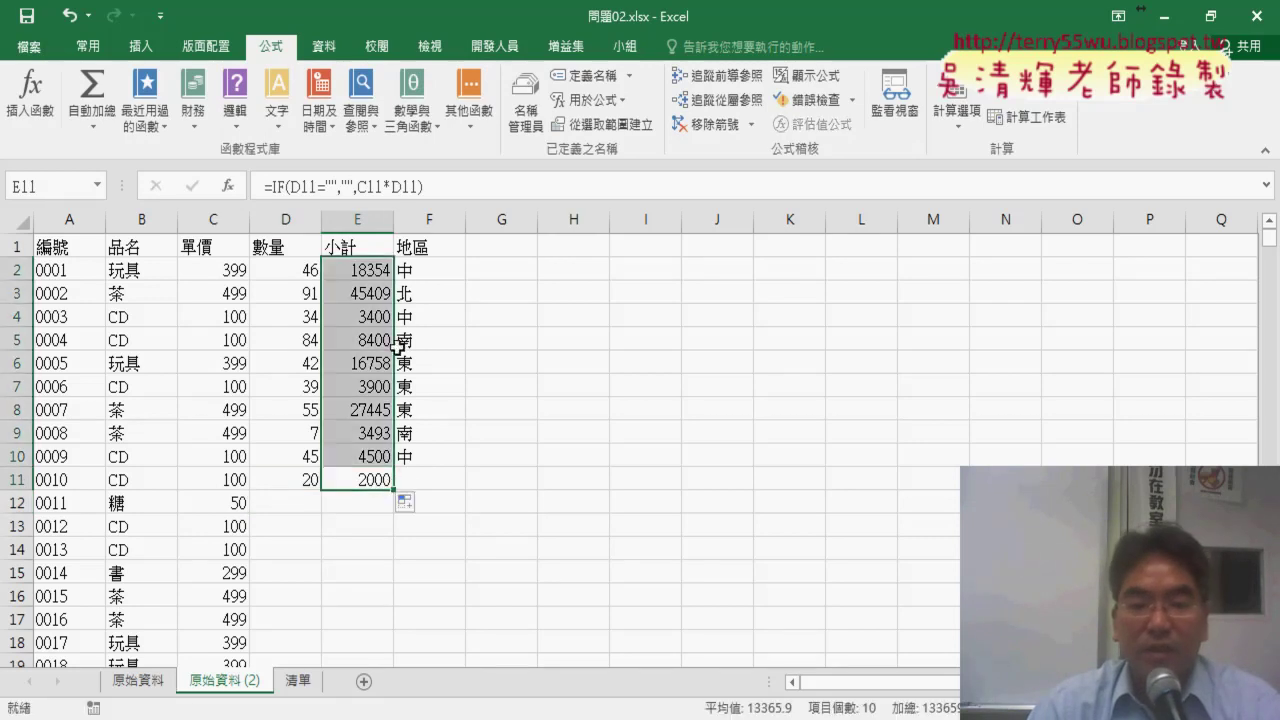
{"action": "mouse_move", "coordinate": [395, 490]}
{"action": "left_mouse_down"}
{"action": "mouse_move", "coordinate": [393, 675]}
{"action": "mouse_move", "coordinate": [393, 540]}
{"action": "left_mouse_up"}
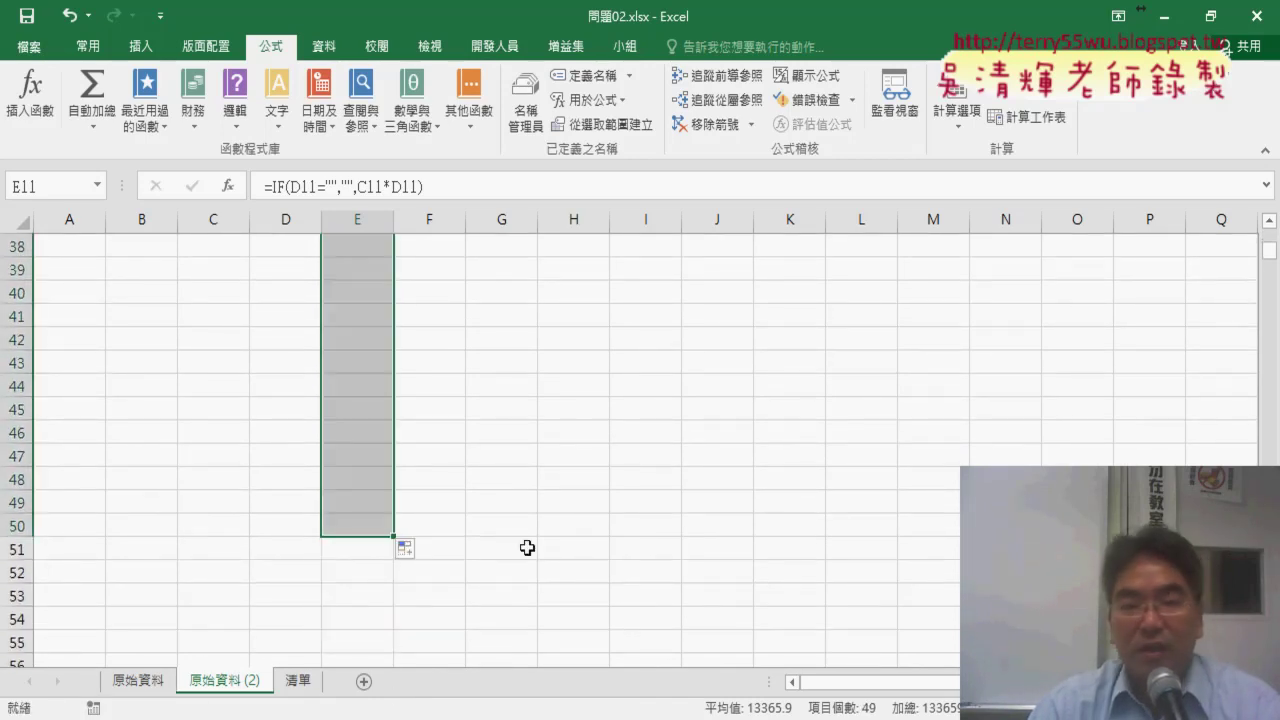
Verify the copied subtotal formulas in E12 through E17
{"action": "scroll", "coordinate": [528, 546], "scroll_direction": "up", "scroll_amount": 7}
{"action": "scroll", "coordinate": [528, 546], "scroll_direction": "up", "scroll_amount": 5}
{"action": "left_click", "coordinate": [366, 477]}
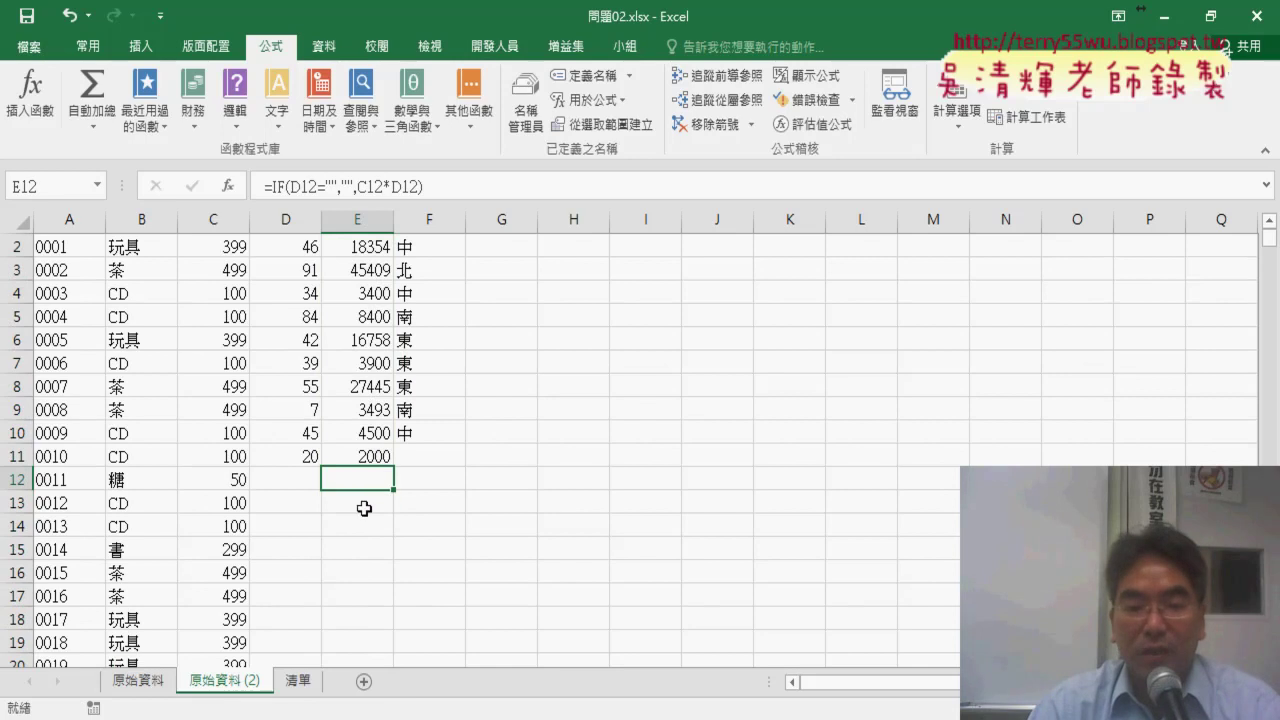
{"action": "left_click", "coordinate": [366, 509]}
{"action": "left_click", "coordinate": [360, 523]}
{"action": "left_click", "coordinate": [362, 544]}
{"action": "left_click", "coordinate": [364, 571]}
{"action": "left_click", "coordinate": [365, 594]}
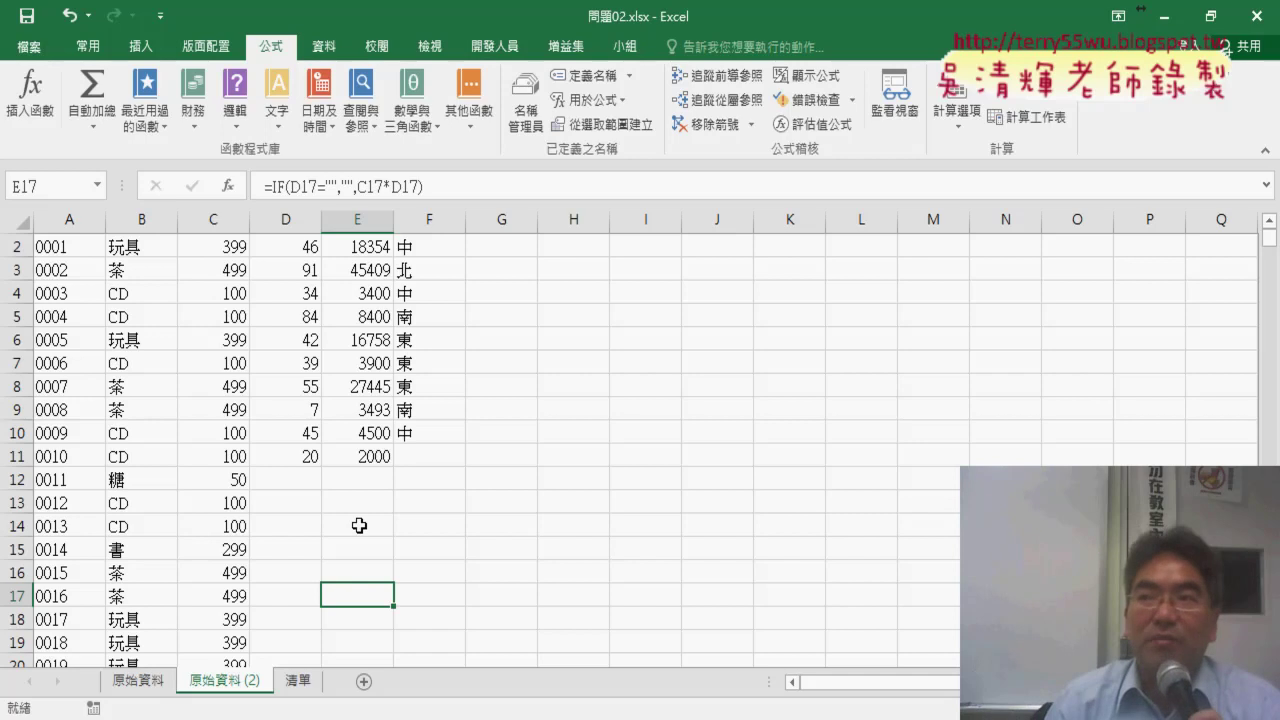
Choose 茶 as the product in B22
{"action": "scroll", "coordinate": [194, 490], "scroll_direction": "down", "scroll_amount": 6}
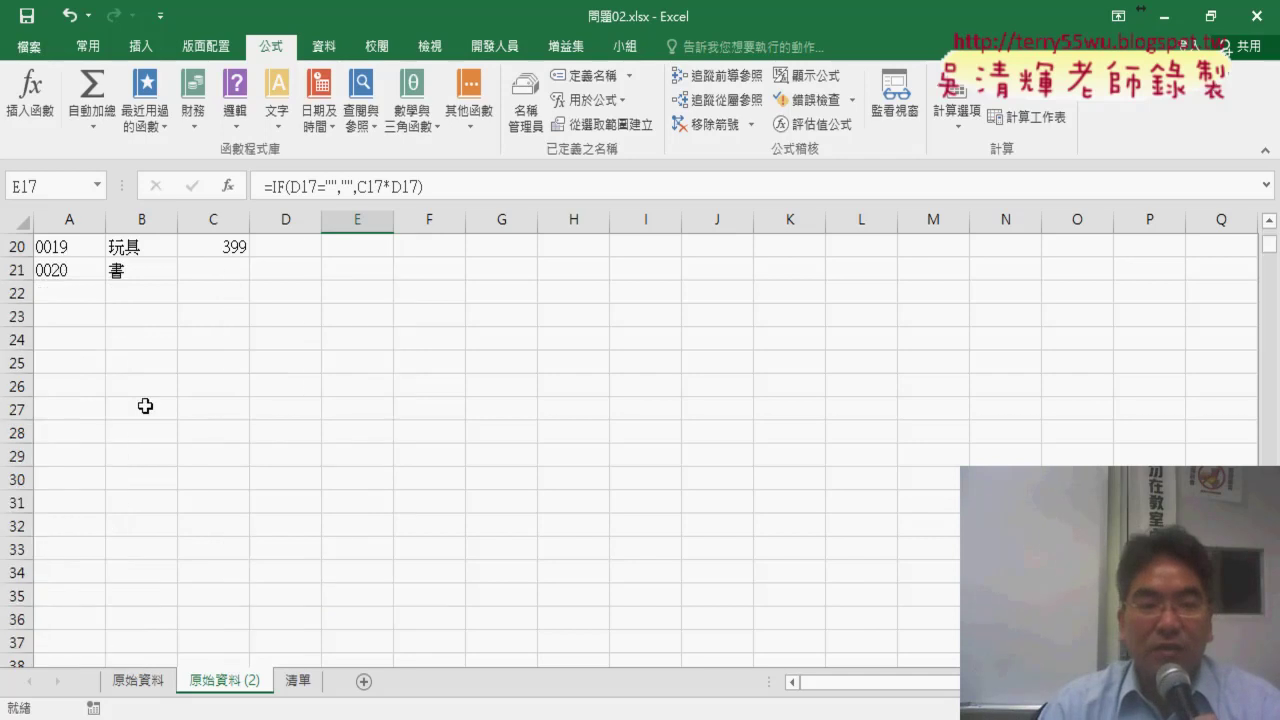
{"action": "left_click", "coordinate": [160, 292]}
{"action": "left_click", "coordinate": [186, 292]}
{"action": "left_click", "coordinate": [173, 328]}
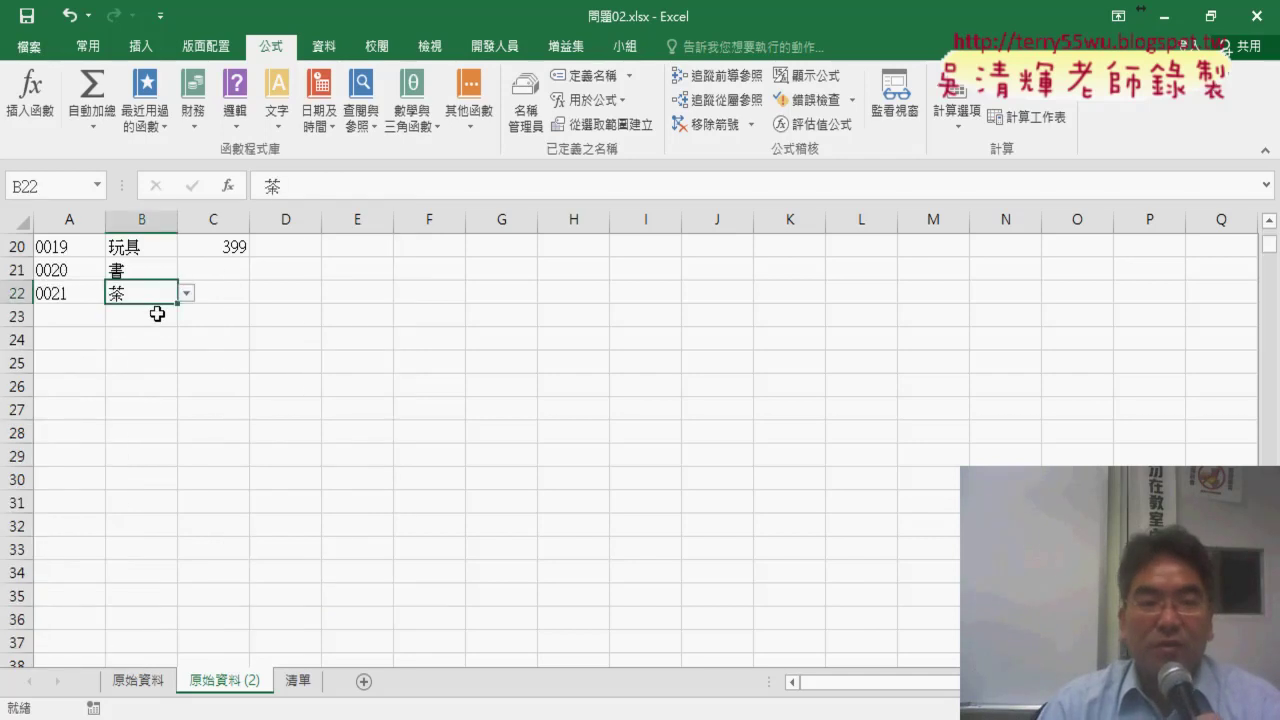
Extend C20's price formula to C22 and inspect the A22 and C22 formulas
{"action": "left_click", "coordinate": [231, 254]}
{"action": "left_click_drag", "start_coordinate": [249, 257], "coordinate": [250, 303]}
{"action": "left_click", "coordinate": [196, 293]}
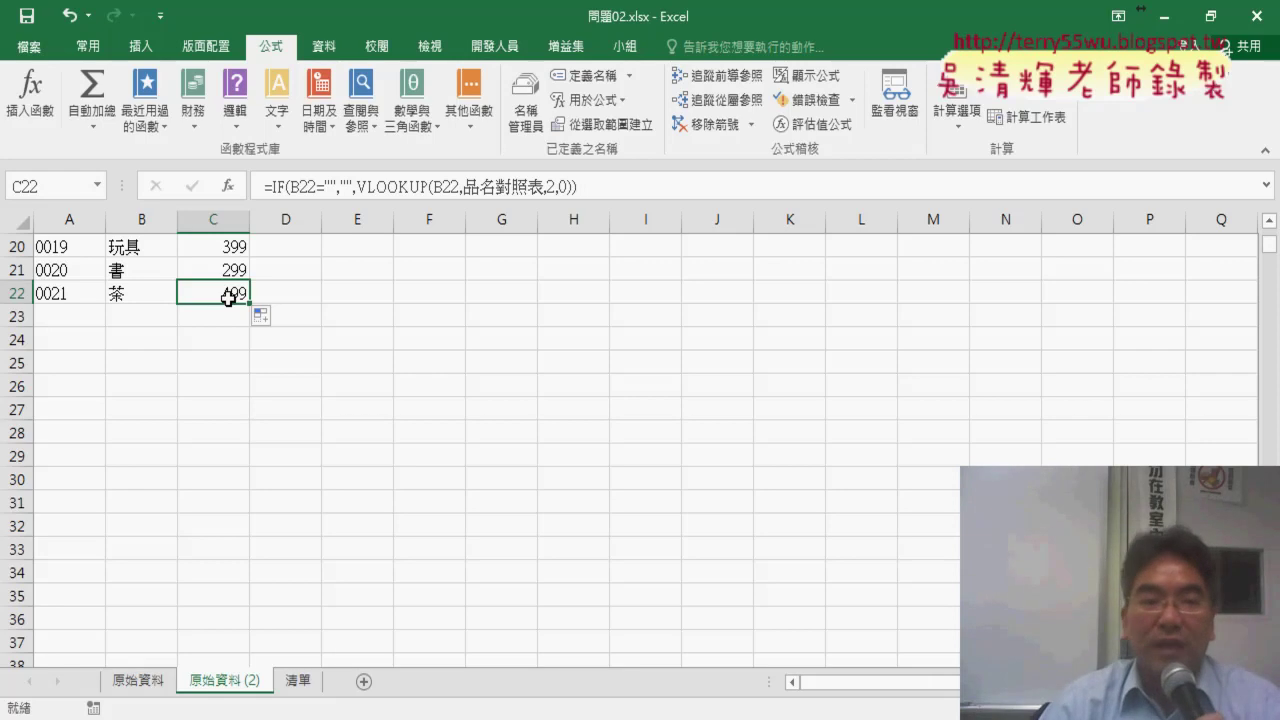
{"action": "left_click", "coordinate": [77, 291]}
{"action": "left_click", "coordinate": [230, 293]}
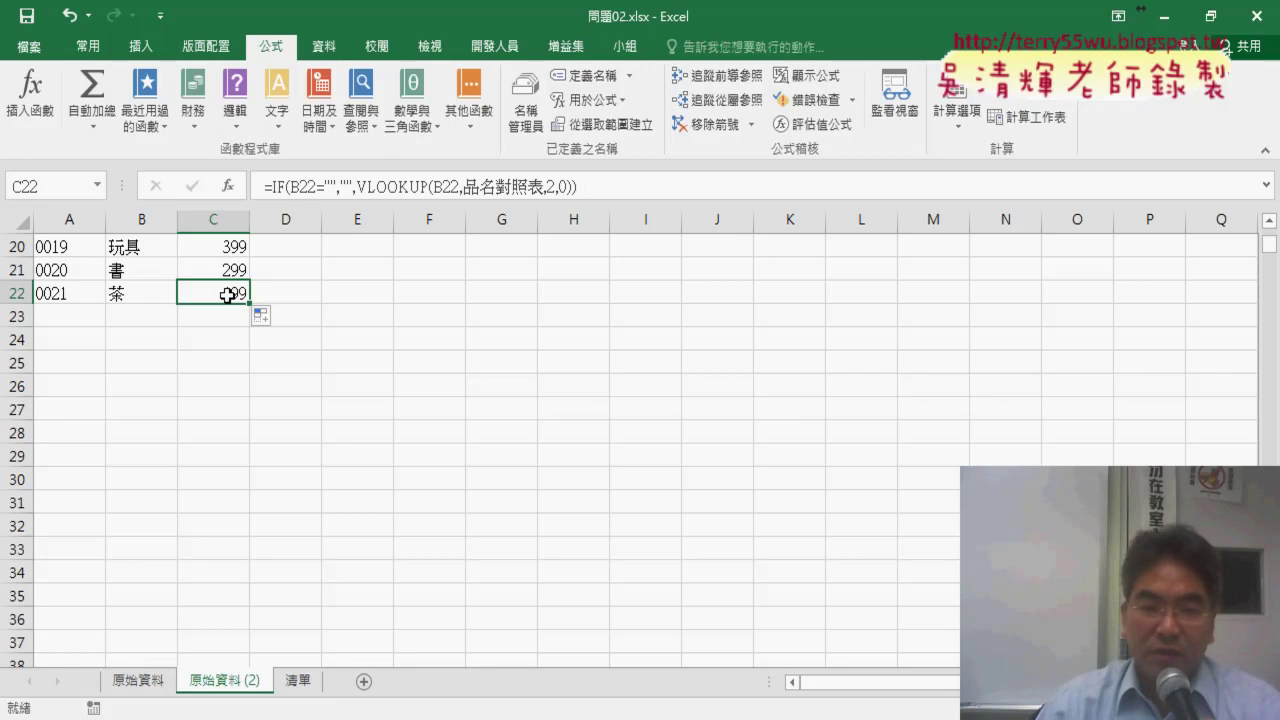
{"action": "scroll", "coordinate": [215, 458], "scroll_direction": "up", "scroll_amount": 1}
{"action": "scroll", "coordinate": [215, 458], "scroll_direction": "up", "scroll_amount": 3}
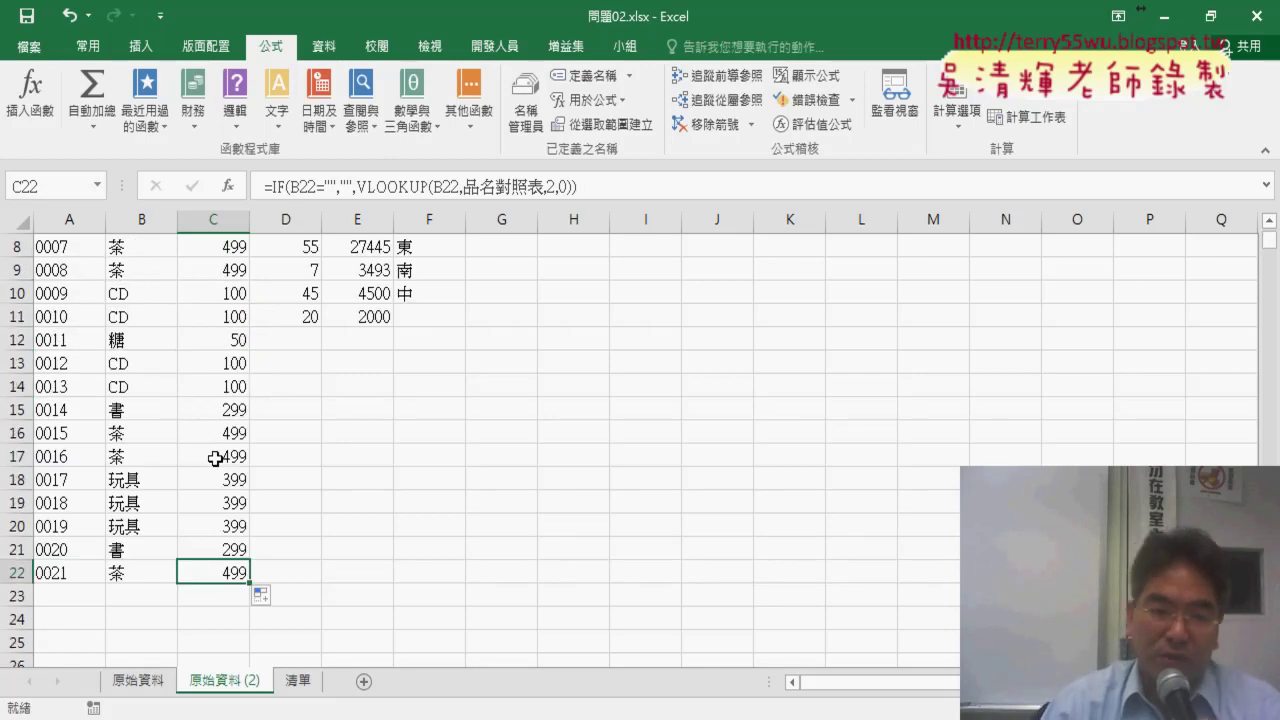
{"action": "scroll", "coordinate": [215, 458], "scroll_direction": "up", "scroll_amount": 3}
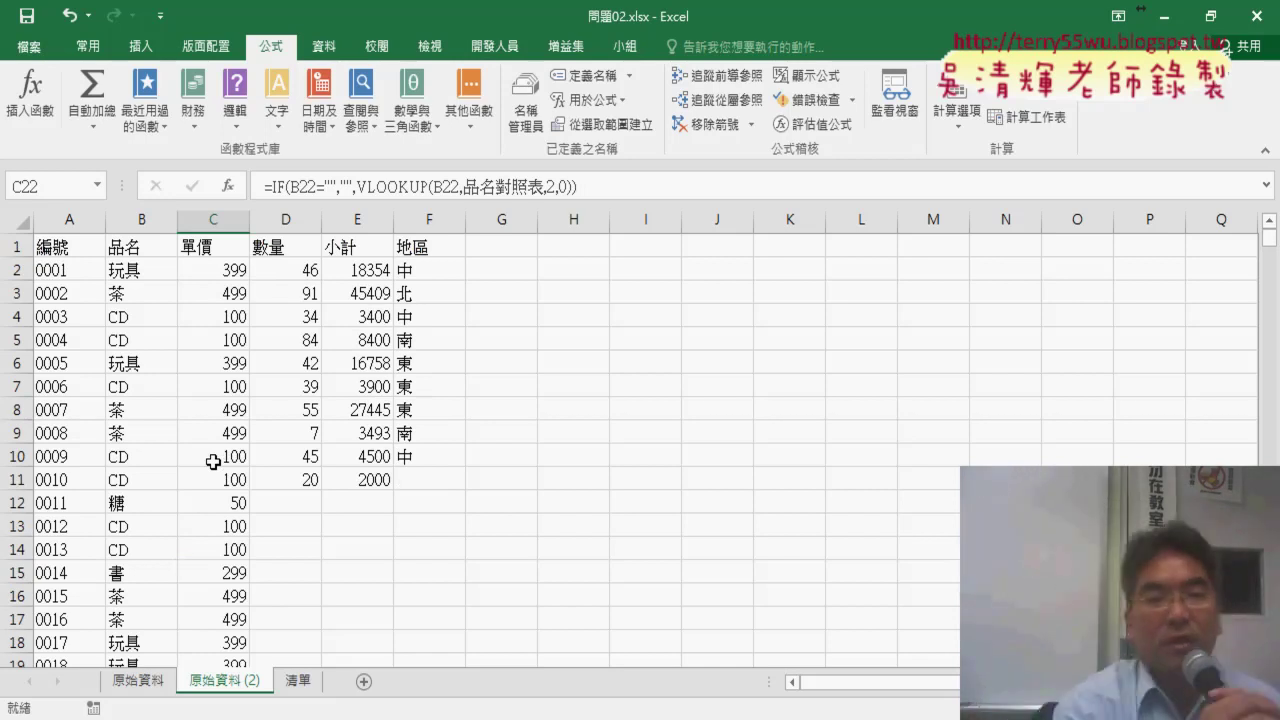
Check the B2 and F2 choices, then choose 茶 as the product in B23
{"action": "left_click", "coordinate": [156, 262]}
{"action": "left_click", "coordinate": [433, 263]}
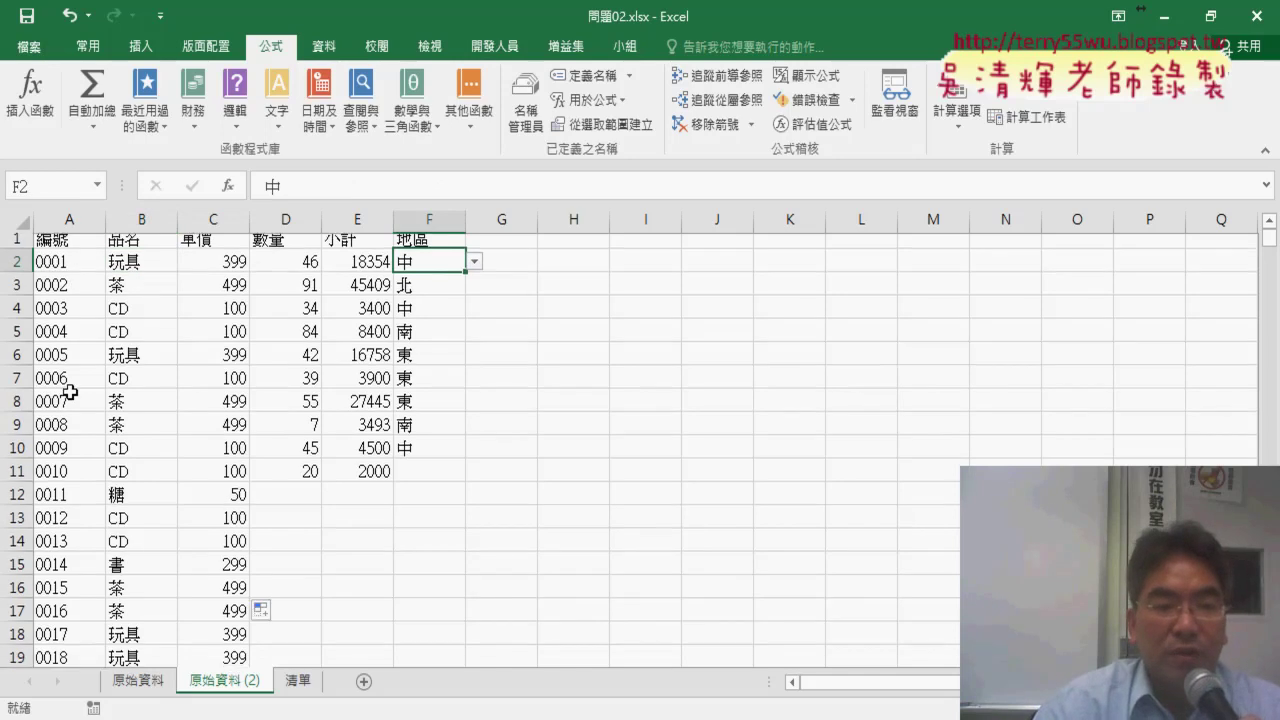
{"action": "scroll", "coordinate": [143, 371], "scroll_direction": "down", "scroll_amount": 5}
{"action": "left_click", "coordinate": [153, 409]}
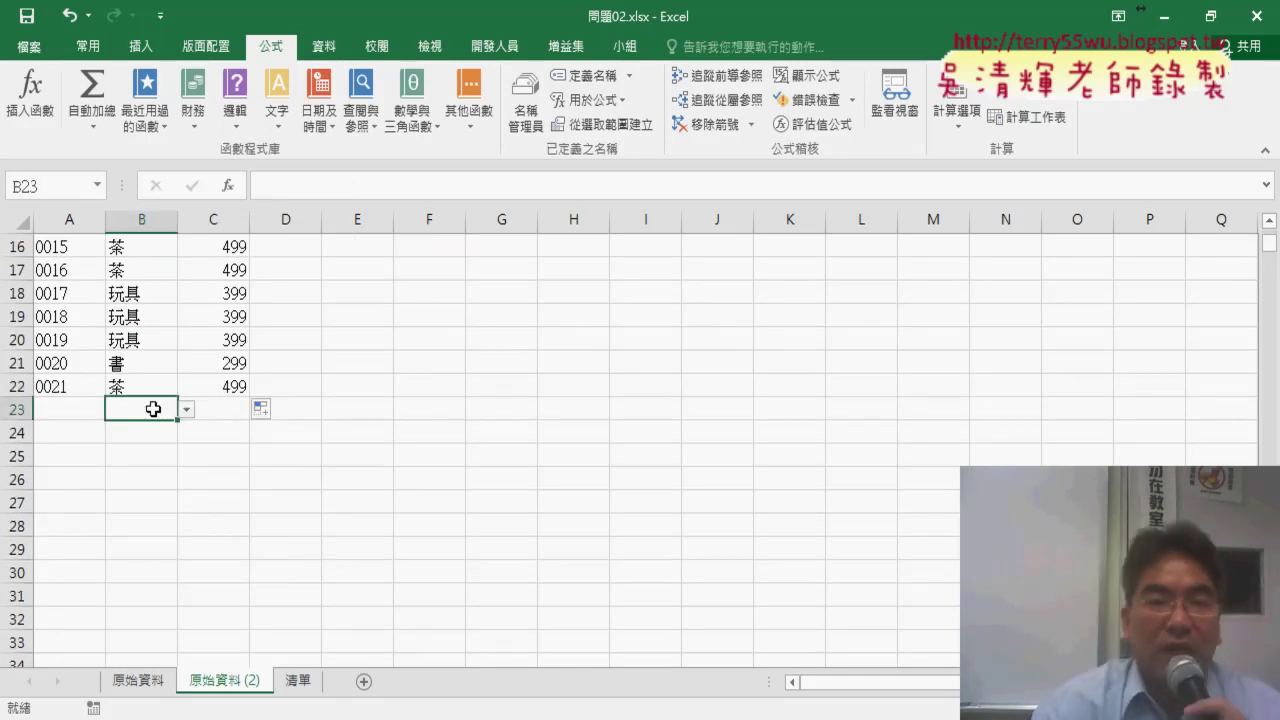
{"action": "scroll", "coordinate": [189, 454], "scroll_direction": "up", "scroll_amount": 3}
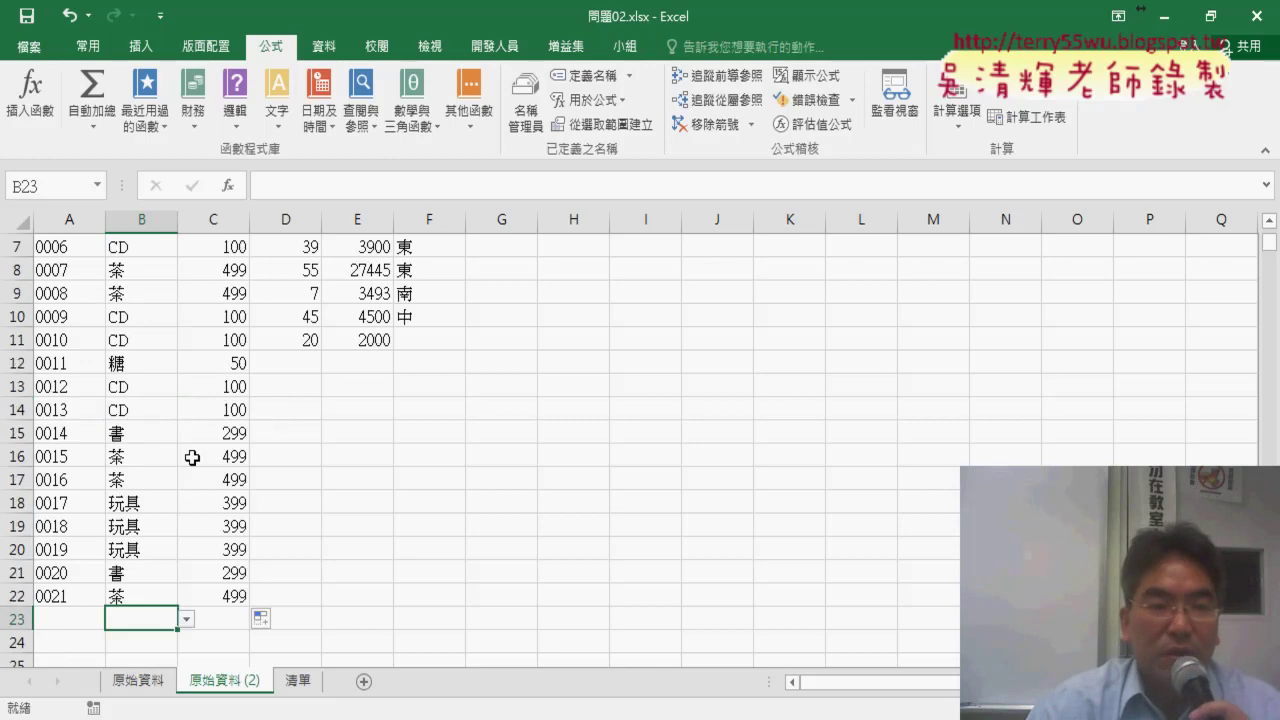
{"action": "scroll", "coordinate": [189, 454], "scroll_direction": "up", "scroll_amount": 2}
{"action": "scroll", "coordinate": [200, 449], "scroll_direction": "down", "scroll_amount": 4}
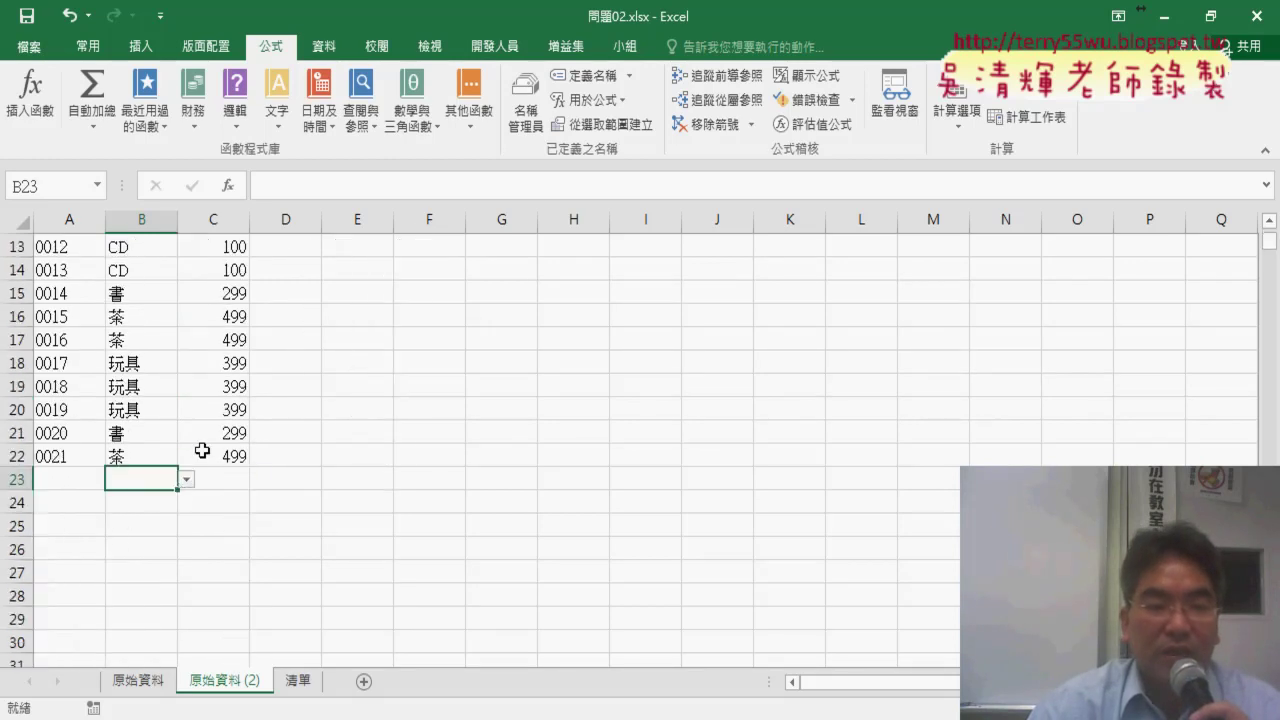
{"action": "left_click", "coordinate": [186, 479]}
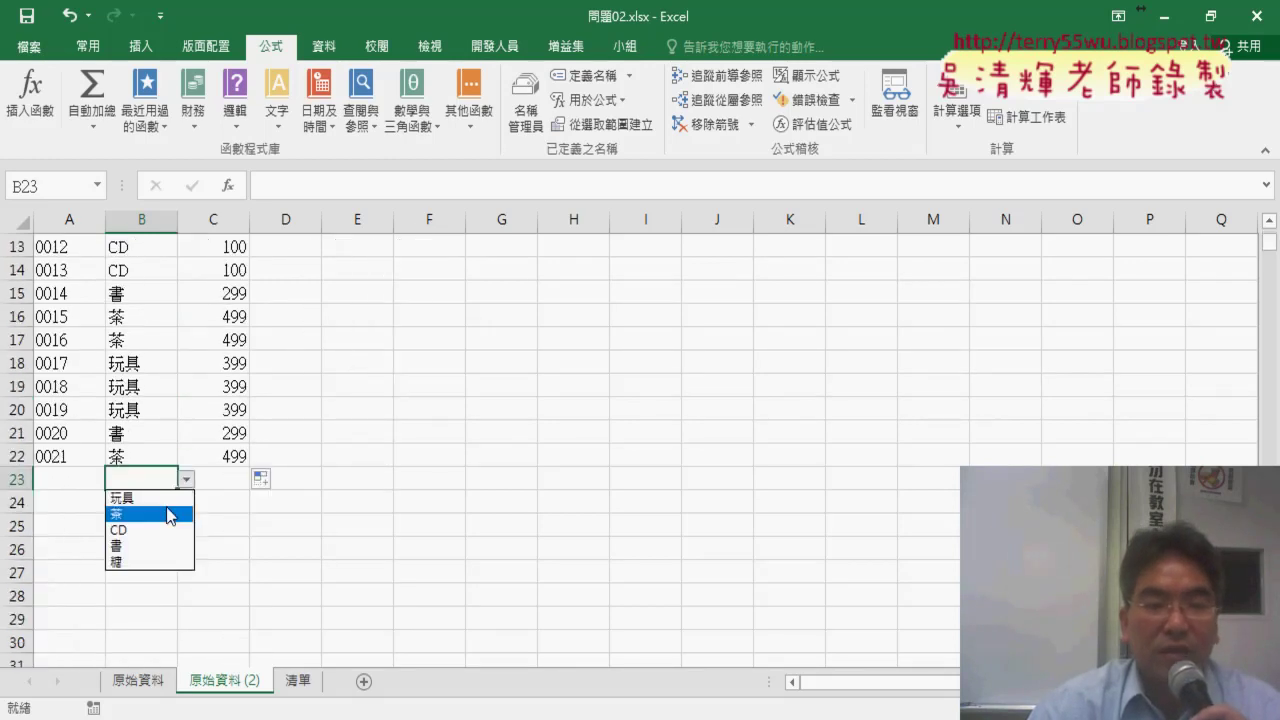
{"action": "left_click", "coordinate": [168, 514]}
Fill C22's price formula down to C51 and check A23's serial formula
{"action": "left_click", "coordinate": [240, 480]}
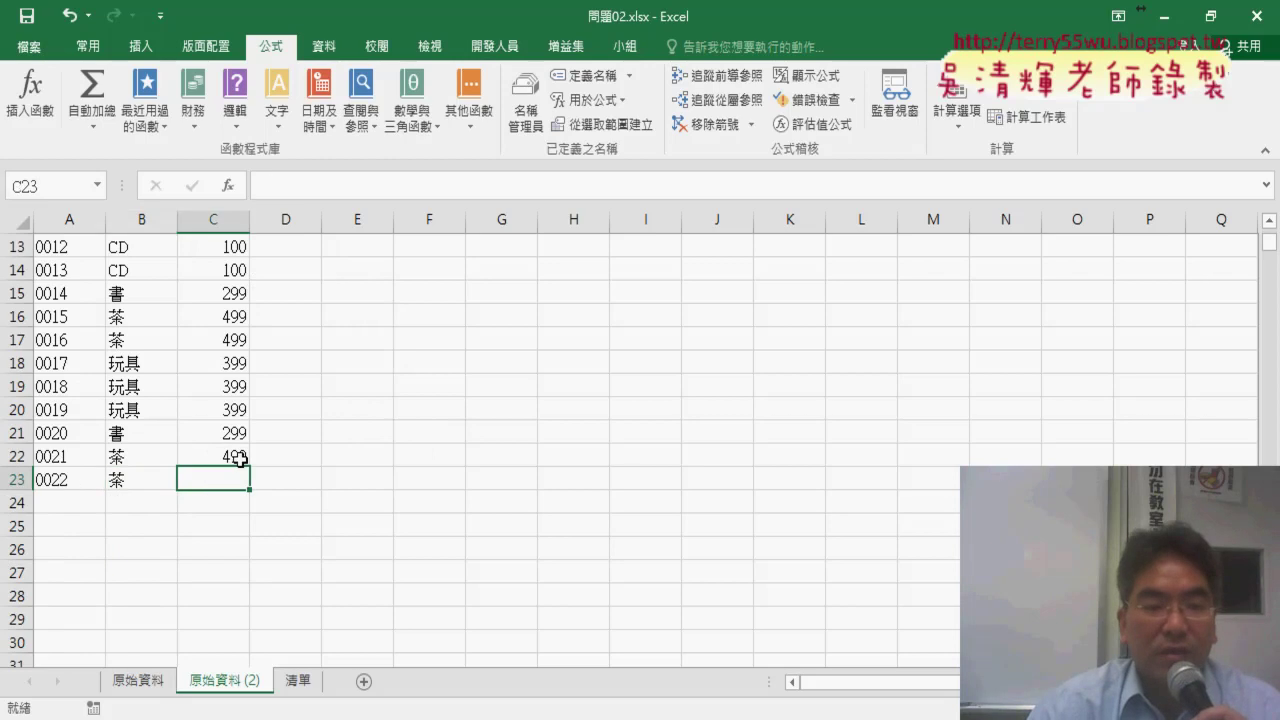
{"action": "left_click", "coordinate": [240, 457]}
{"action": "mouse_move", "coordinate": [249, 467]}
{"action": "left_mouse_down"}
{"action": "mouse_move", "coordinate": [249, 641]}
{"action": "mouse_move", "coordinate": [244, 597]}
{"action": "left_mouse_up"}
{"action": "scroll", "coordinate": [354, 531], "scroll_direction": "up", "scroll_amount": 4}
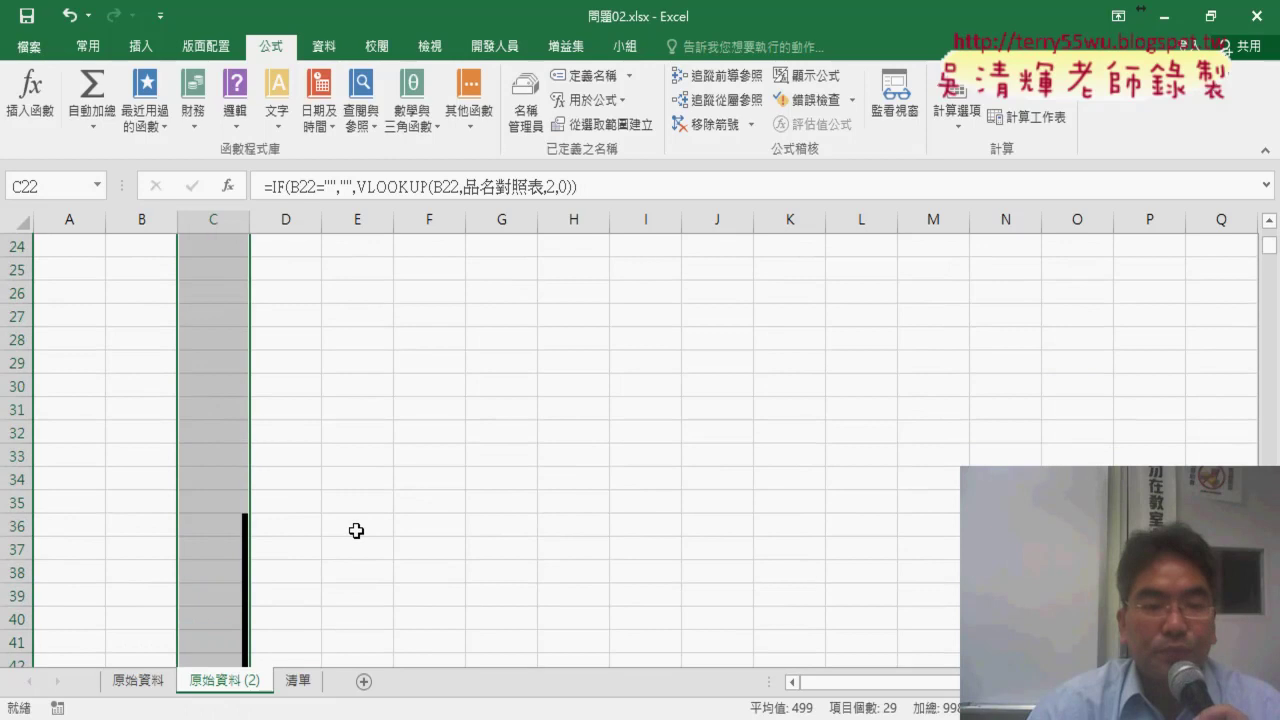
{"action": "scroll", "coordinate": [330, 533], "scroll_direction": "up", "scroll_amount": 7}
{"action": "scroll", "coordinate": [60, 503], "scroll_direction": "down", "scroll_amount": 3}
{"action": "left_click", "coordinate": [60, 503]}
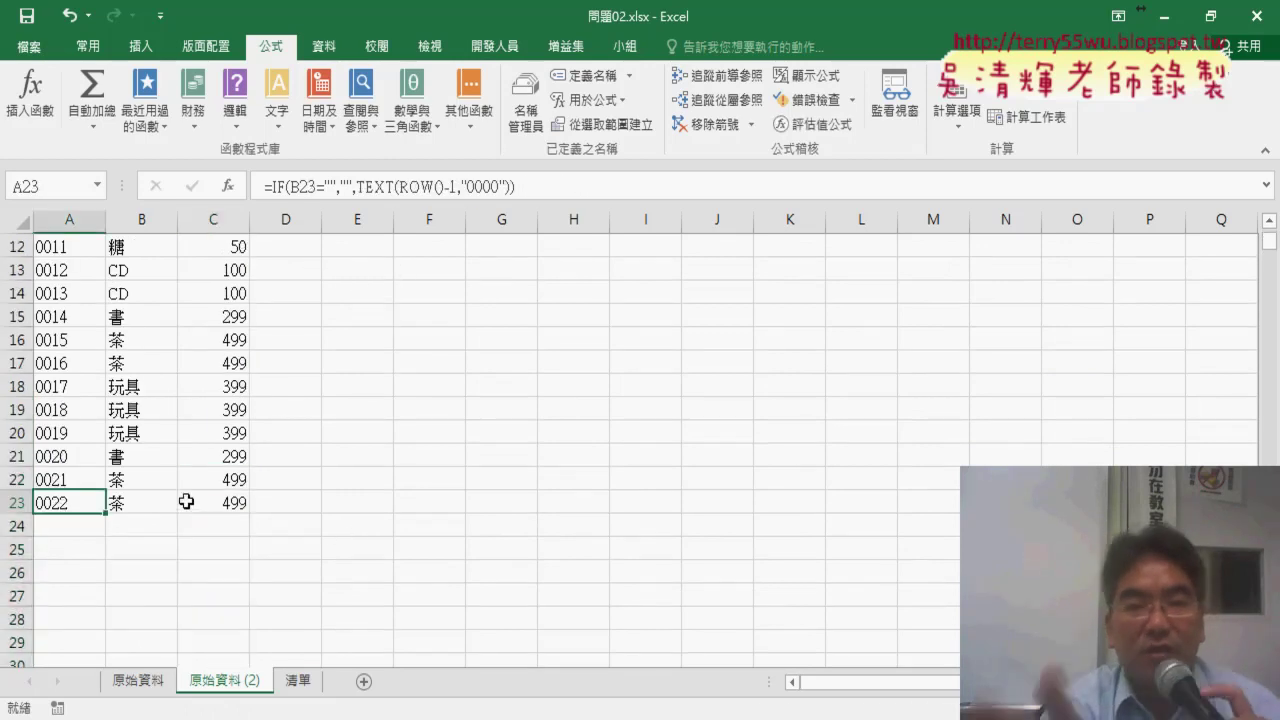